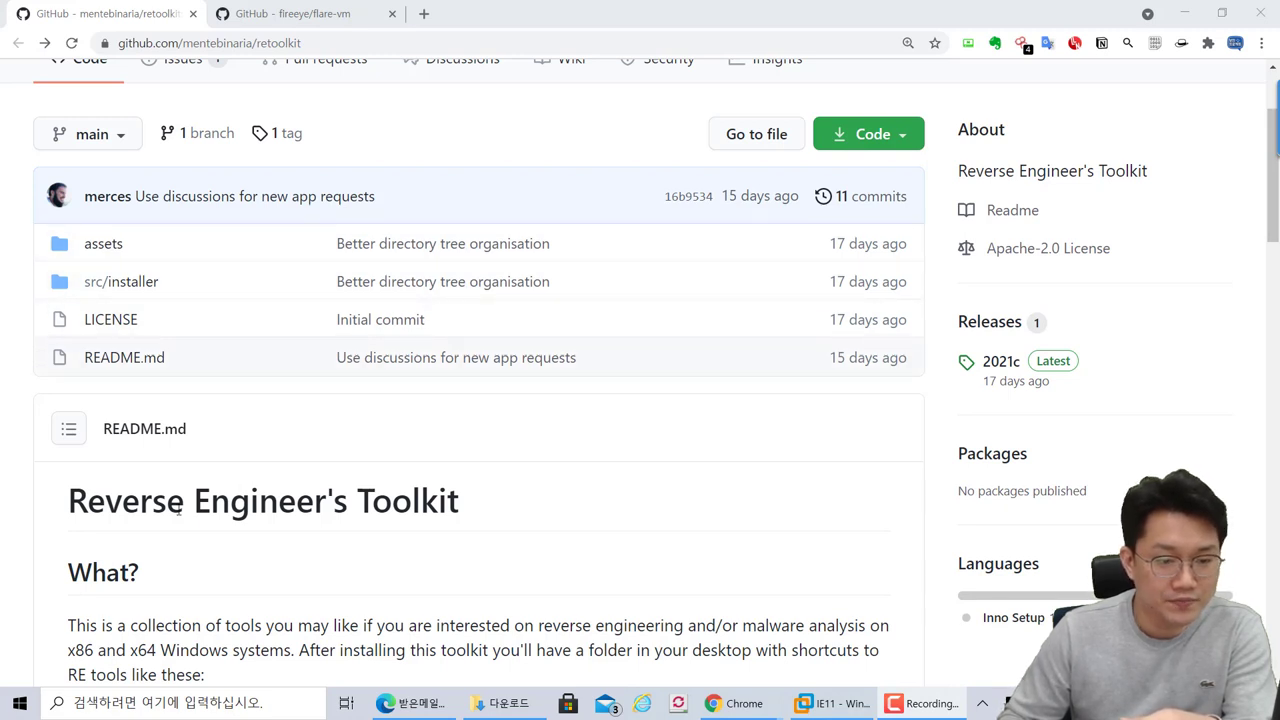
# - Examine the retoolkit README, from its title to the screenshot of the included reverse engineering tools
pyautogui.moveTo(69, 501); pyautogui.dragTo(315, 501)
pyautogui.click(529, 504)
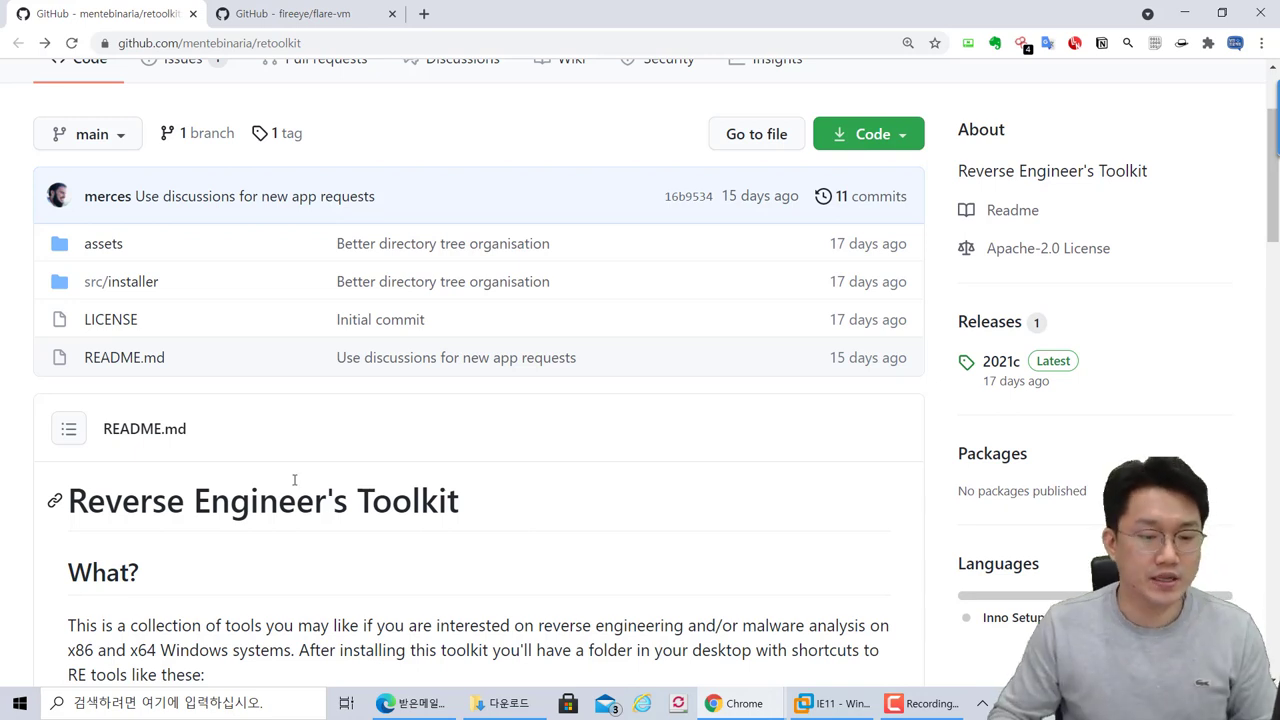
pyautogui.scroll(-2, 265, 528)
pyautogui.scroll(-3, 277, 529)
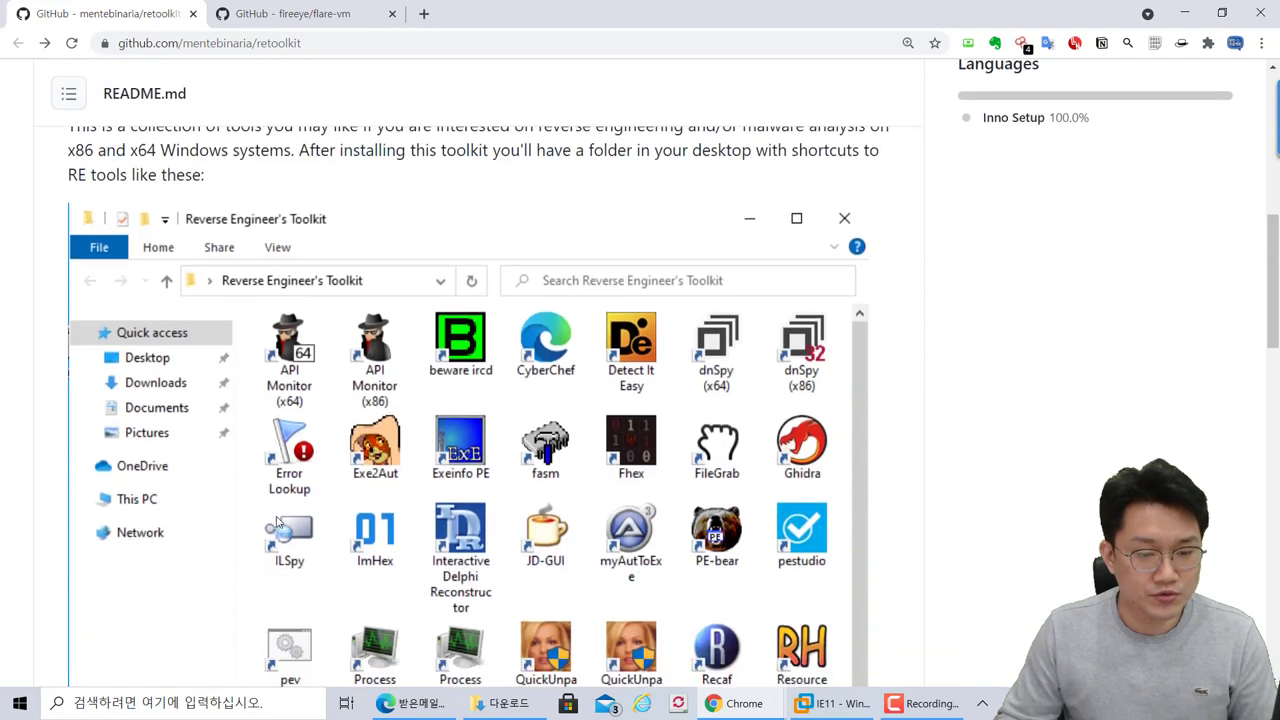
pyautogui.scroll(-2, 281, 521)
pyautogui.scroll(1, 281, 521)
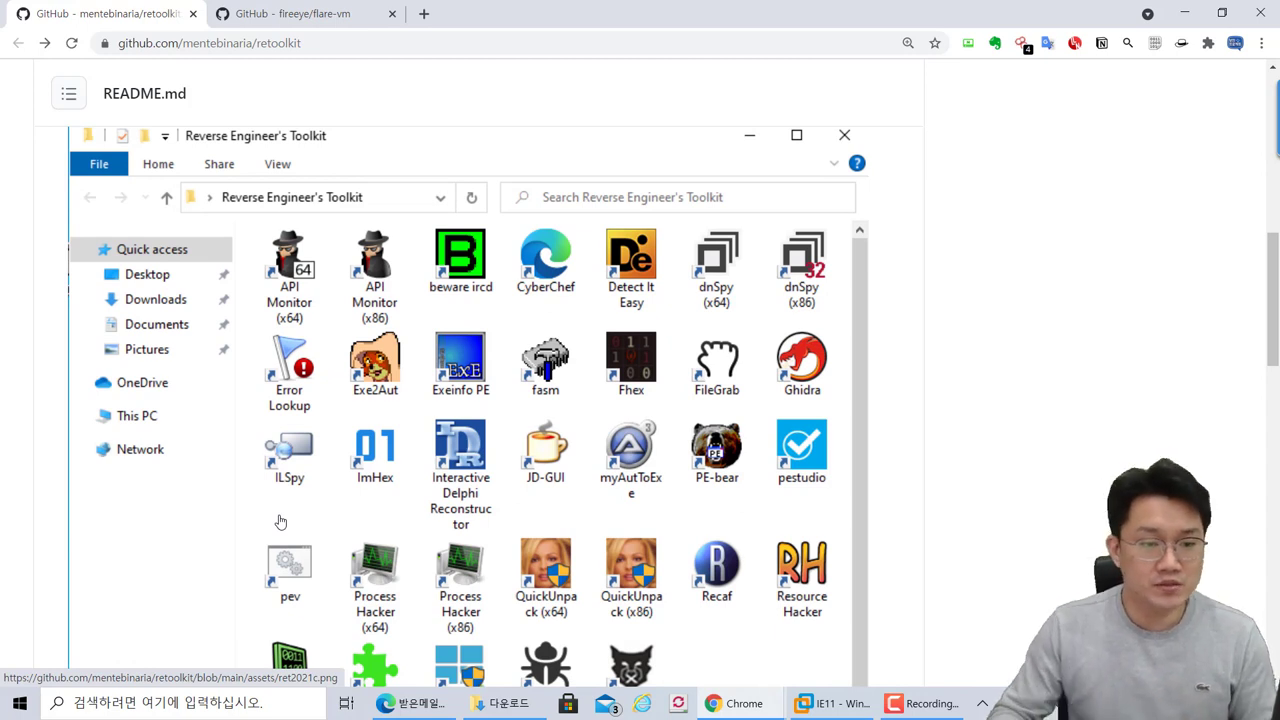
pyautogui.scroll(2, 262, 428)
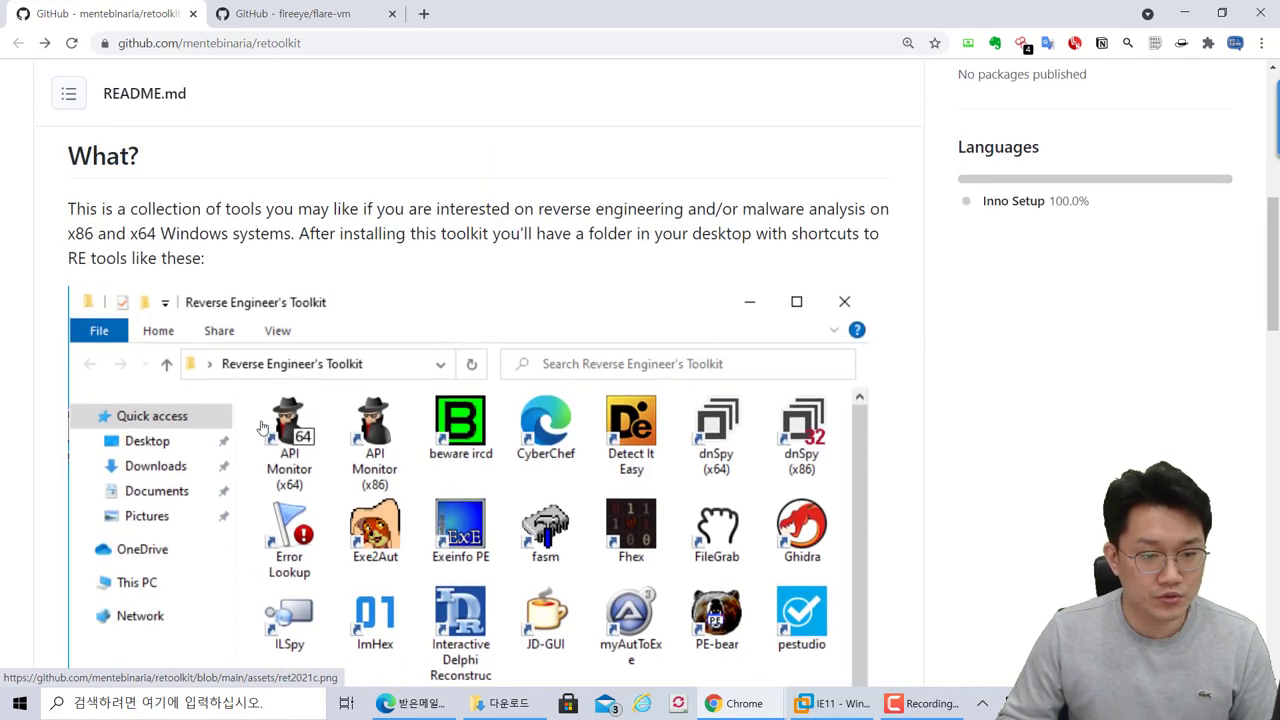
pyautogui.scroll(-3, 262, 428)
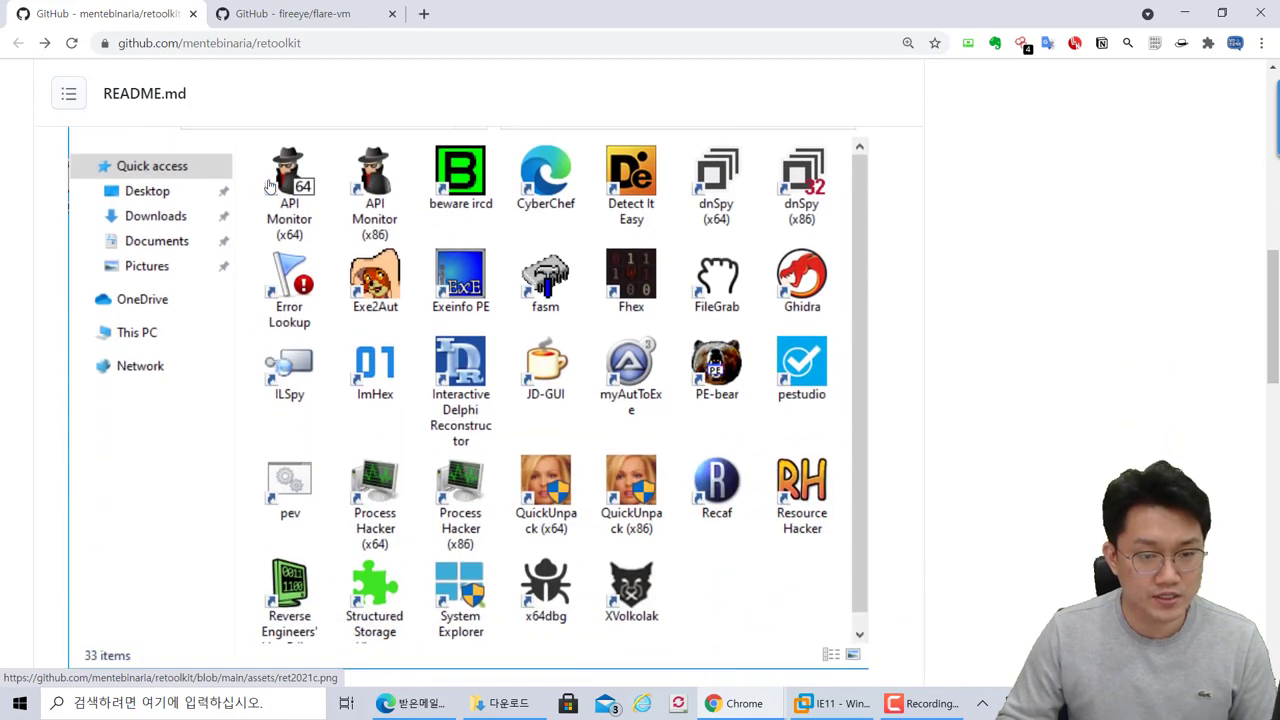
pyautogui.moveTo(73, 119)
pyautogui.mouseDown()
pyautogui.moveTo(606, 665)
pyautogui.moveTo(905, 671)
pyautogui.mouseUp()
pyautogui.press('Escape')
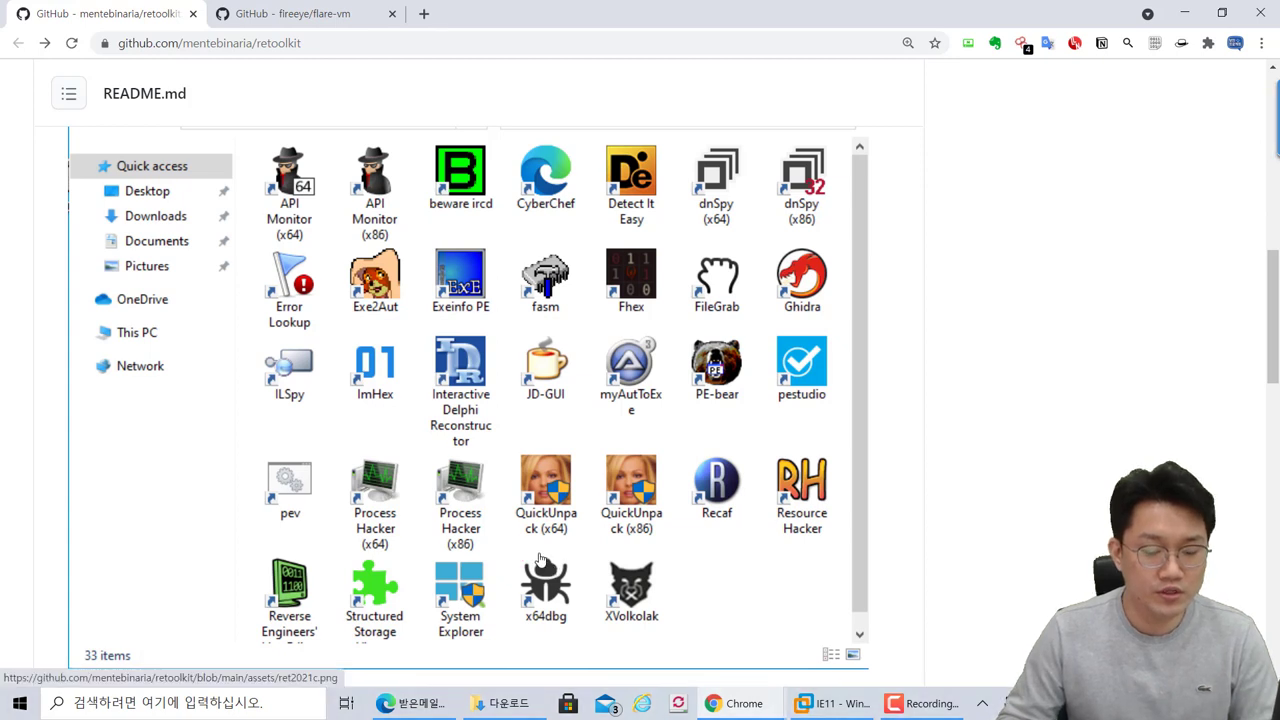
pyautogui.scroll(-1, 540, 560)
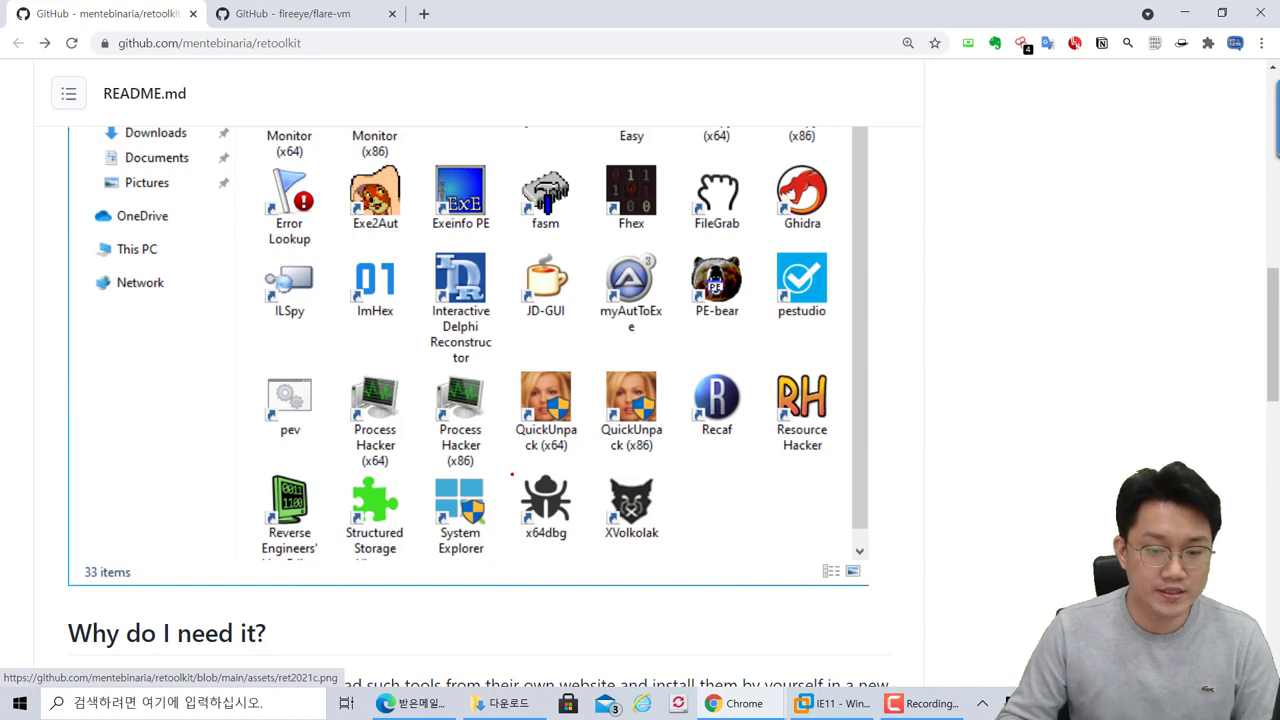
# - Annotate the x64dbg icon in the README screenshot with red frames and an arrow, and erase the marks
pyautogui.moveTo(518, 464)
pyautogui.mouseDown()
pyautogui.moveTo(584, 557)
pyautogui.moveTo(545, 556)
pyautogui.moveTo(577, 560)
pyautogui.mouseUp()
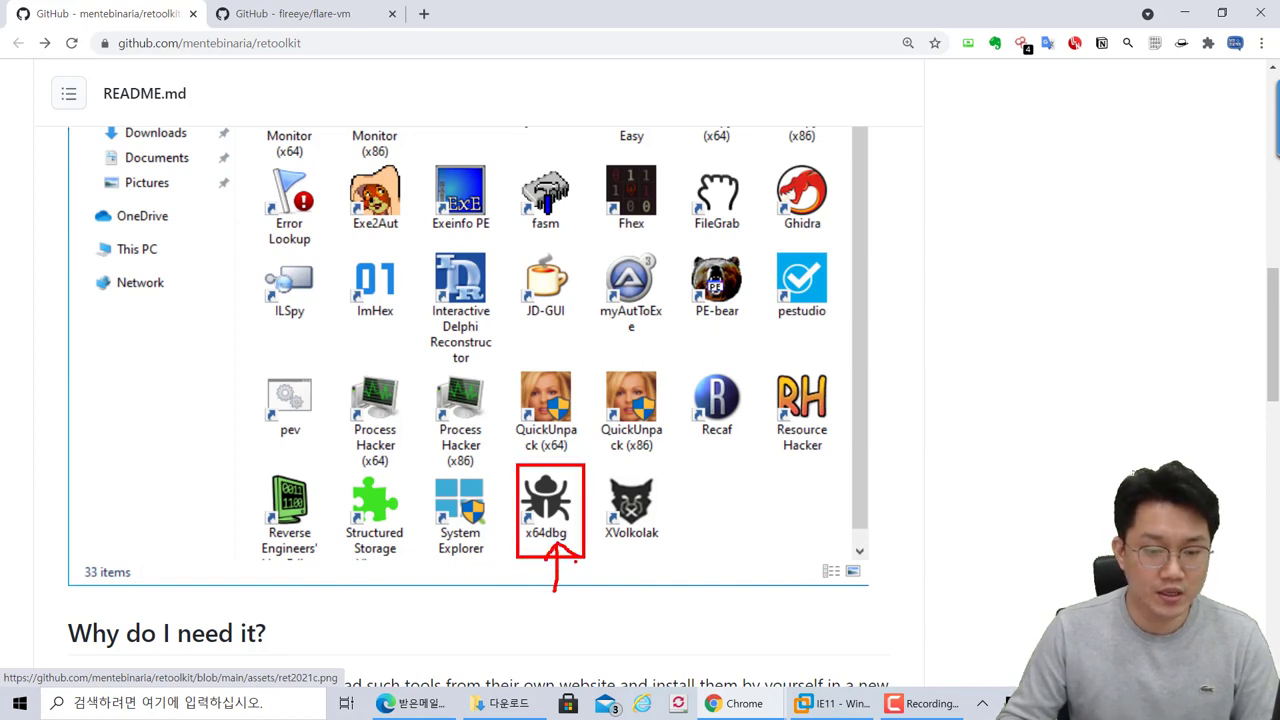
pyautogui.moveTo(500, 601)
pyautogui.mouseDown()
pyautogui.moveTo(532, 602)
pyautogui.moveTo(605, 462)
pyautogui.moveTo(512, 440)
pyautogui.moveTo(502, 612)
pyautogui.mouseUp()
pyautogui.moveTo(632, 591); pyautogui.dragTo(638, 579)
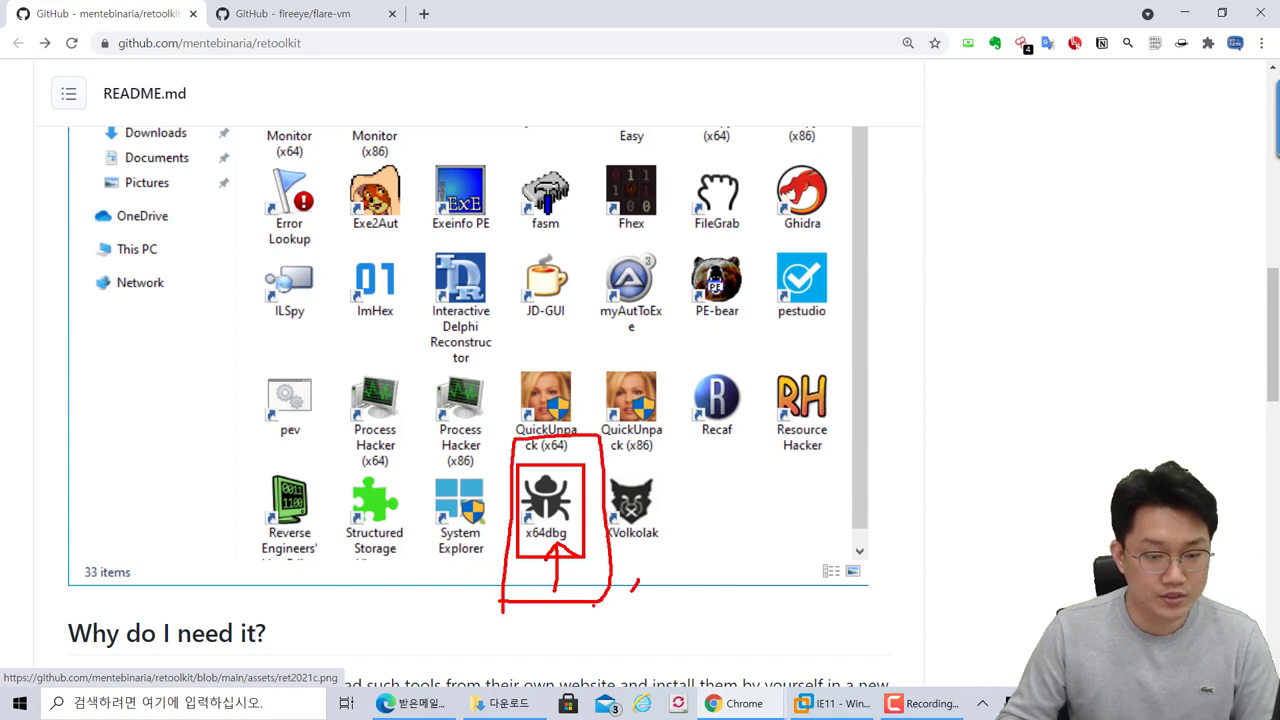
pyautogui.press('e')
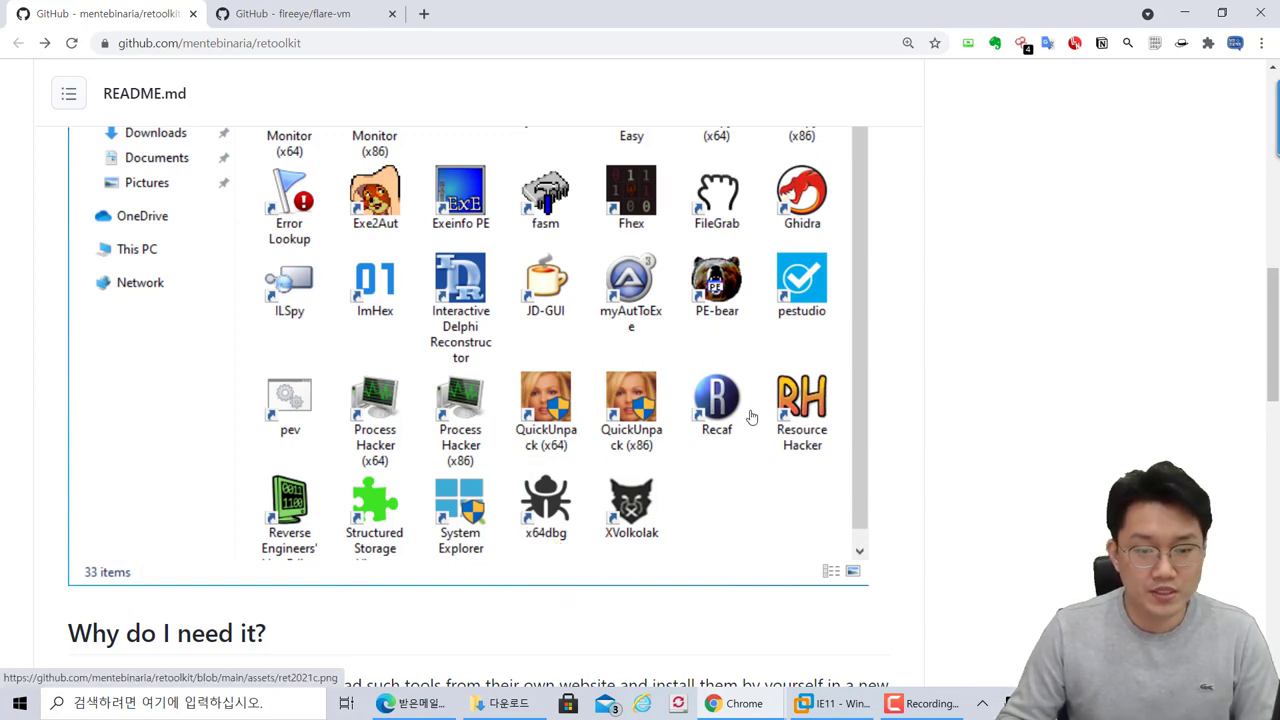
# - Mark Resource Hacker, PE-bear, pestudio and Process Hacker (x64) in red on the README screenshot, and clear the drawings
pyautogui.moveTo(752, 352)
pyautogui.mouseDown()
pyautogui.moveTo(857, 470)
pyautogui.moveTo(891, 472)
pyautogui.mouseUp()
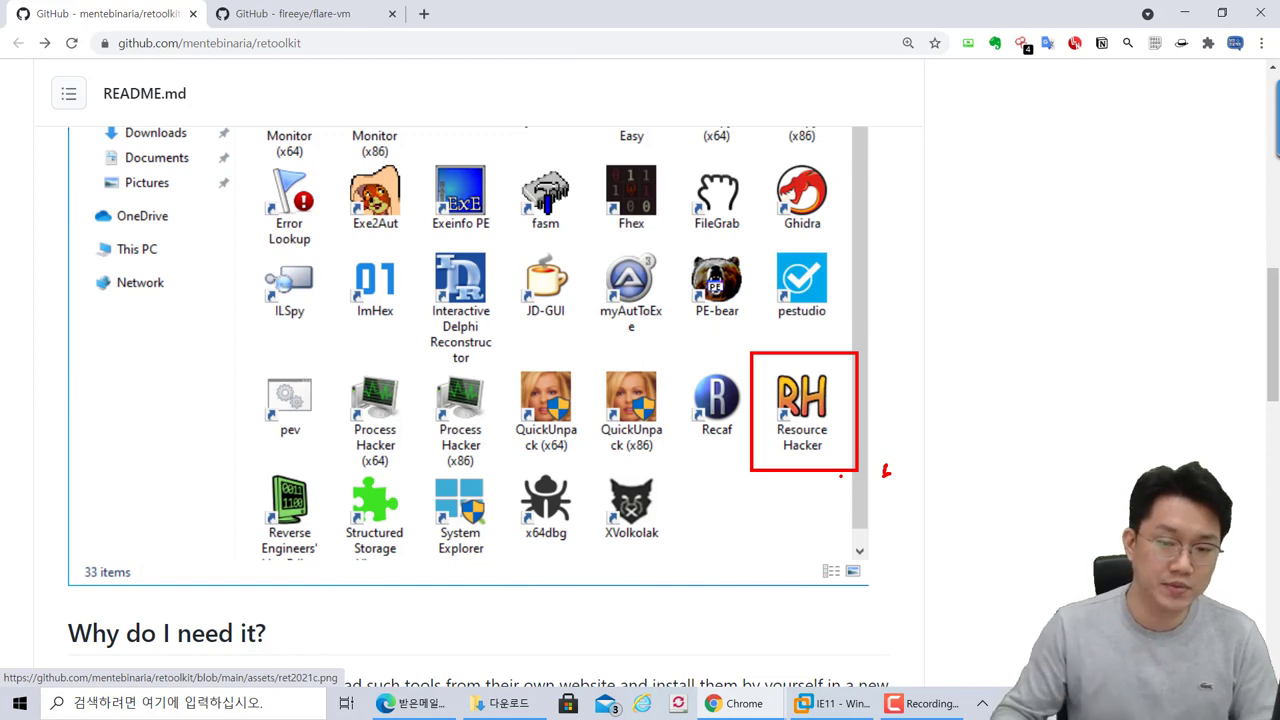
pyautogui.press('e')
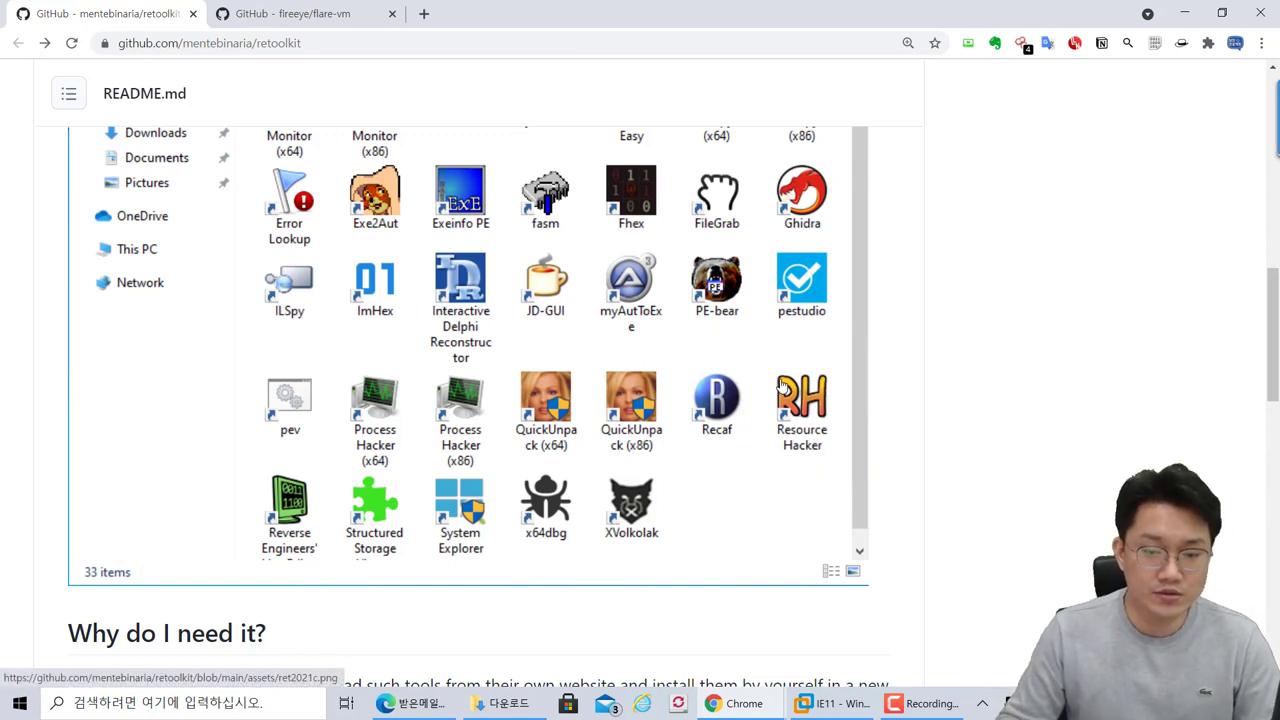
pyautogui.moveTo(744, 354)
pyautogui.mouseDown()
pyautogui.moveTo(870, 476)
pyautogui.moveTo(903, 467)
pyautogui.mouseUp()
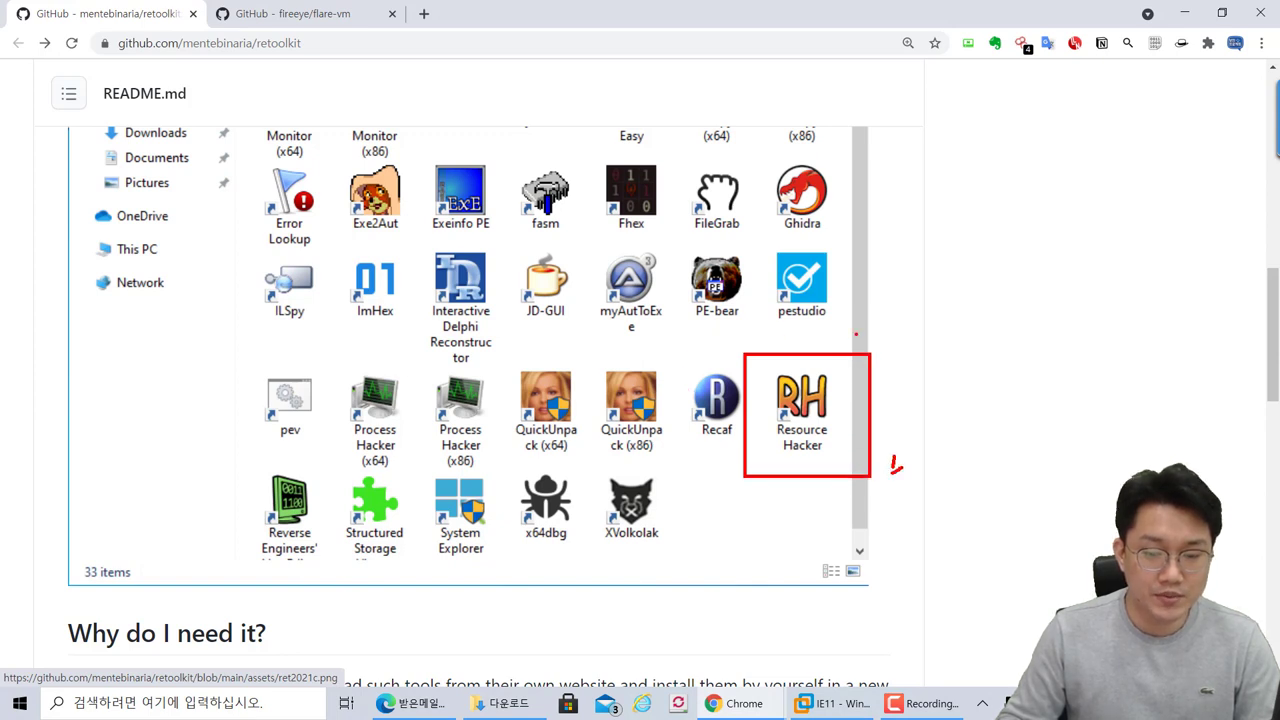
pyautogui.moveTo(860, 331)
pyautogui.mouseDown()
pyautogui.moveTo(676, 321)
pyautogui.moveTo(694, 240)
pyautogui.moveTo(860, 250)
pyautogui.moveTo(830, 336)
pyautogui.moveTo(804, 344)
pyautogui.mouseUp()
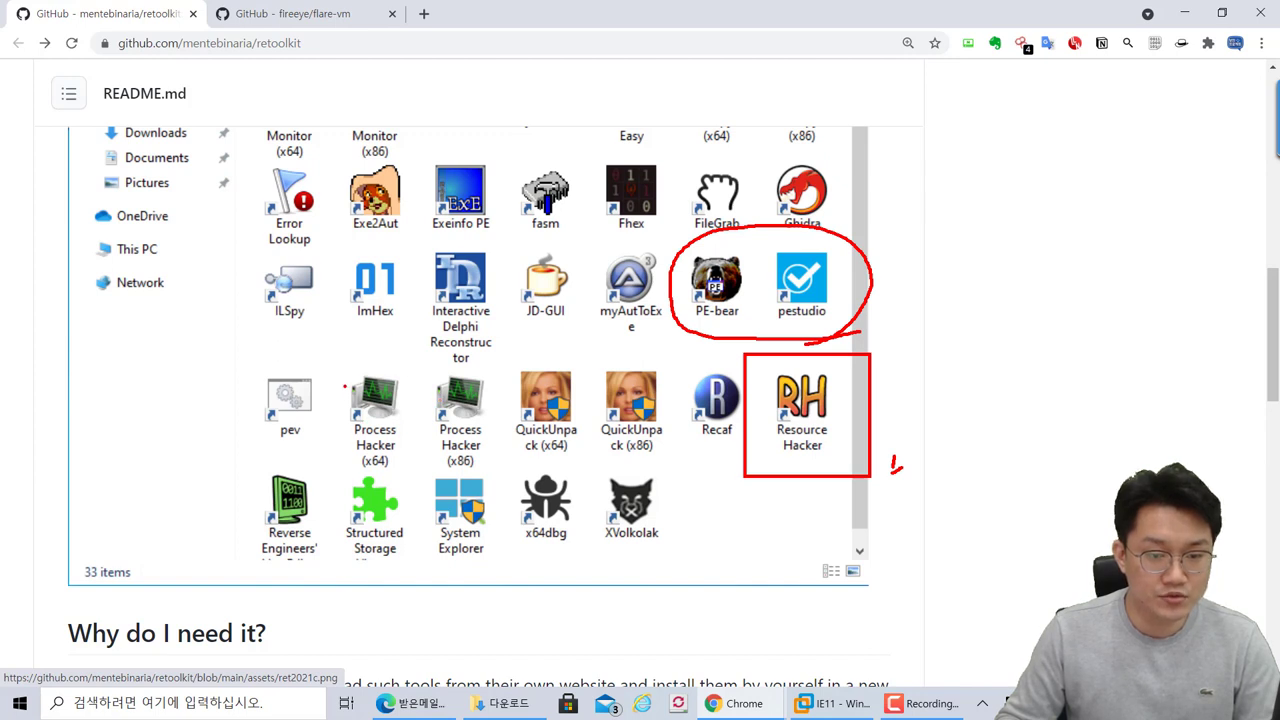
pyautogui.moveTo(338, 372)
pyautogui.mouseDown()
pyautogui.moveTo(350, 386)
pyautogui.moveTo(356, 372)
pyautogui.moveTo(328, 396)
pyautogui.moveTo(360, 366)
pyautogui.mouseUp()
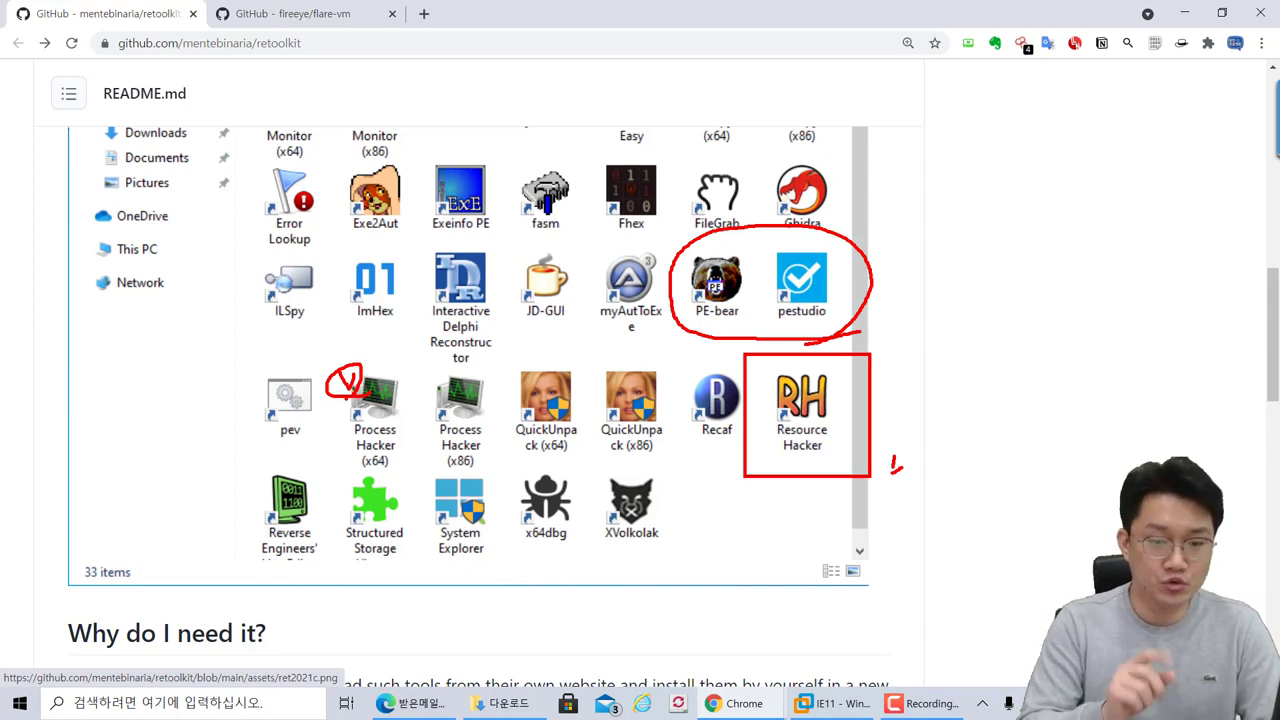
pyautogui.press('Escape')
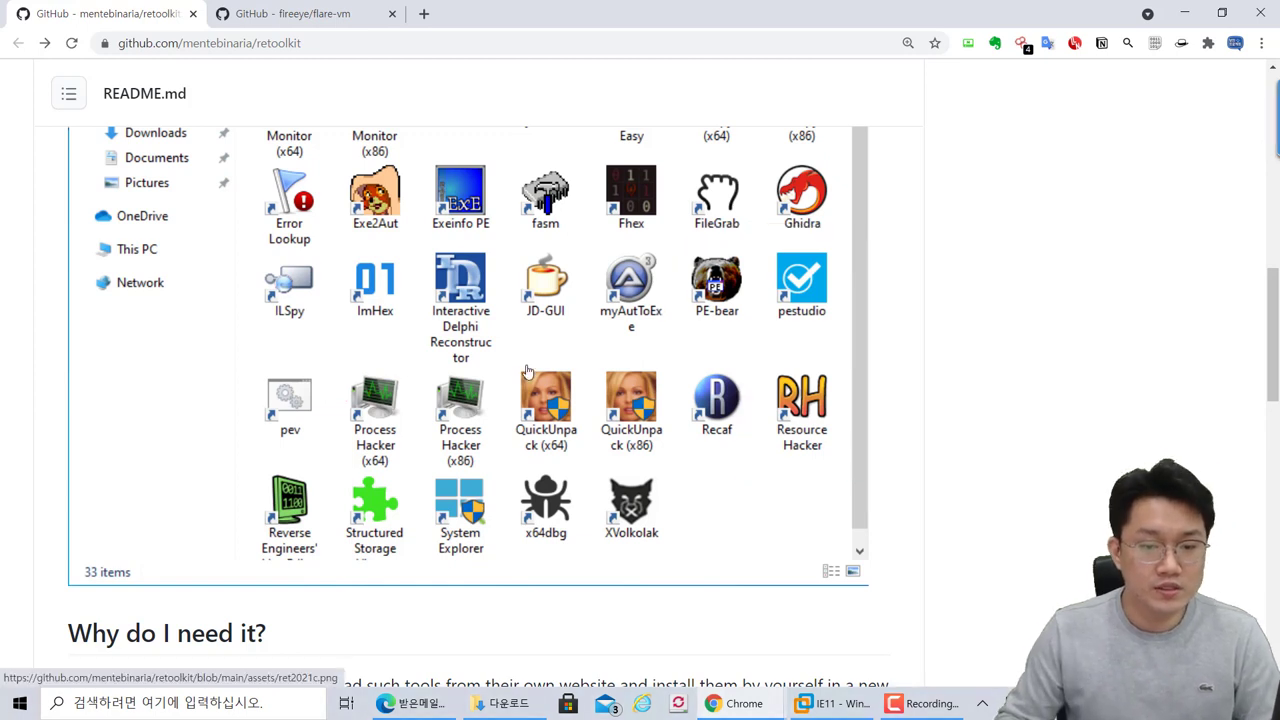
# - Frame JD-GUI and Ghidra in red, handwrite "IDA" beside Ghidra, outline the whole tool list, and clear the annotations
pyautogui.hotkey('ctrl', '2')
pyautogui.moveTo(505, 240); pyautogui.dragTo(590, 346)
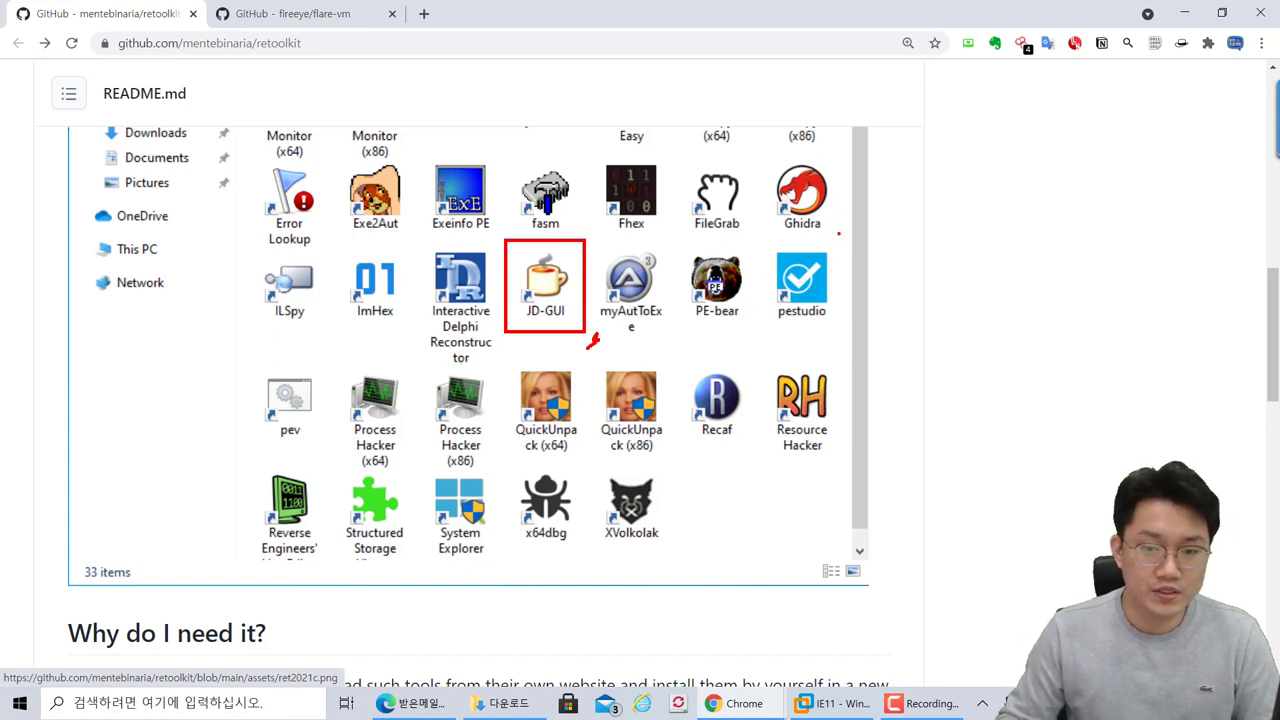
pyautogui.moveTo(838, 234)
pyautogui.mouseDown()
pyautogui.moveTo(754, 232)
pyautogui.moveTo(762, 158)
pyautogui.moveTo(850, 222)
pyautogui.moveTo(835, 232)
pyautogui.moveTo(861, 240)
pyautogui.mouseUp()
pyautogui.moveTo(900, 185)
pyautogui.mouseDown()
pyautogui.moveTo(928, 182)
pyautogui.moveTo(910, 210)
pyautogui.mouseUp()
pyautogui.moveTo(941, 181)
pyautogui.mouseDown()
pyautogui.moveTo(942, 215)
pyautogui.moveTo(987, 219)
pyautogui.moveTo(984, 203)
pyautogui.moveTo(893, 236)
pyautogui.mouseUp()
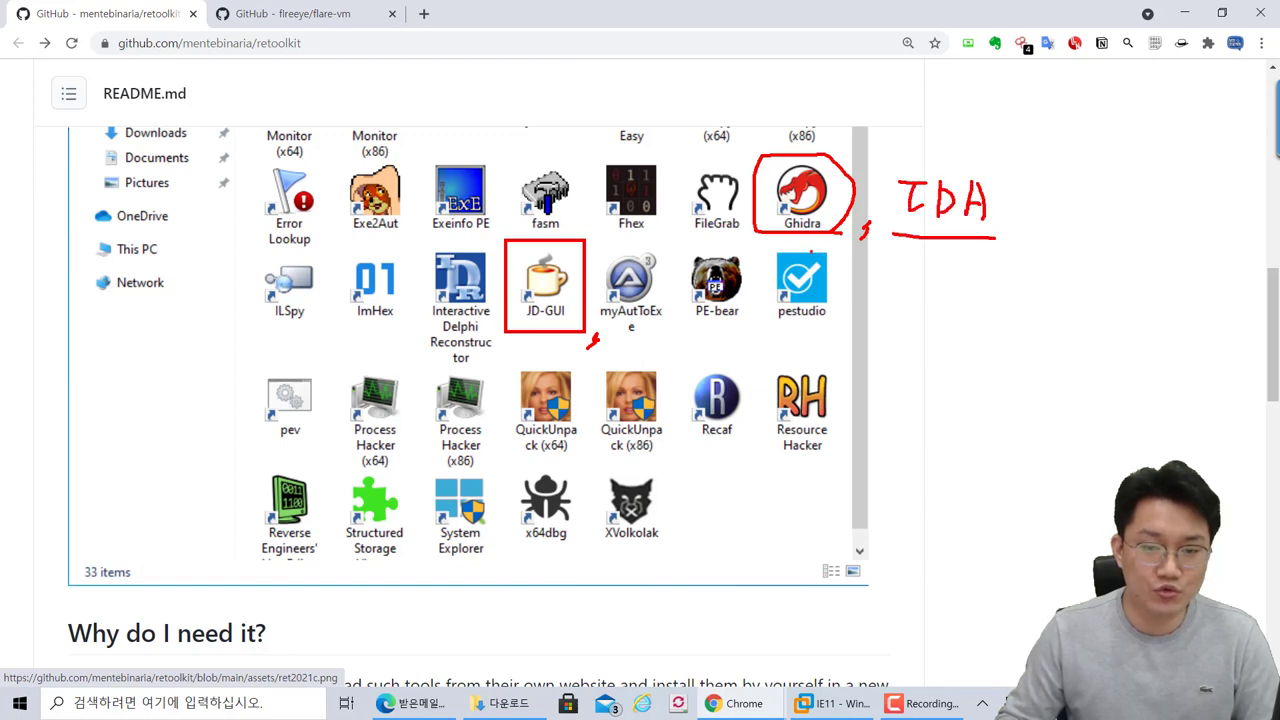
pyautogui.moveTo(742, 205); pyautogui.dragTo(757, 141)
pyautogui.moveTo(756, 143)
pyautogui.mouseDown()
pyautogui.moveTo(747, 159)
pyautogui.moveTo(767, 154)
pyautogui.mouseUp()
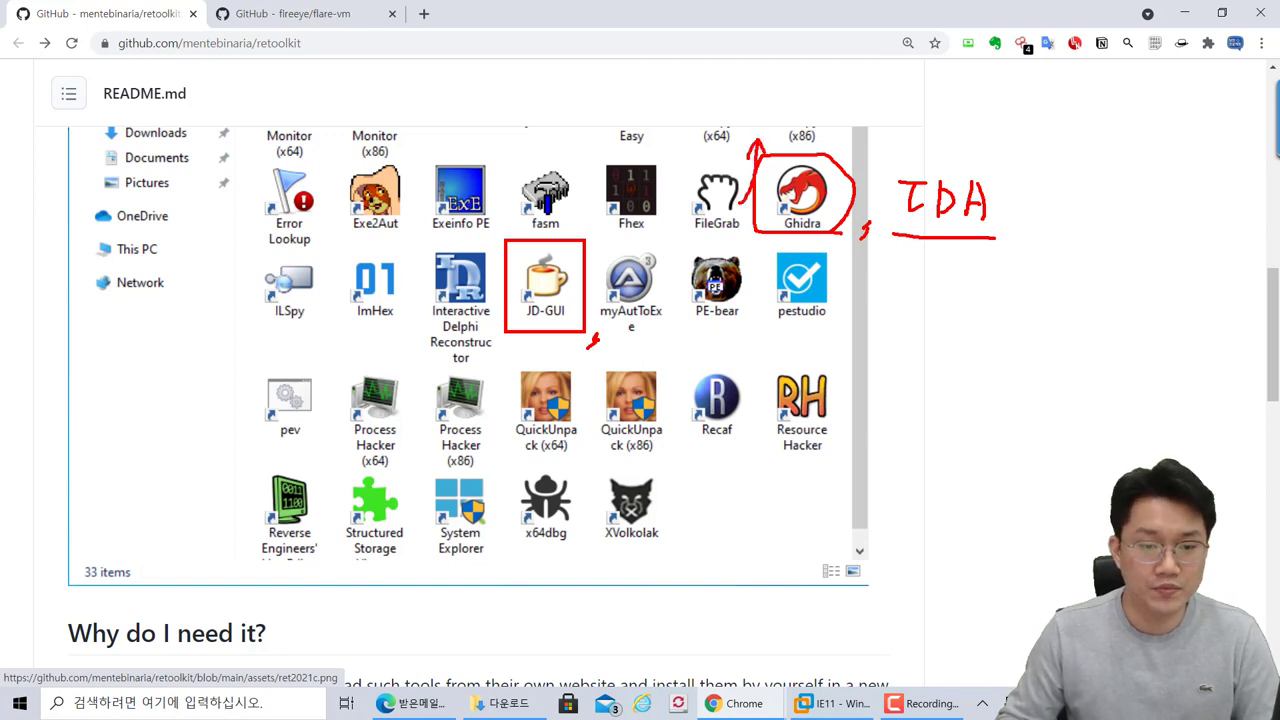
pyautogui.press('e')
pyautogui.moveTo(225, 113)
pyautogui.mouseDown()
pyautogui.moveTo(350, 256)
pyautogui.moveTo(868, 598)
pyautogui.moveTo(900, 606)
pyautogui.mouseUp()
pyautogui.press('Escape')
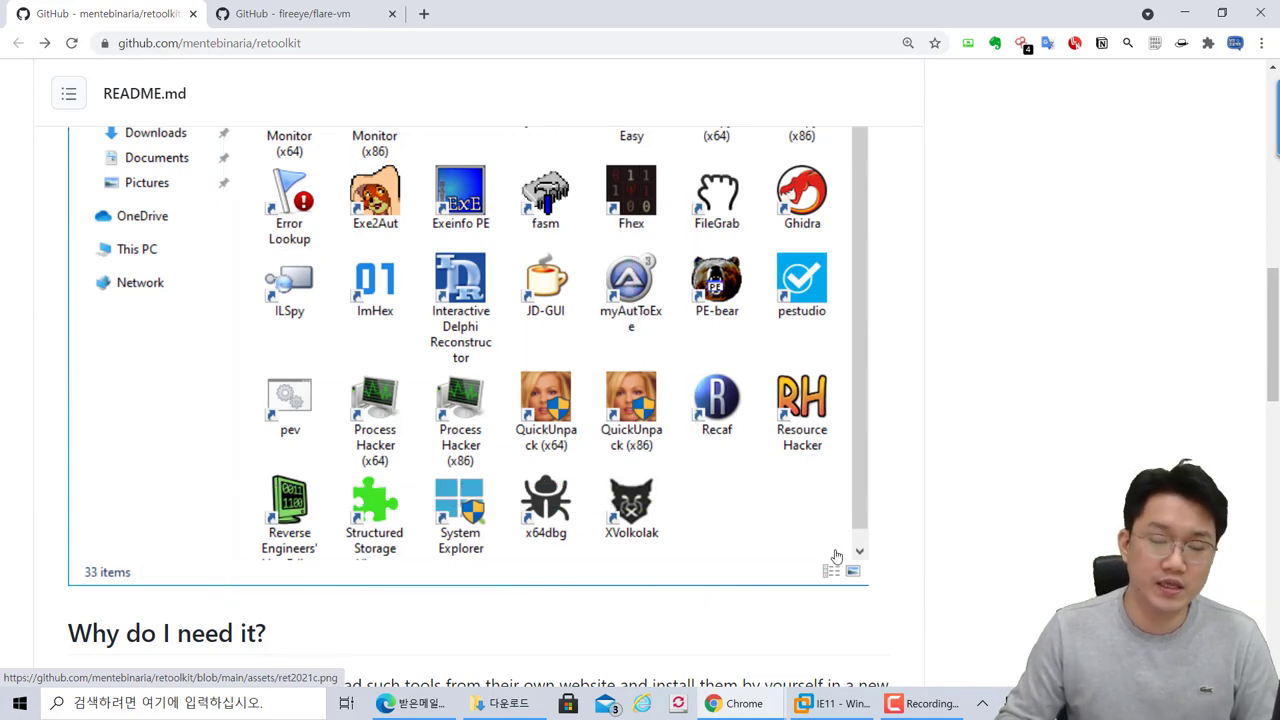
# - Open the repository's 2021c release page and show its downloadable assets
pyautogui.scroll(5, 565, 385)
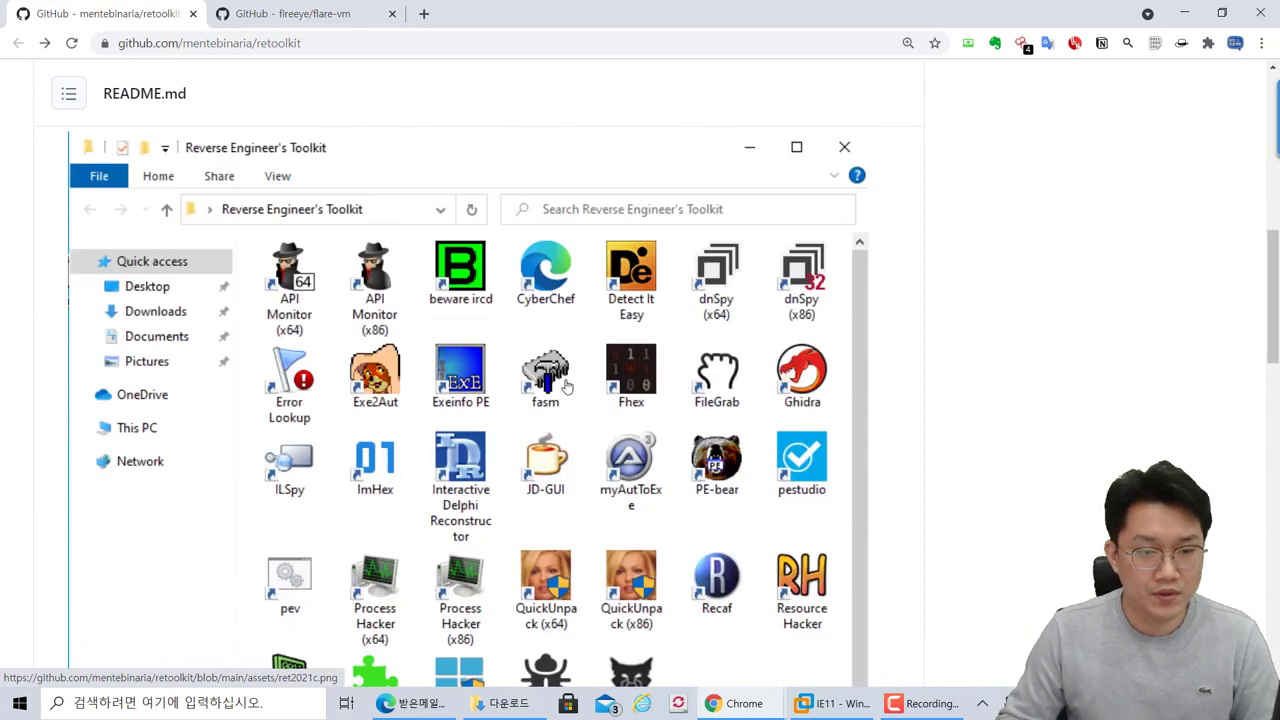
pyautogui.scroll(2, 882, 278)
pyautogui.scroll(1, 882, 278)
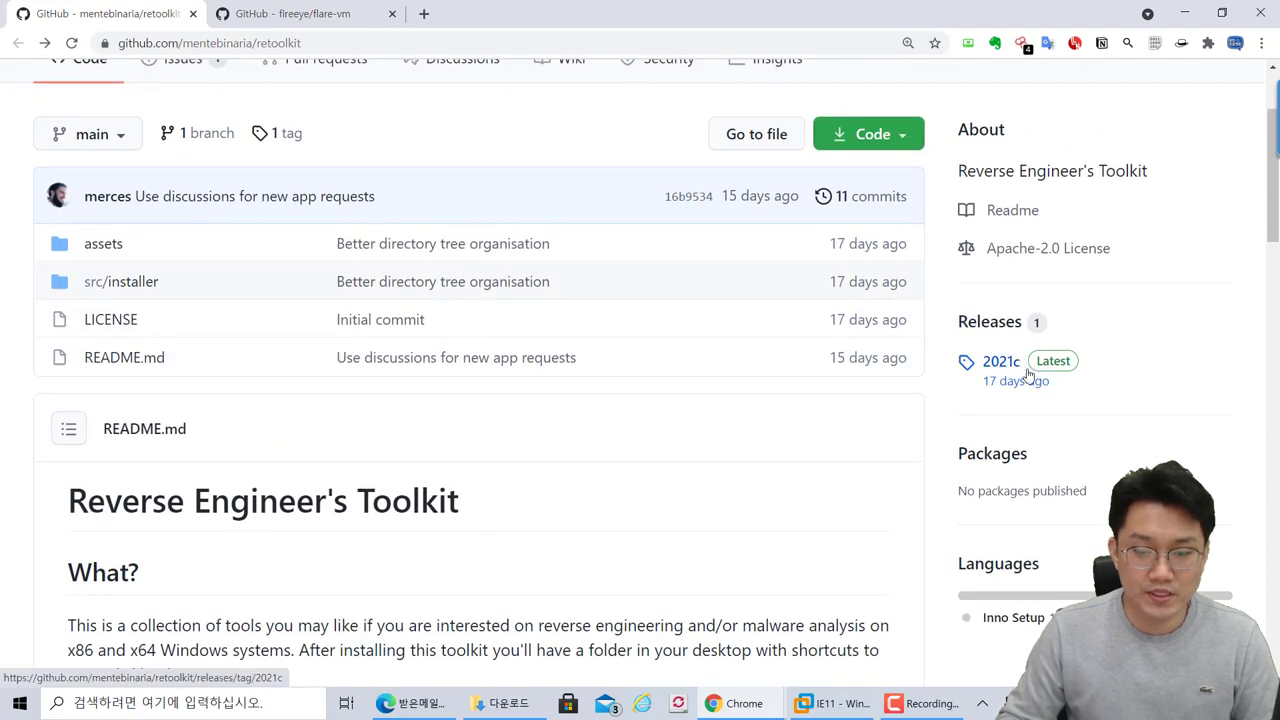
pyautogui.click(1022, 372)
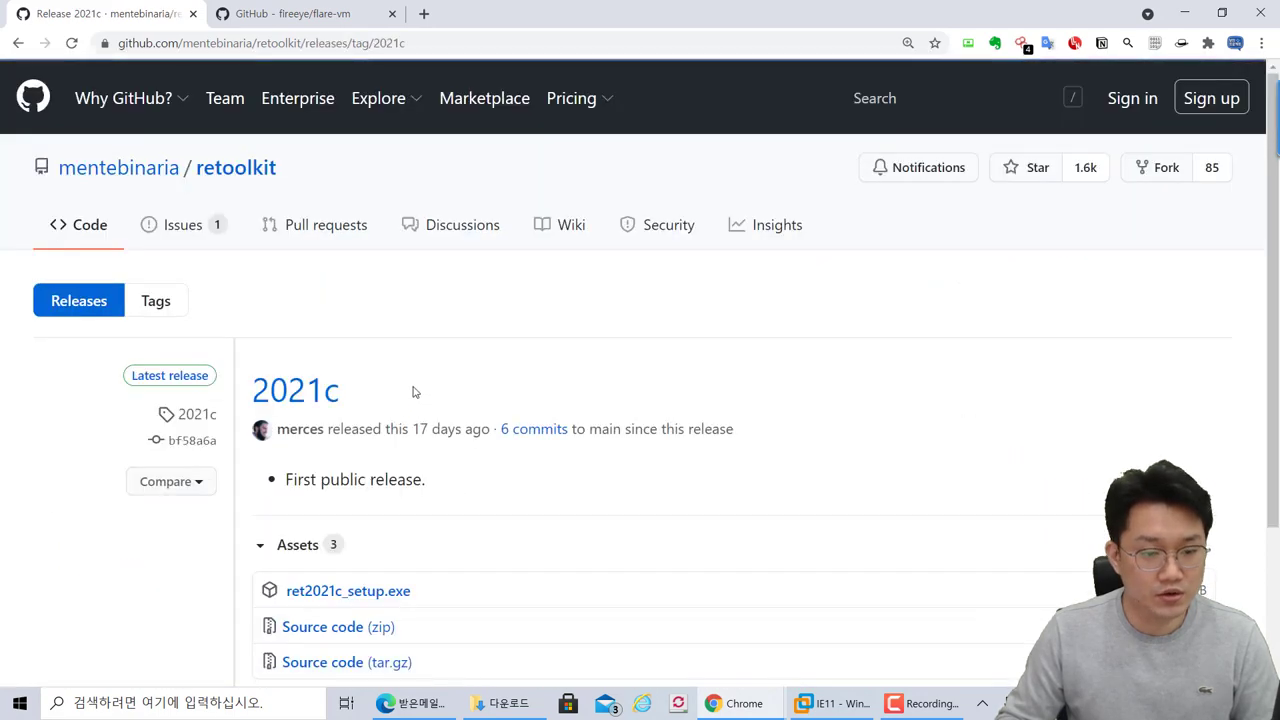
pyautogui.scroll(-3, 412, 400)
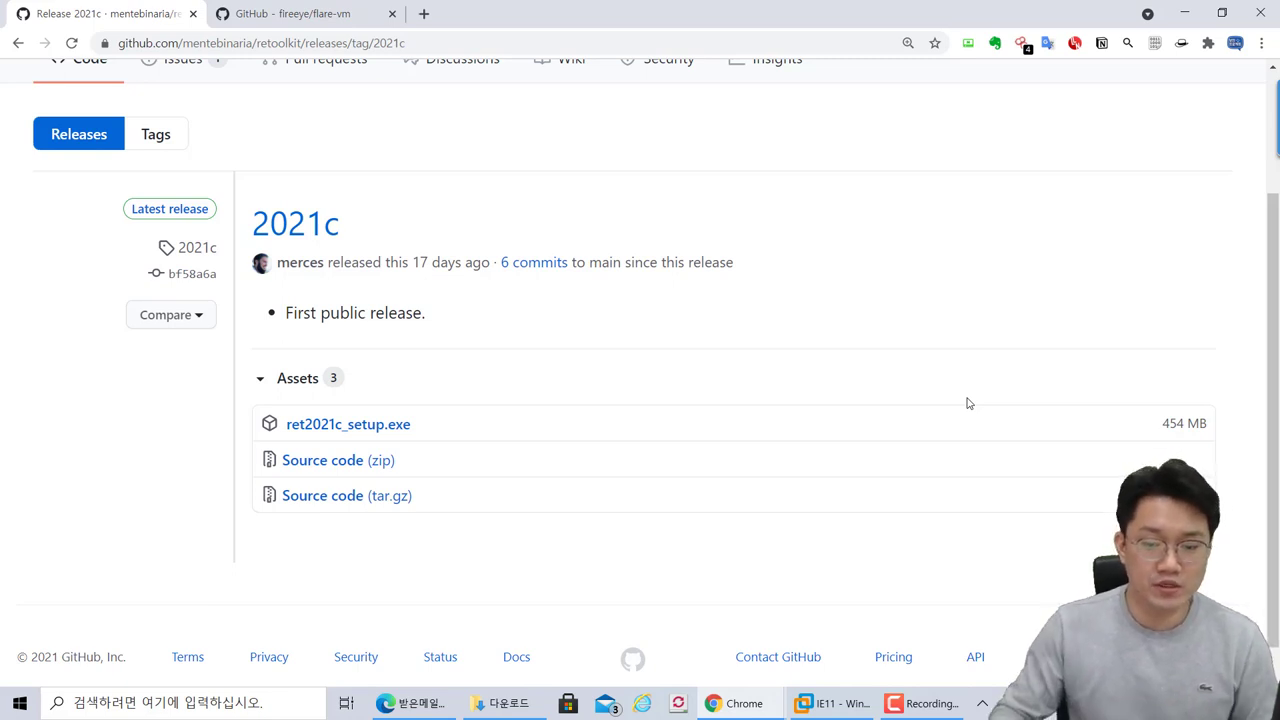
# - Switch to the IE11 - Win7 virtual machine in VMware Workstation and dismiss its optional update warning
pyautogui.moveTo(835, 705)
pyautogui.click(1190, 605)
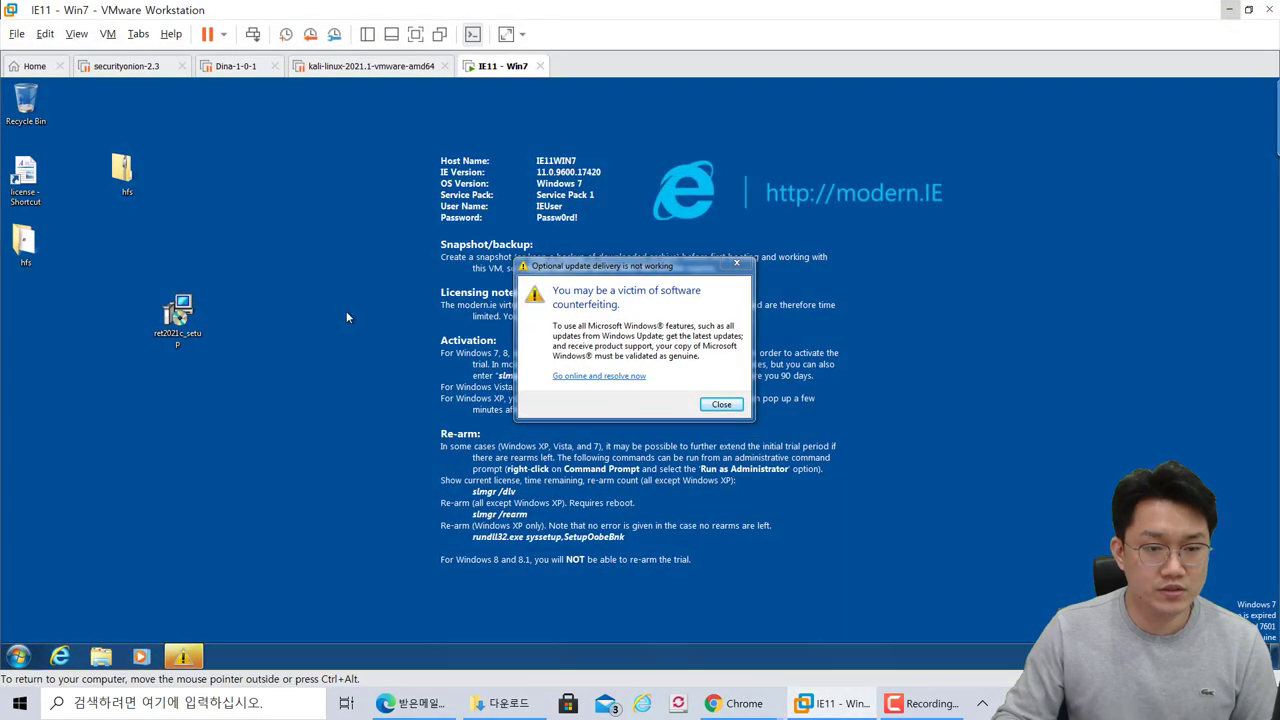
pyautogui.click(720, 405)
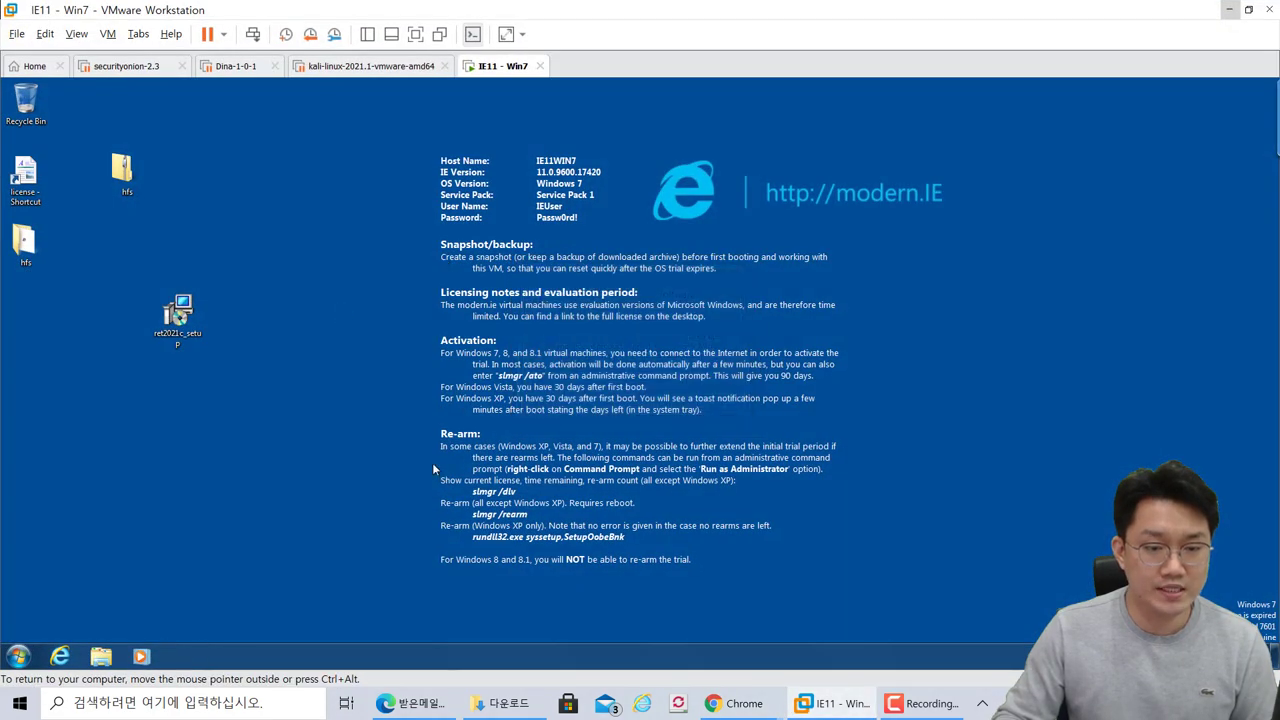
# - Move the ret2021c_setup installer to an empty area of the Windows 7 desktop and run it
pyautogui.moveTo(297, 147); pyautogui.dragTo(68, 434)
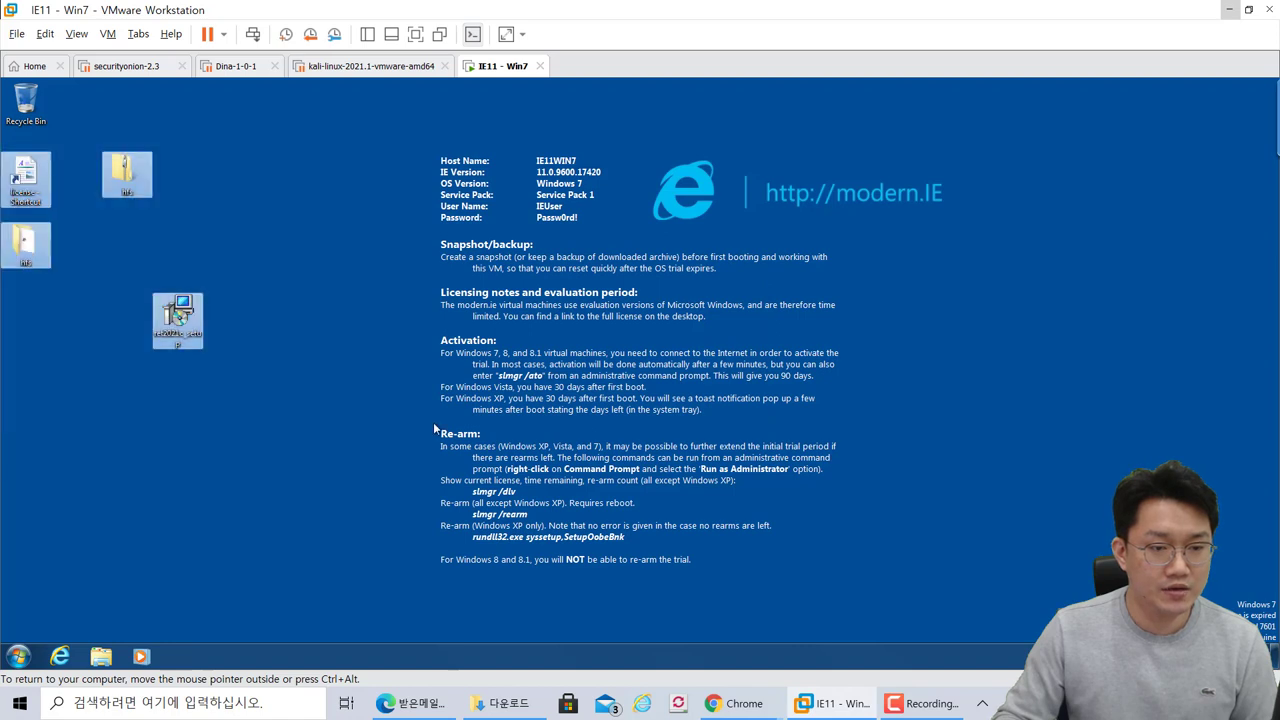
pyautogui.click(438, 388)
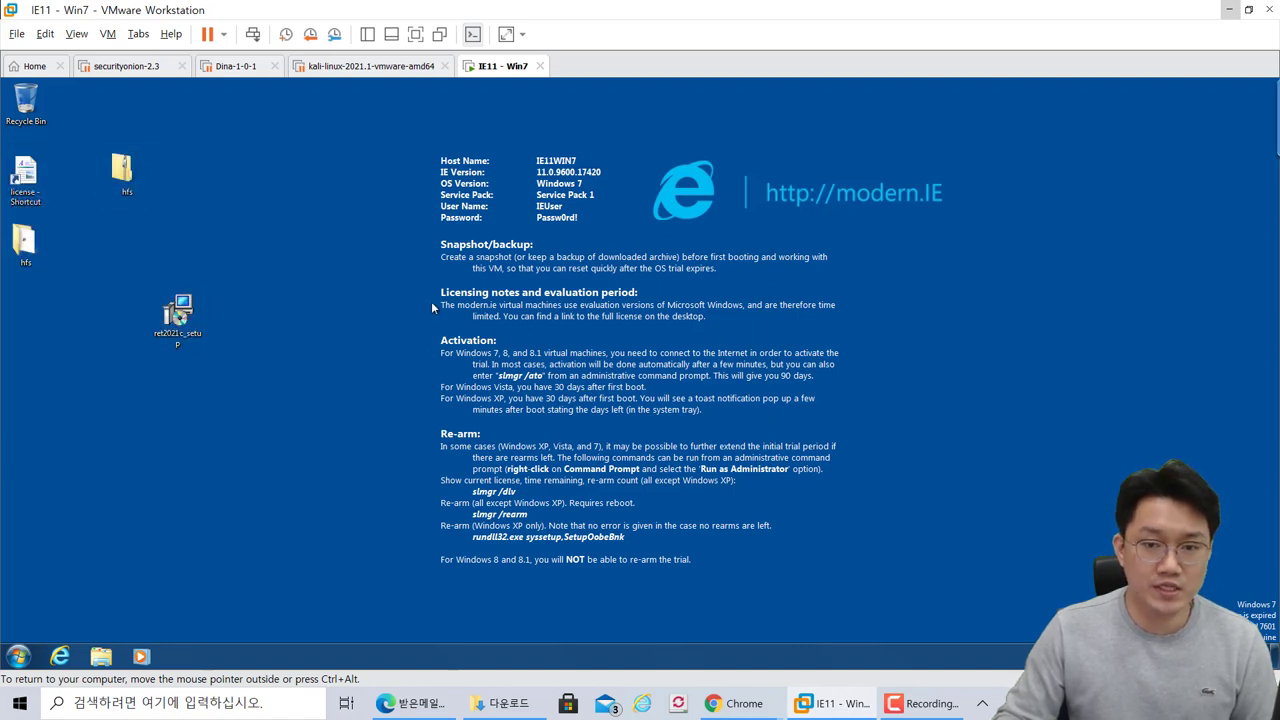
pyautogui.moveTo(178, 313); pyautogui.dragTo(330, 250)
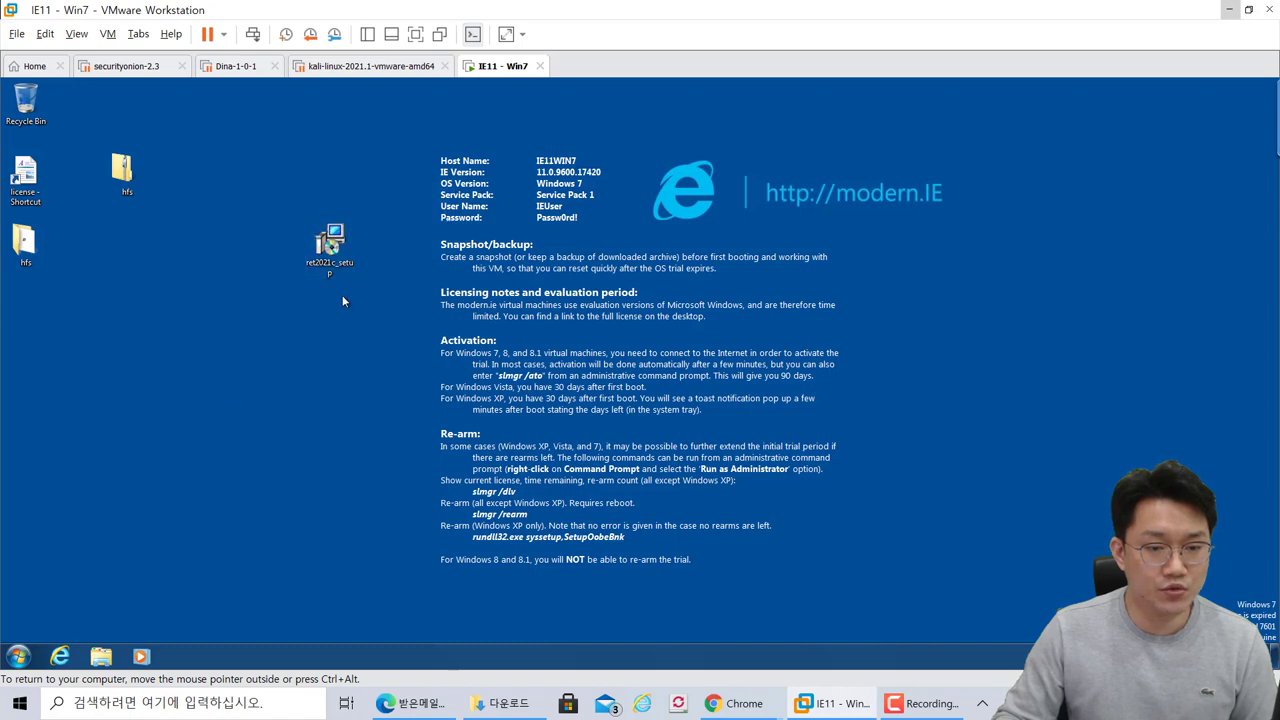
pyautogui.click(330, 245)
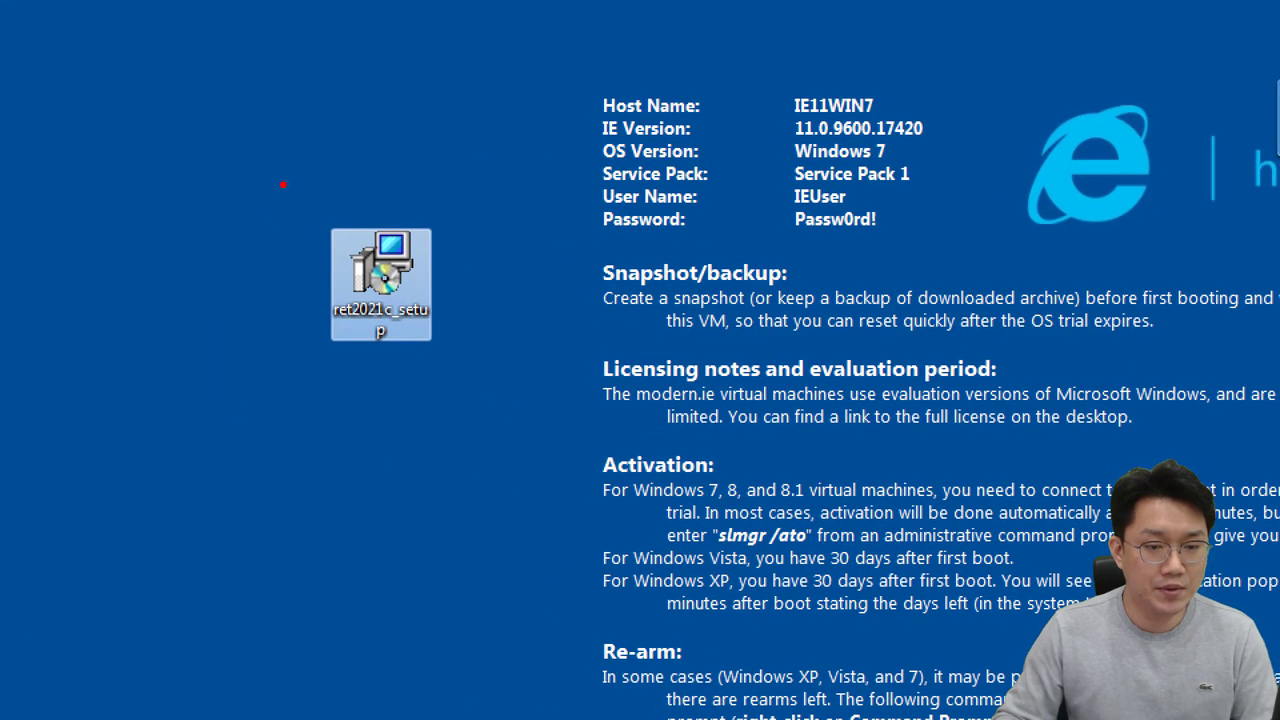
pyautogui.moveTo(283, 184); pyautogui.dragTo(474, 382)
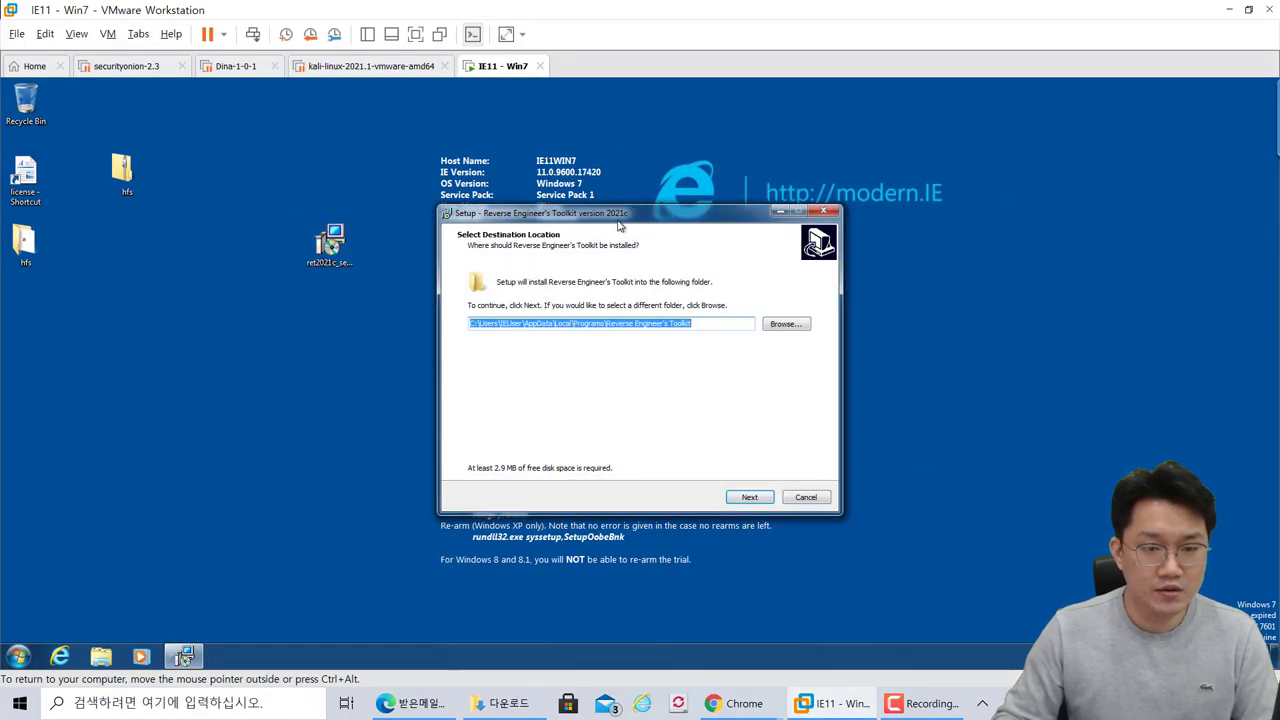
# - Accept the default destination folder for Reverse Engineer's Toolkit and enlarge the setup window at the component selection
pyautogui.moveTo(617, 219); pyautogui.dragTo(570, 217)
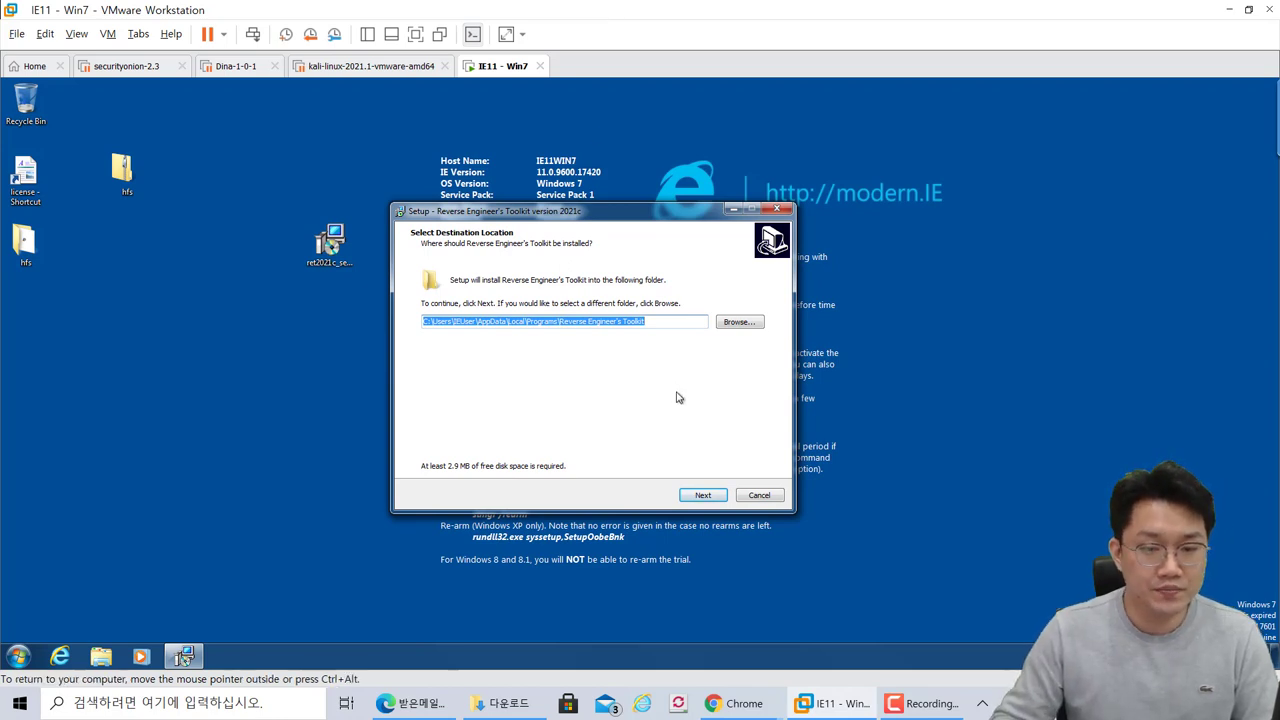
pyautogui.click(701, 496)
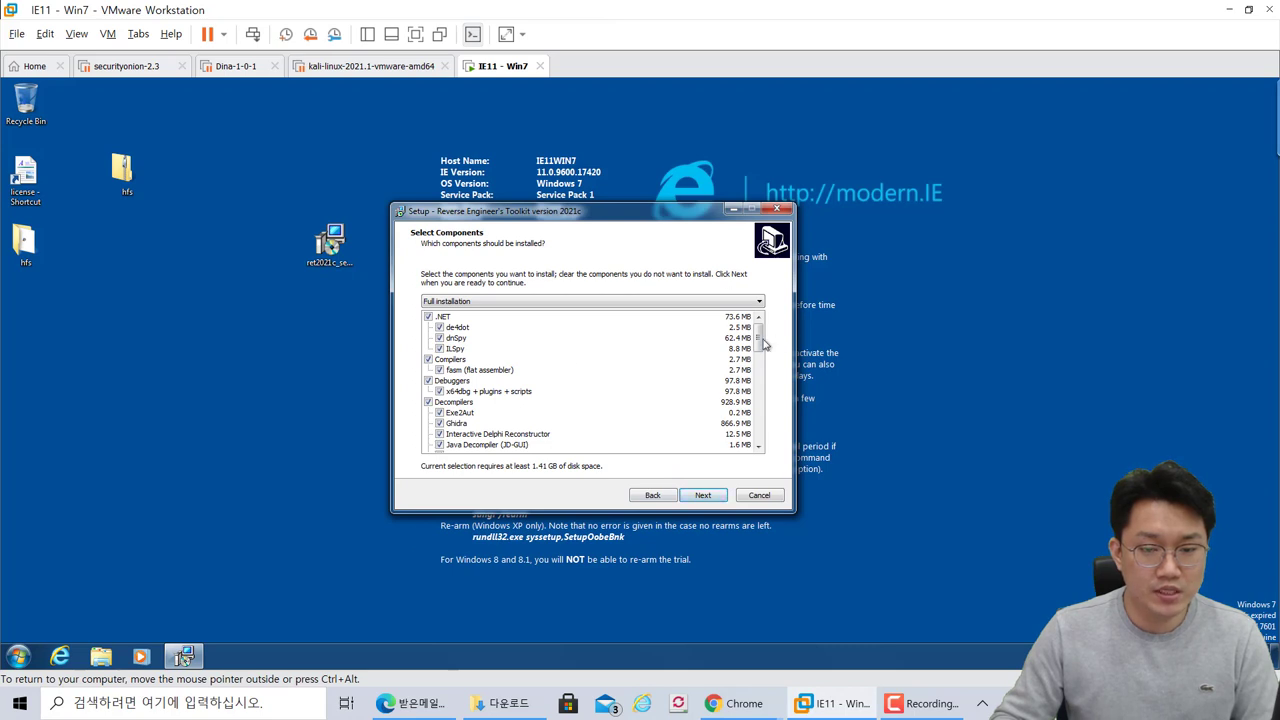
pyautogui.moveTo(757, 341); pyautogui.dragTo(771, 318)
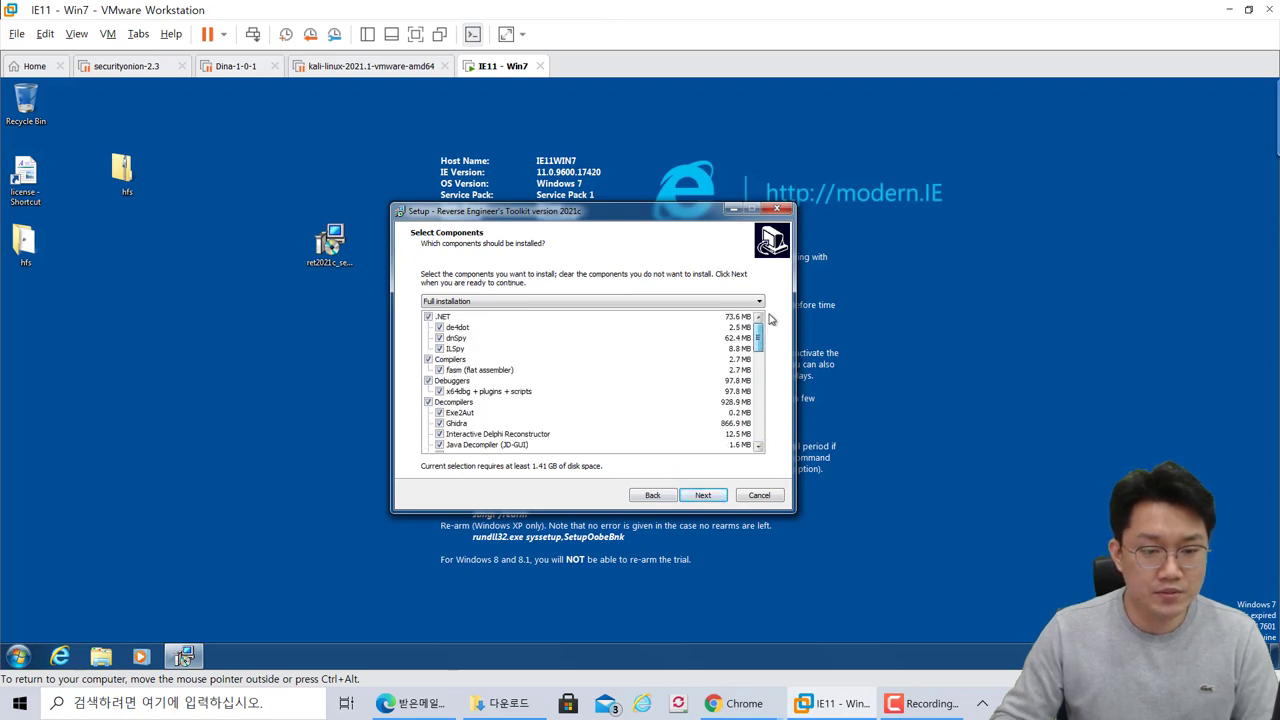
pyautogui.moveTo(790, 510); pyautogui.dragTo(858, 578)
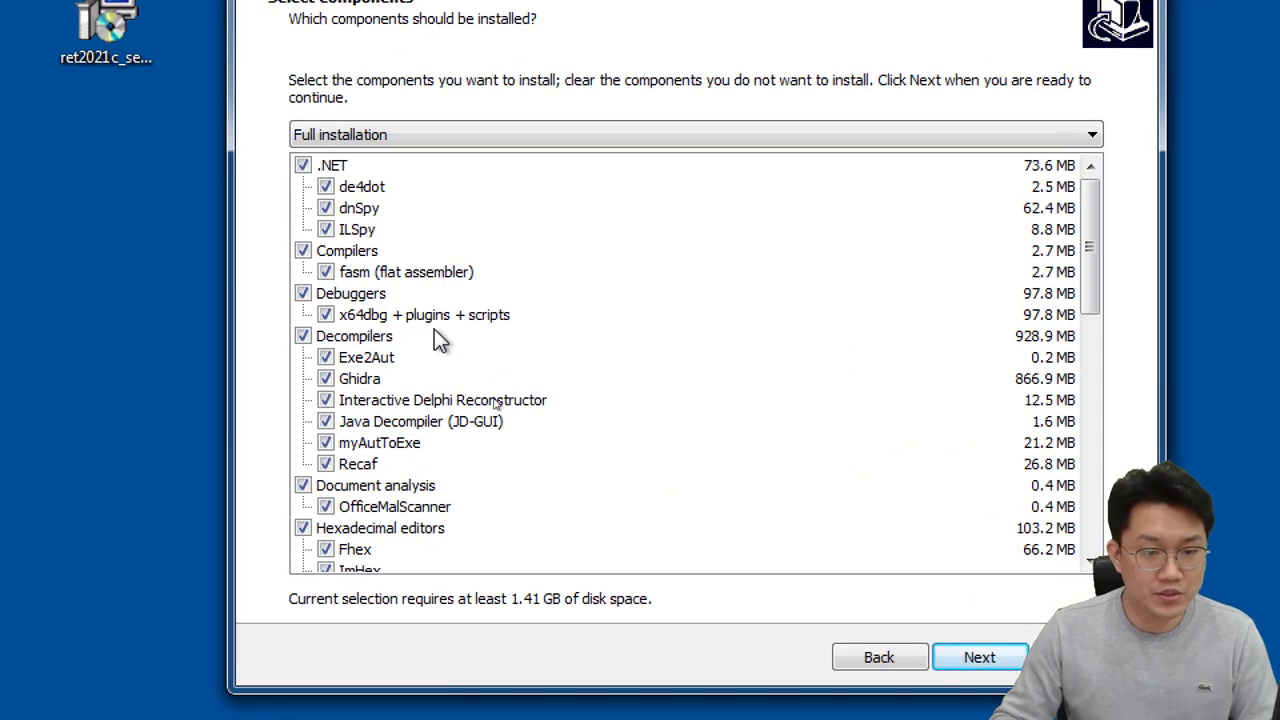
# - Exclude Exe2Aut from the decompilers and review the components down to Utilities, keeping the vt (VirusTotal CLI tool) component selected
pyautogui.click(424, 357)
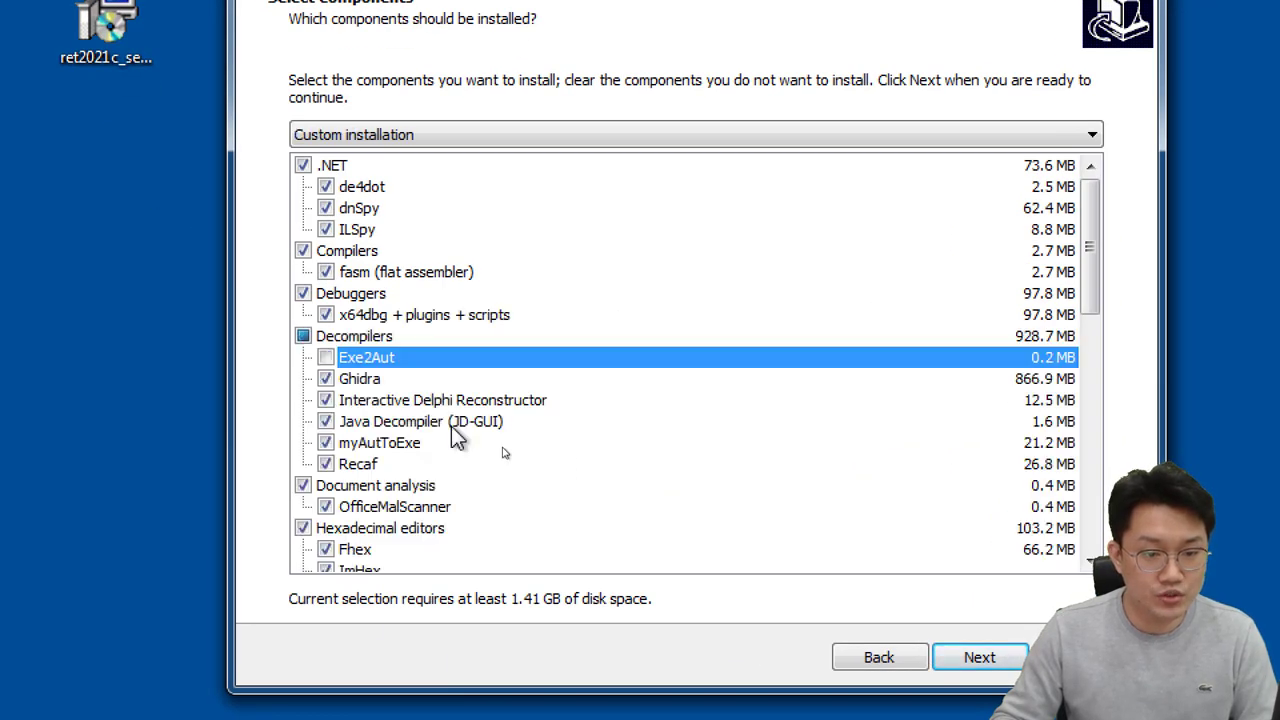
pyautogui.scroll(-1, 451, 437)
pyautogui.scroll(-7, 455, 437)
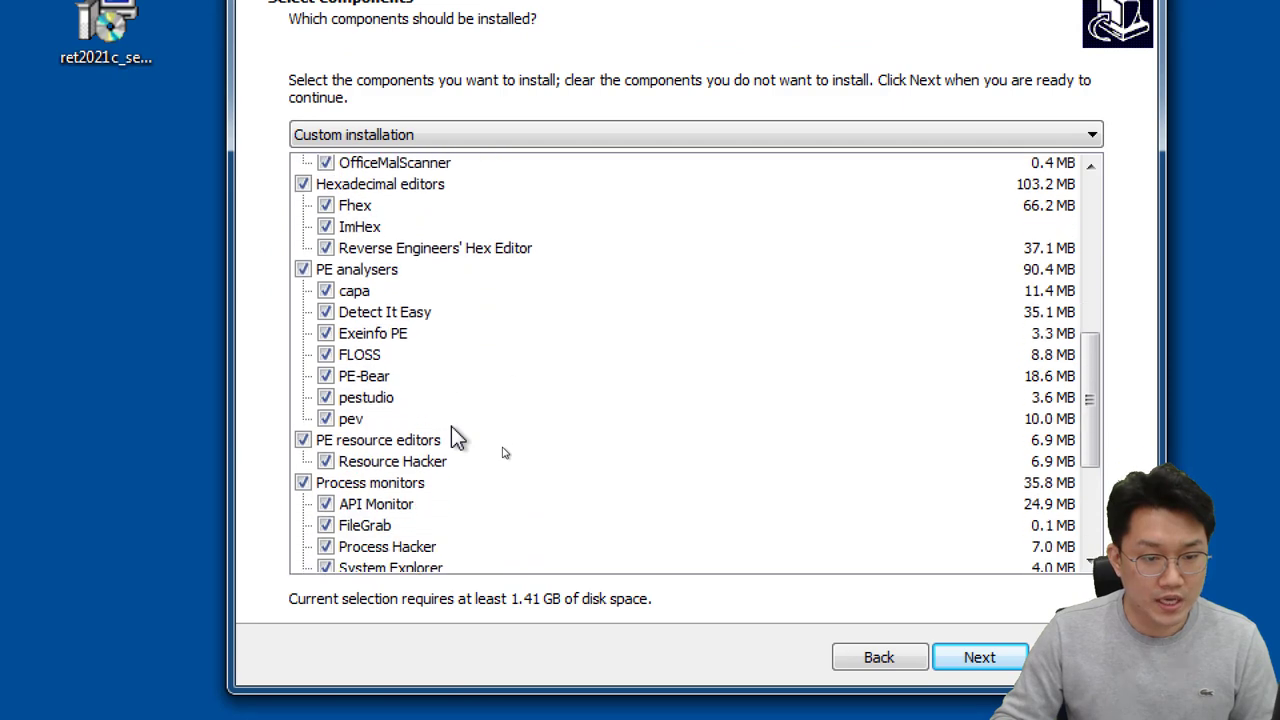
pyautogui.scroll(-1, 405, 455)
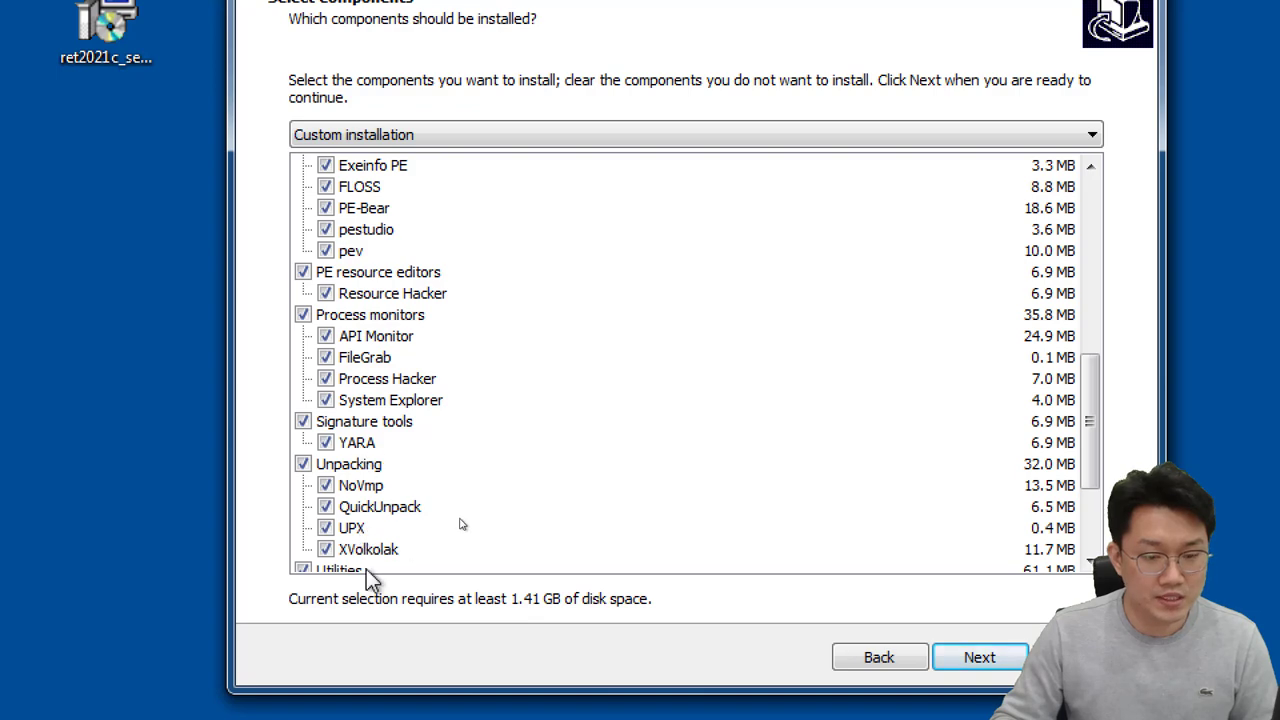
pyautogui.scroll(-1, 423, 420)
pyautogui.scroll(-2, 421, 410)
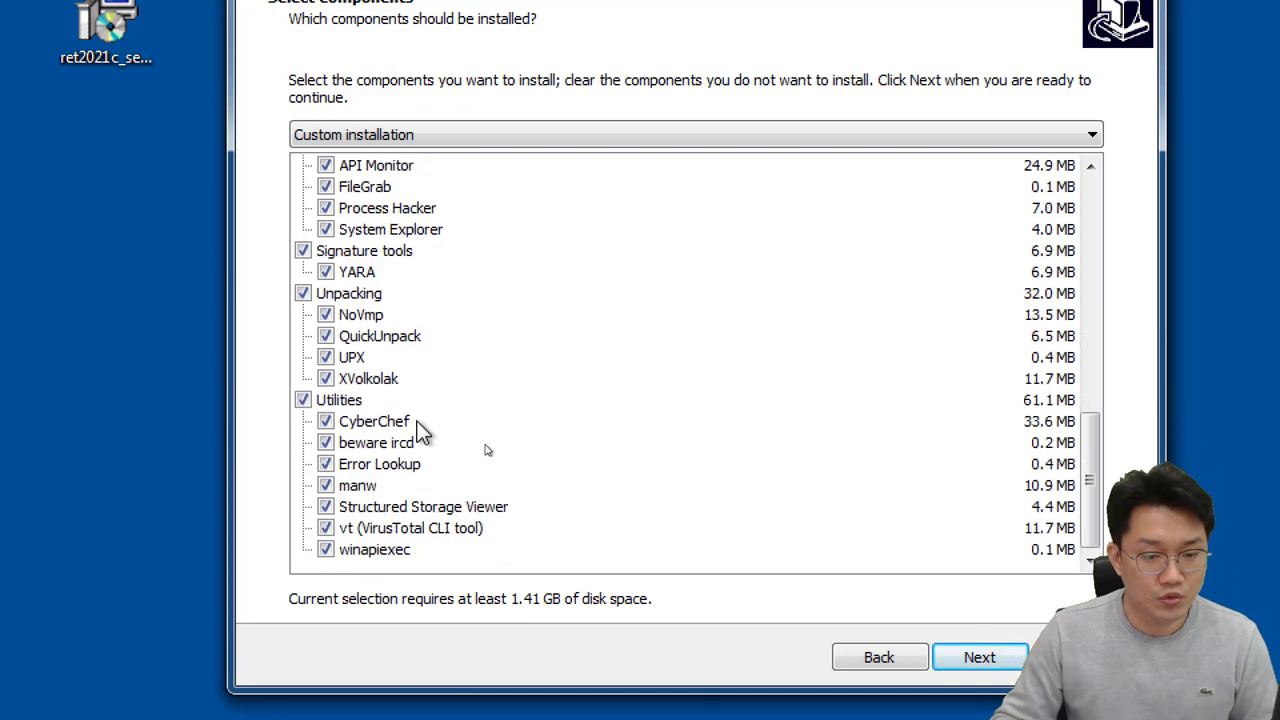
pyautogui.scroll(1, 420, 435)
pyautogui.scroll(-1, 420, 449)
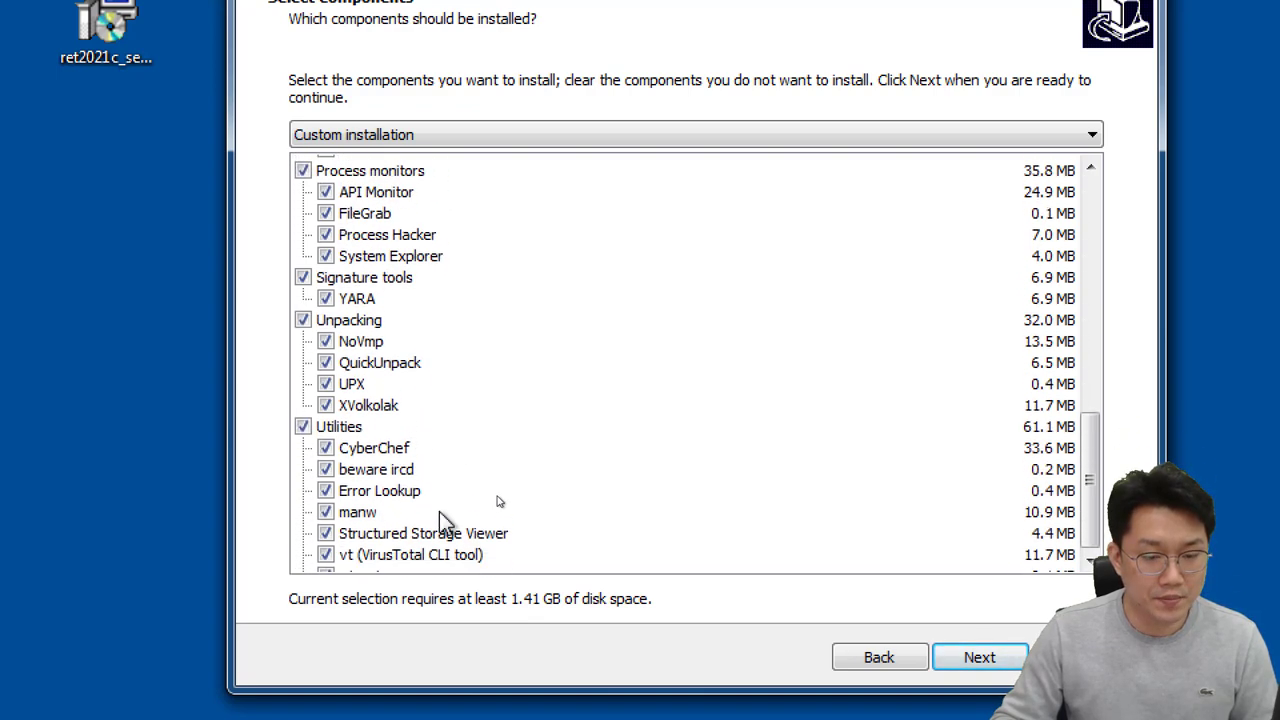
pyautogui.click(430, 531)
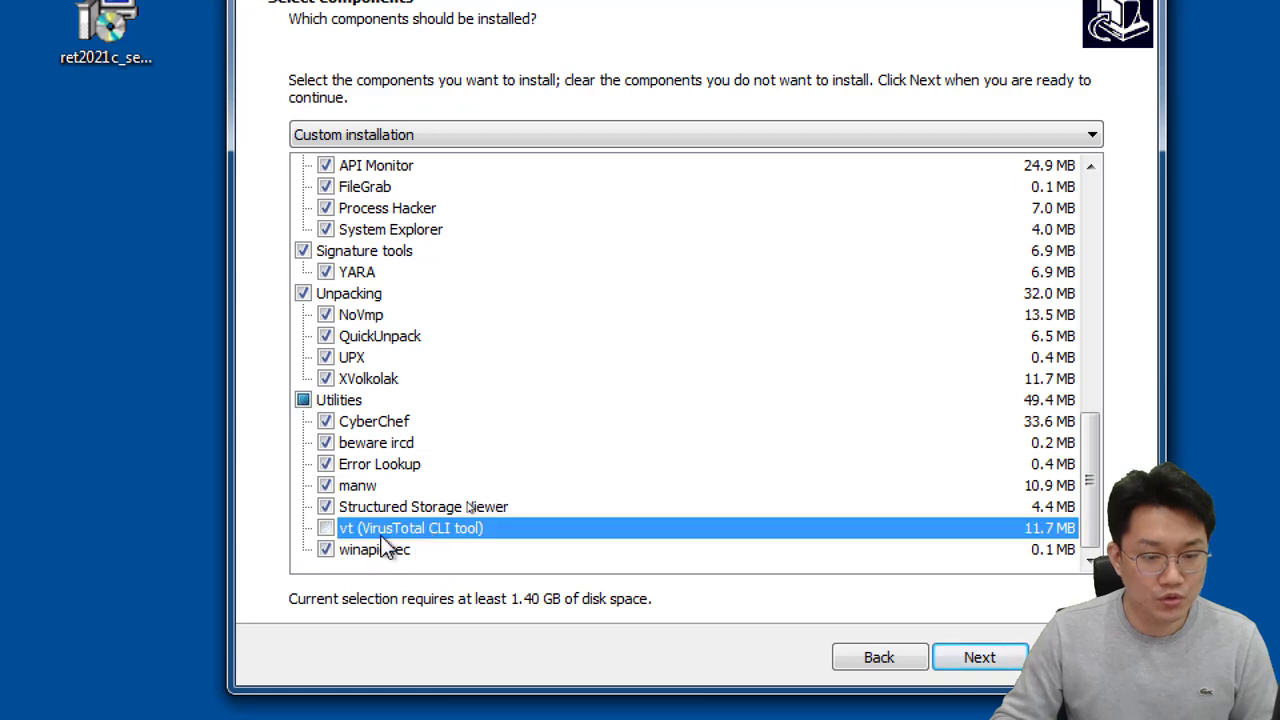
pyautogui.click(326, 528)
# - Examine the selectable components again, from the .NET tools and decompilers through PE analysers, process monitors and unpacking tools
pyautogui.scroll(10, 368, 398)
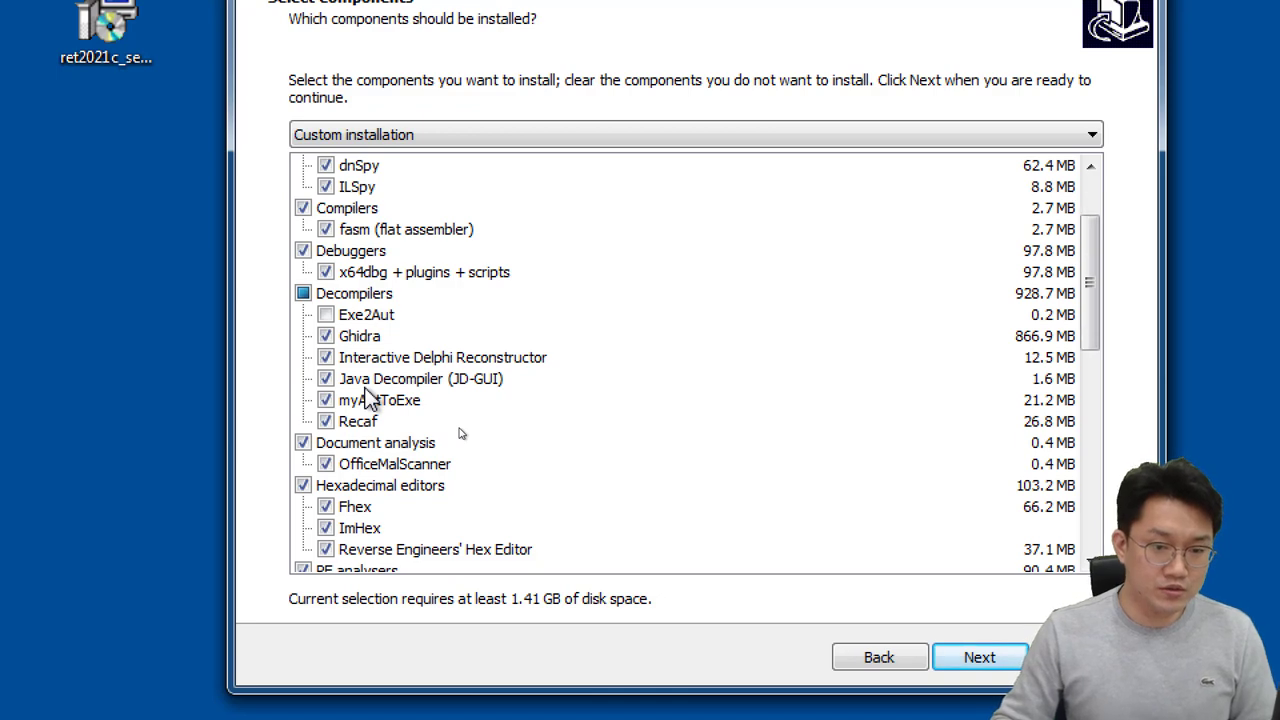
pyautogui.scroll(-2, 368, 398)
pyautogui.scroll(-1, 366, 390)
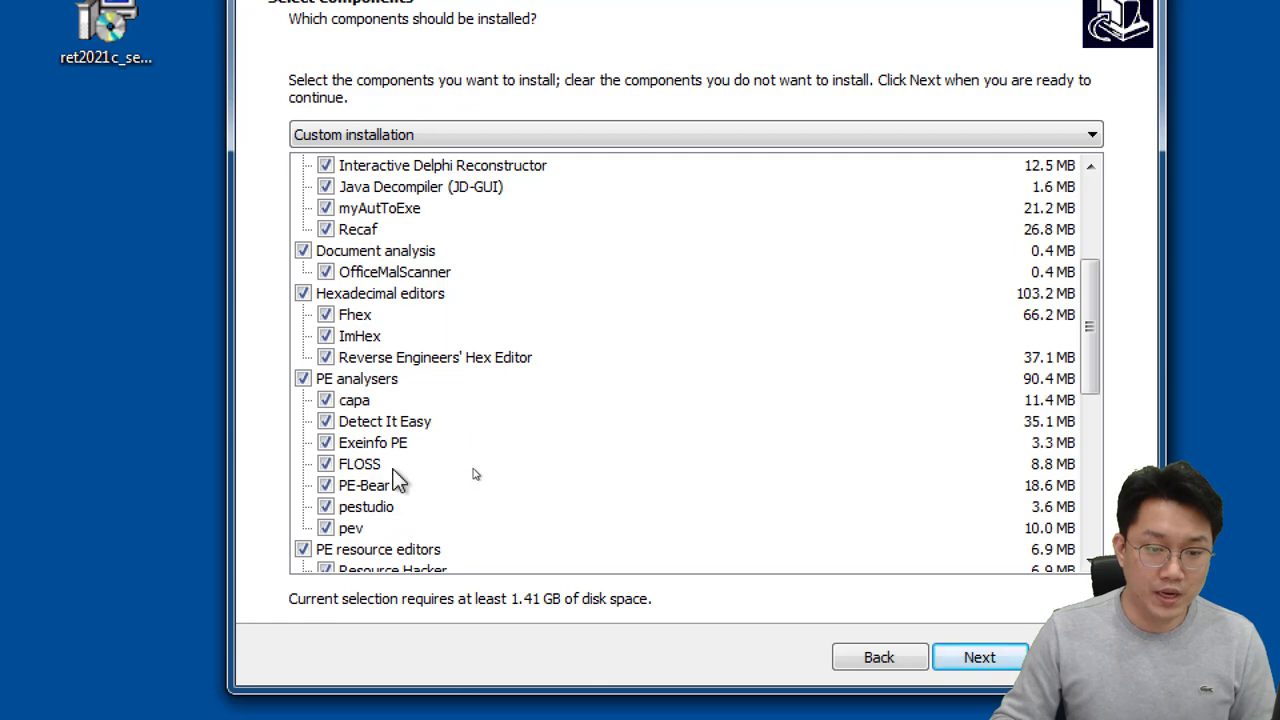
pyautogui.scroll(-3, 393, 471)
pyautogui.scroll(1, 431, 383)
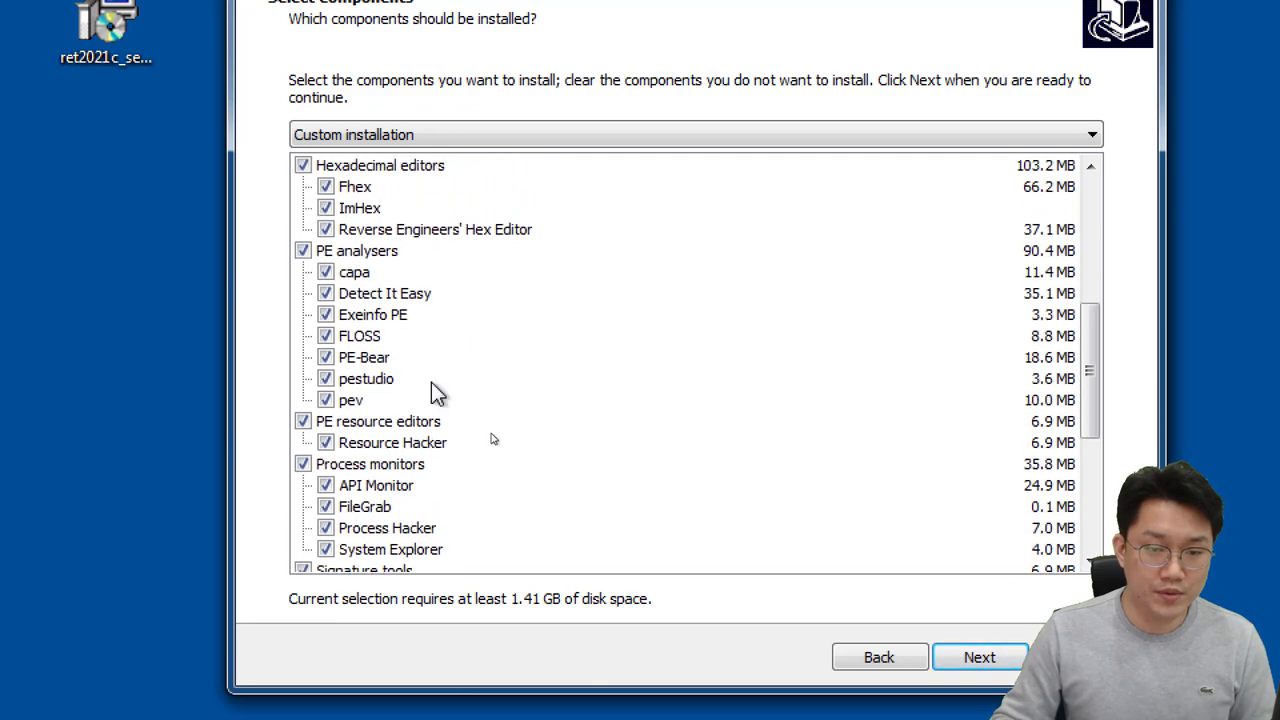
pyautogui.scroll(-1, 500, 358)
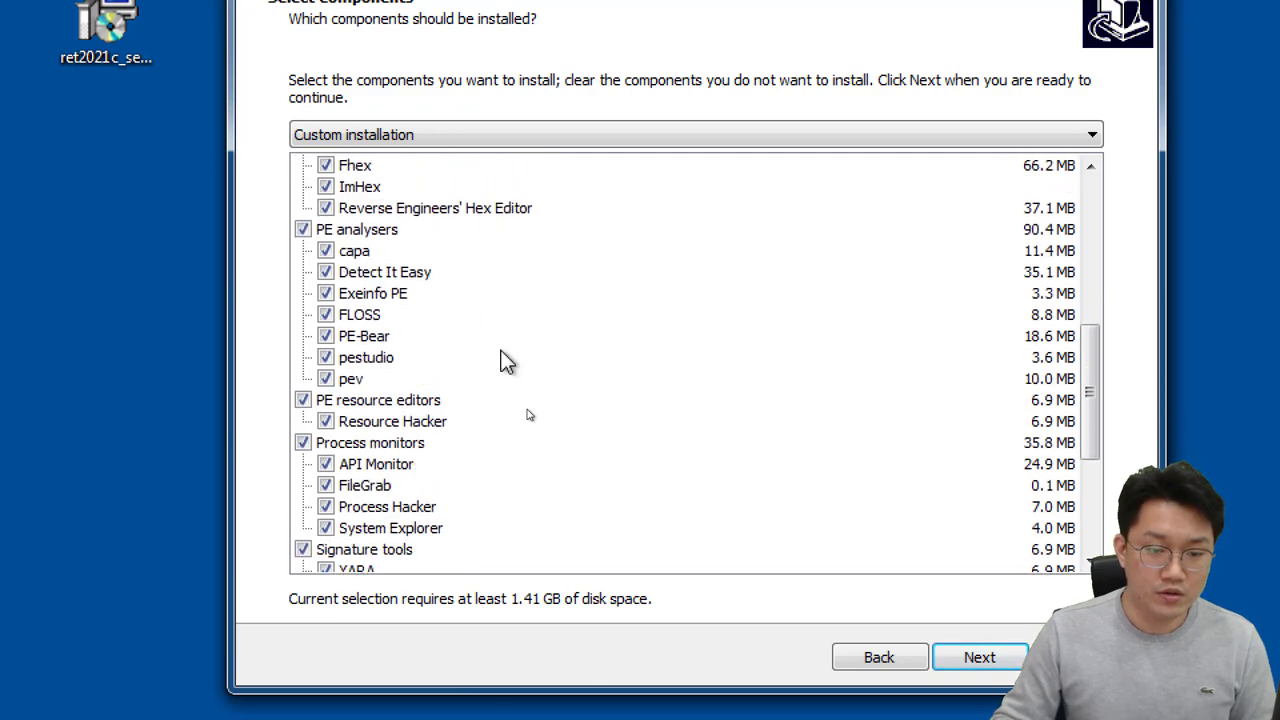
pyautogui.scroll(-2, 501, 355)
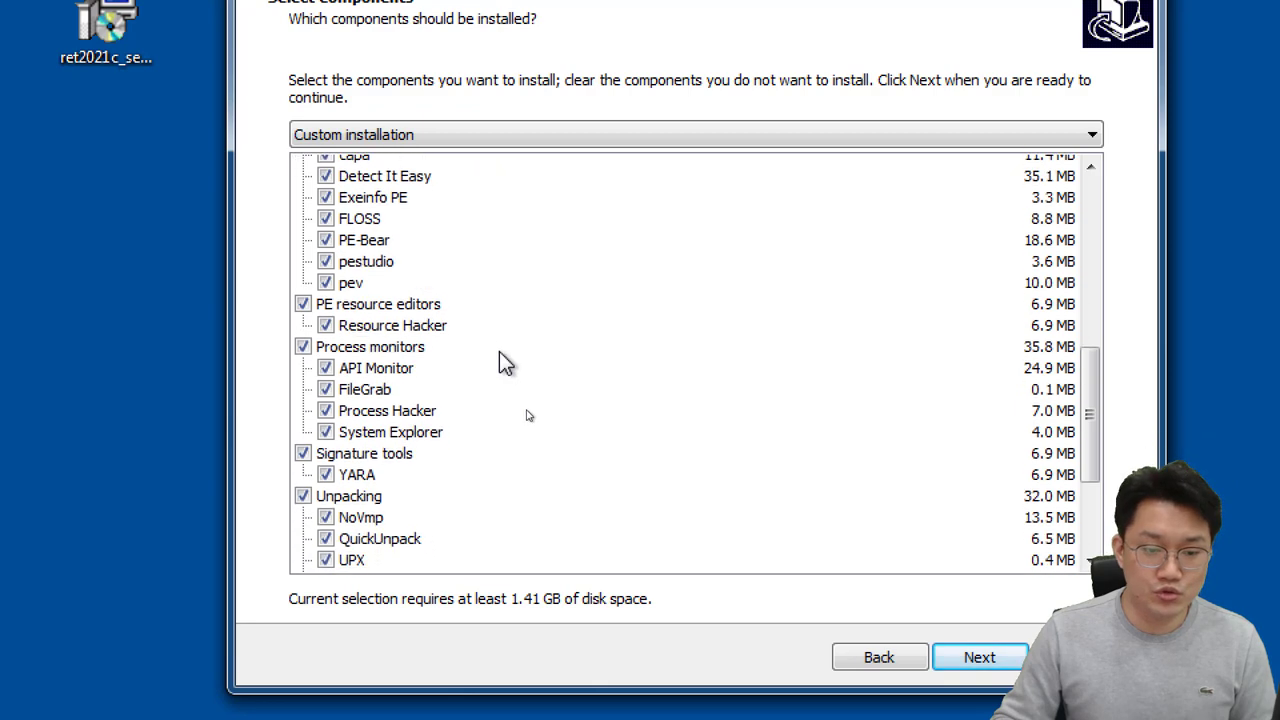
pyautogui.scroll(8, 501, 355)
pyautogui.scroll(1, 503, 365)
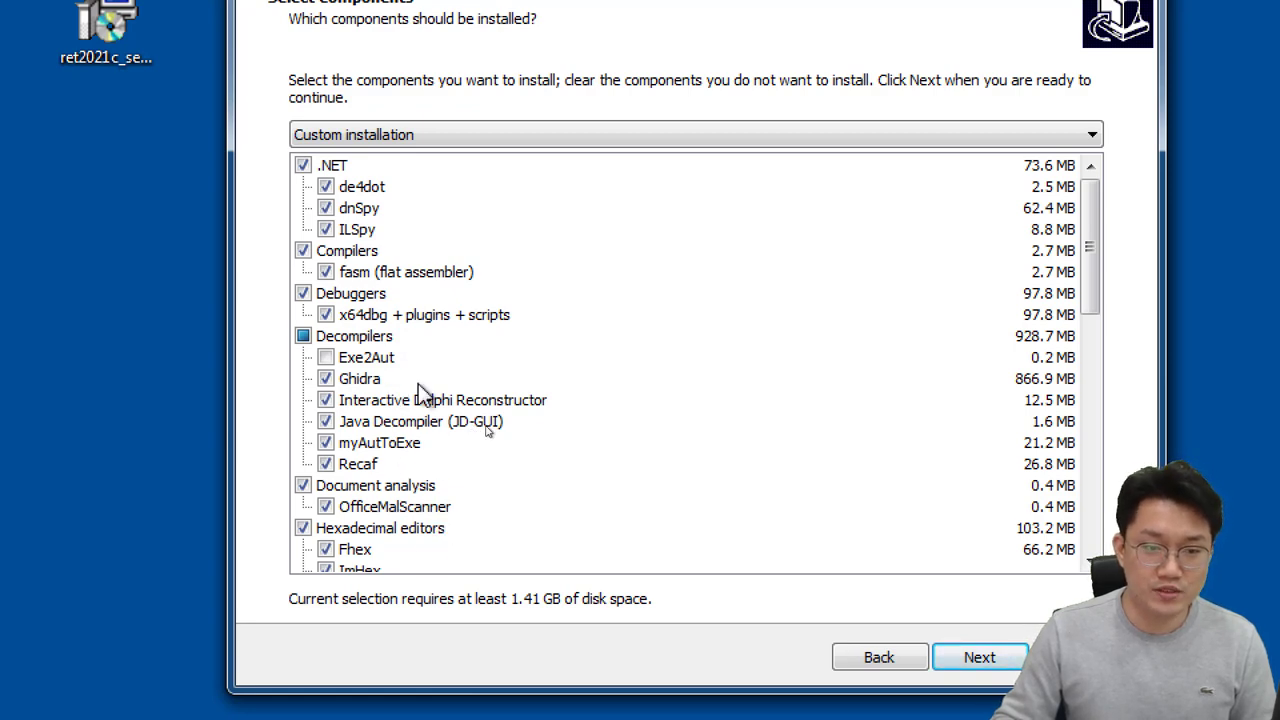
pyautogui.scroll(-6, 420, 394)
pyautogui.scroll(-2, 420, 393)
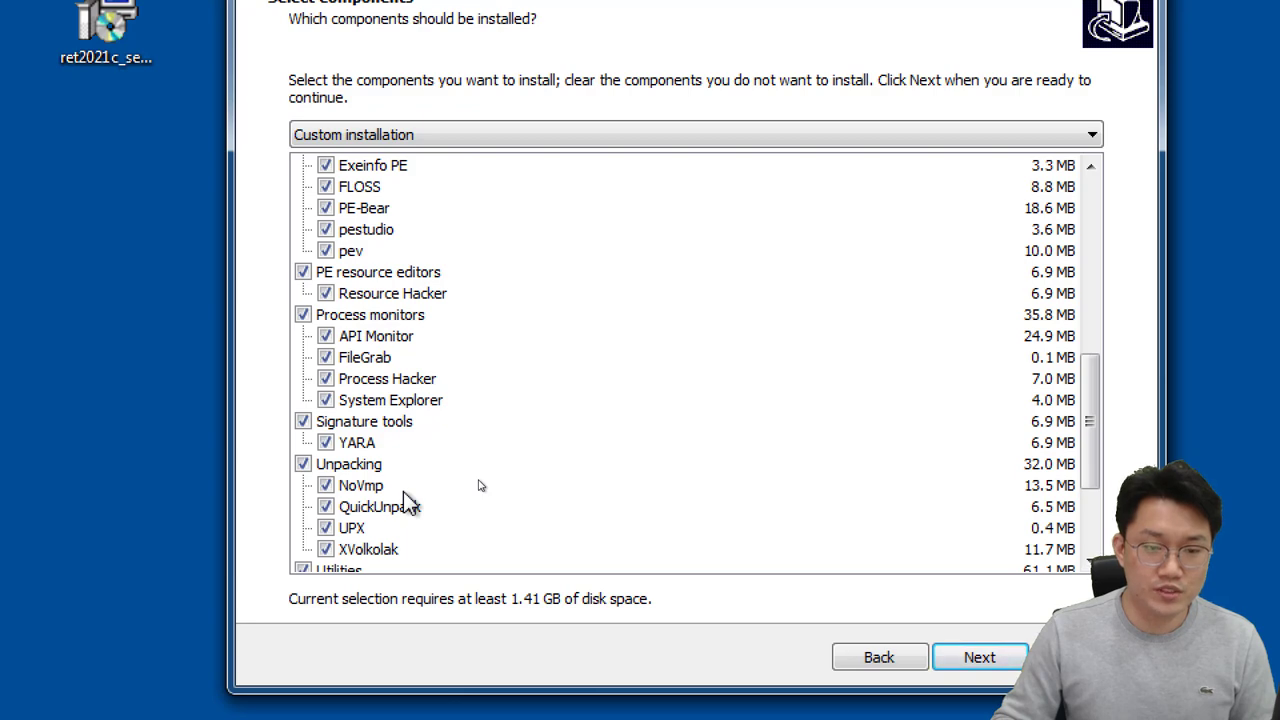
pyautogui.scroll(8, 405, 500)
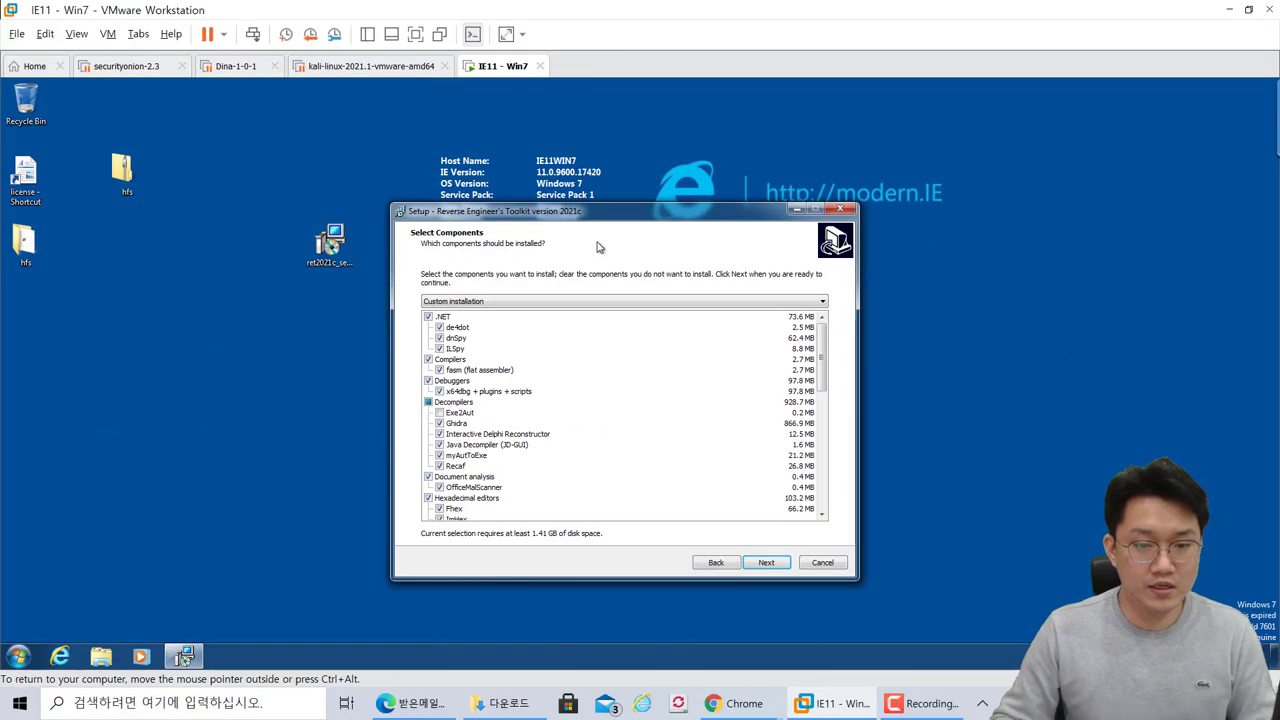
# - Accept the component selection and the default Start Menu folder, and start installing Reverse Engineer's Toolkit
pyautogui.moveTo(650, 406); pyautogui.dragTo(479, 252)
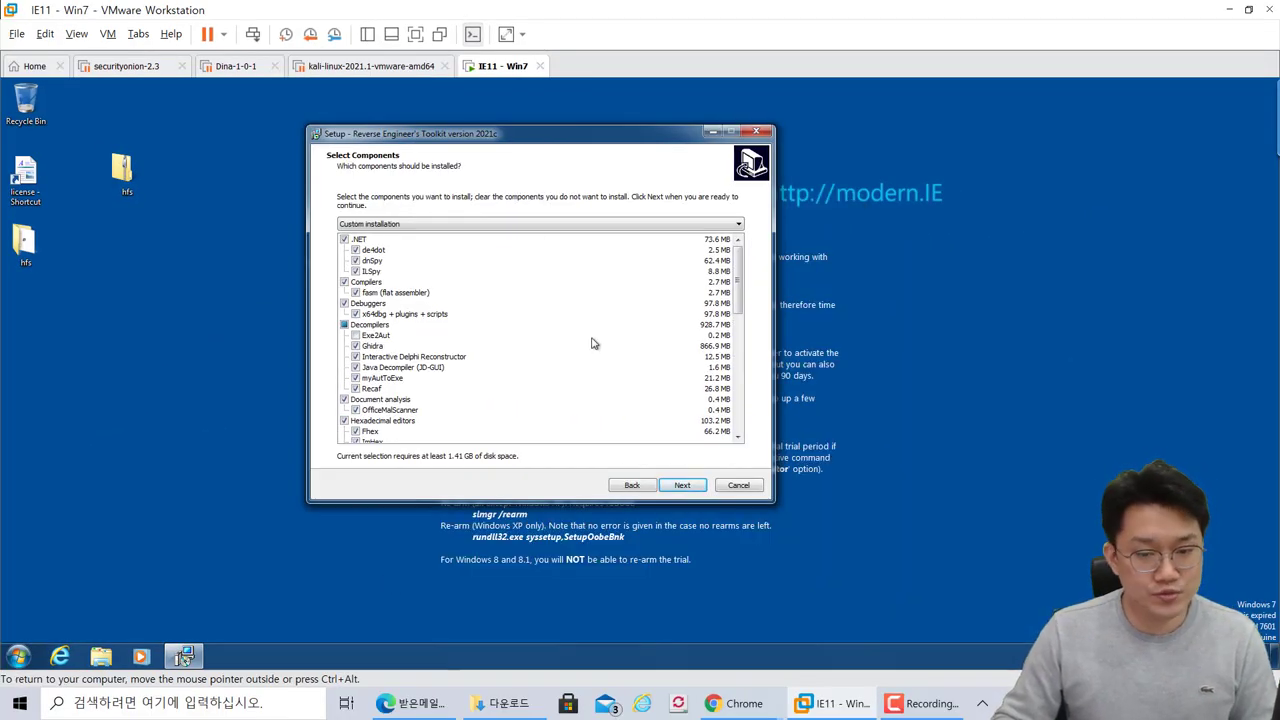
pyautogui.click(685, 486)
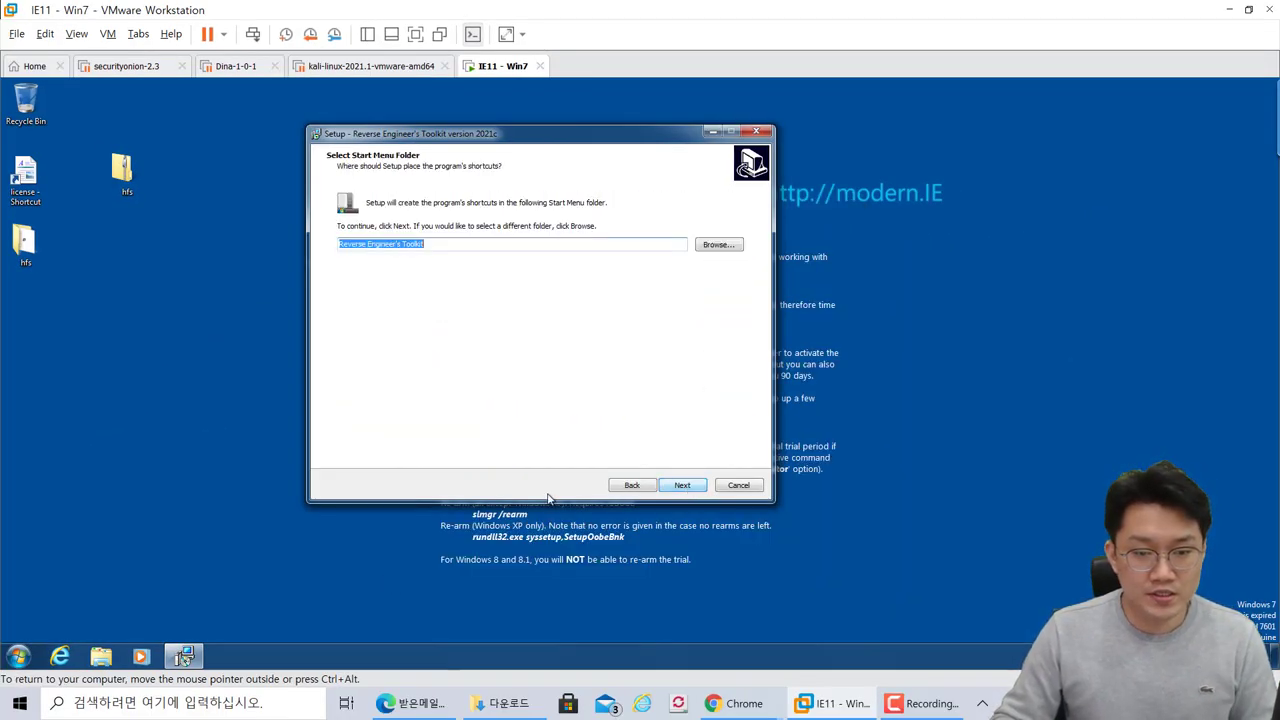
pyautogui.click(694, 489)
pyautogui.click(684, 487)
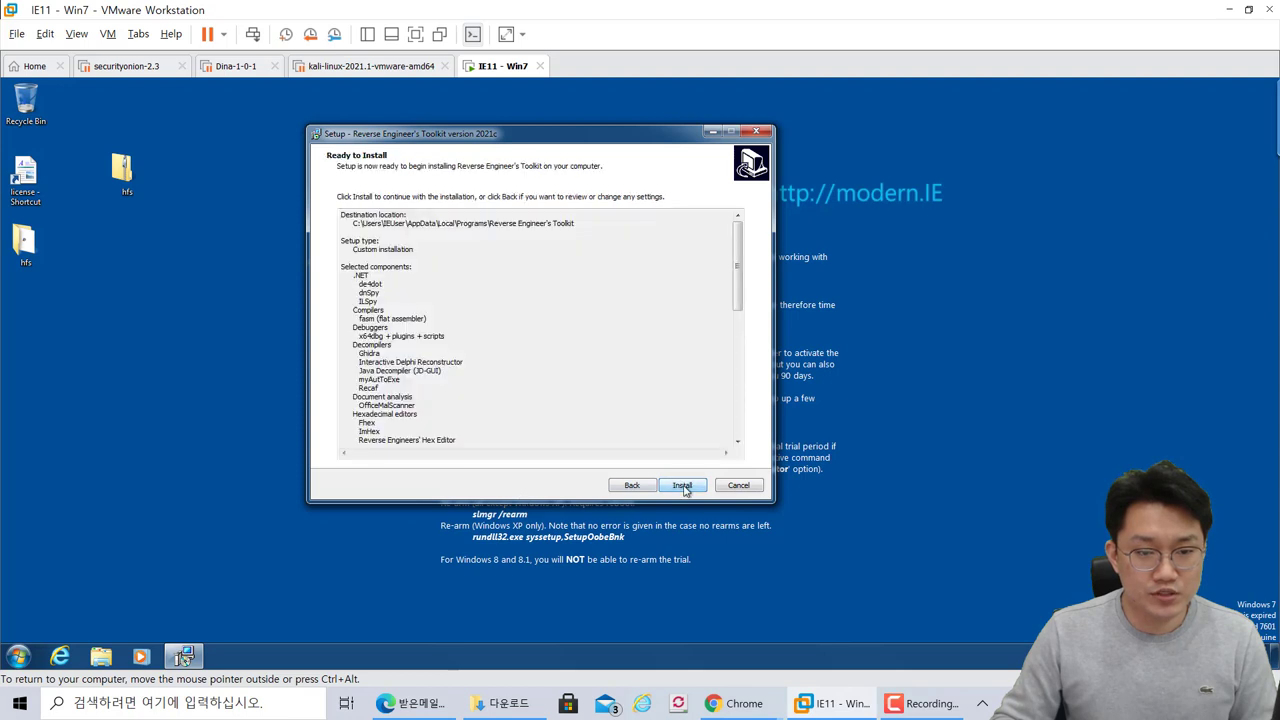
pyautogui.click(683, 486)
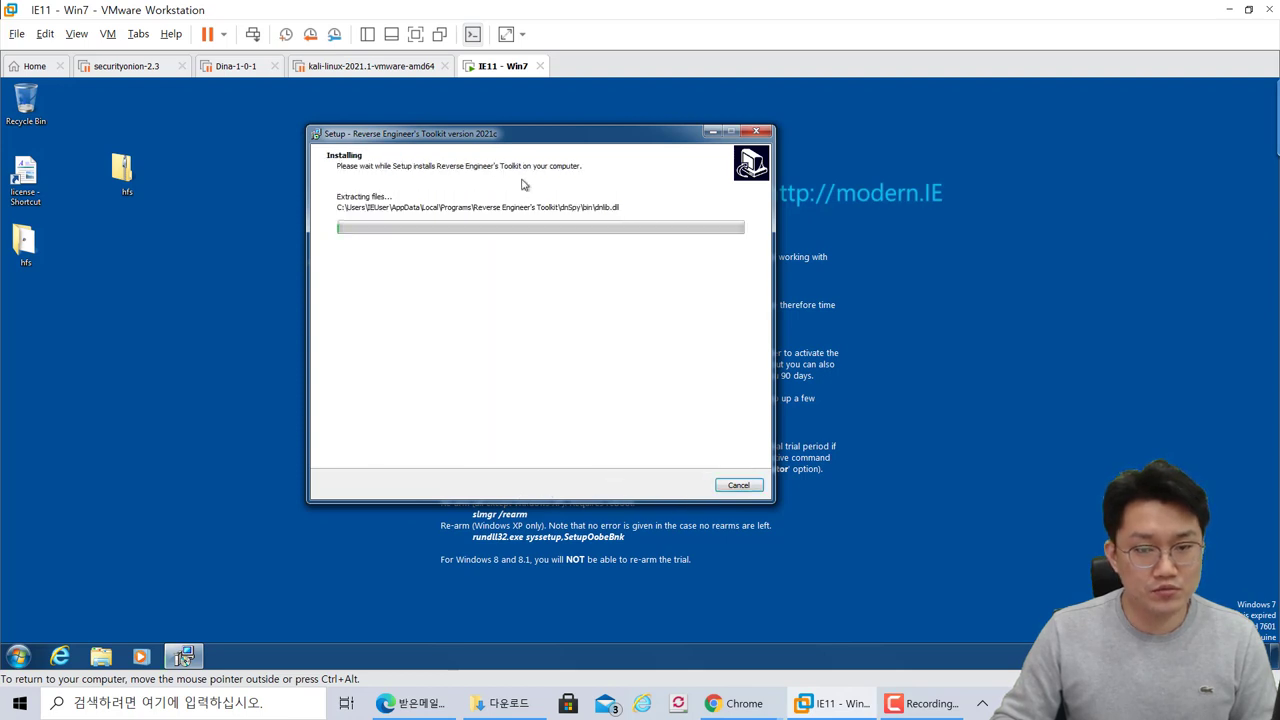
pyautogui.moveTo(527, 134); pyautogui.dragTo(583, 163)
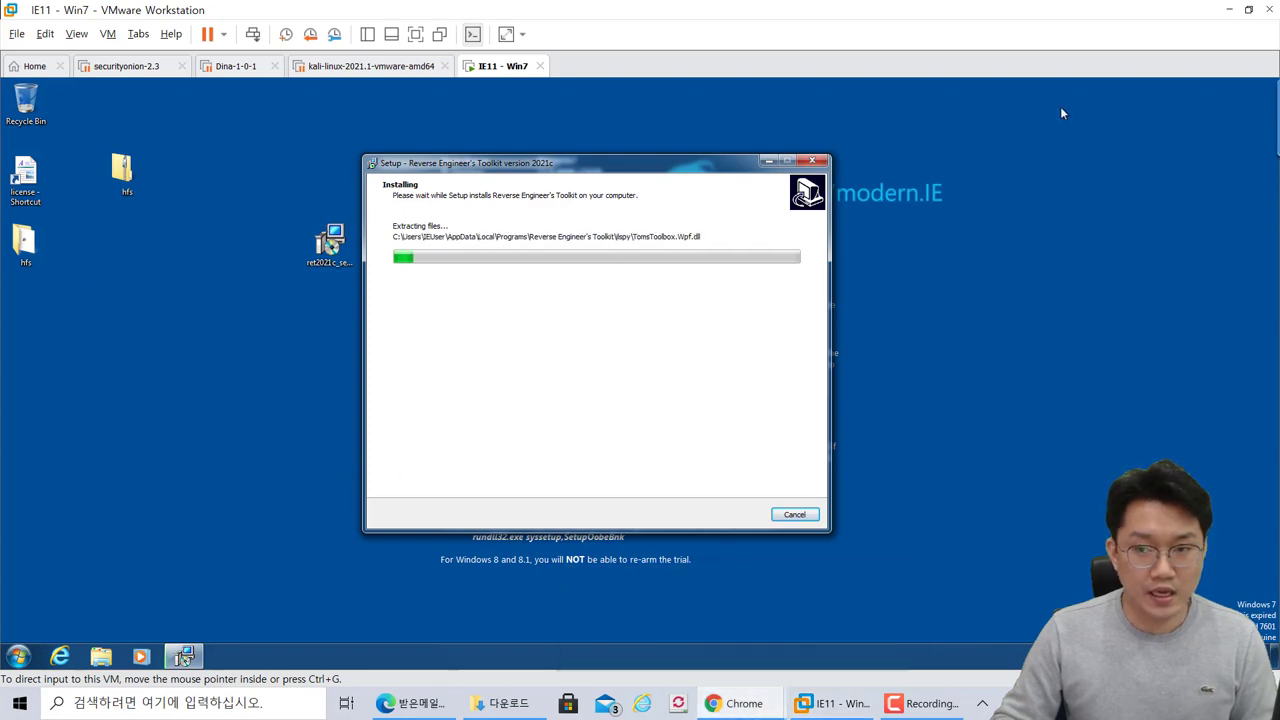
# - Switch to Chrome, return to the retoolkit repository's main page and view the README image of the tool shortcuts
pyautogui.hotkey('alt', 'Tab')
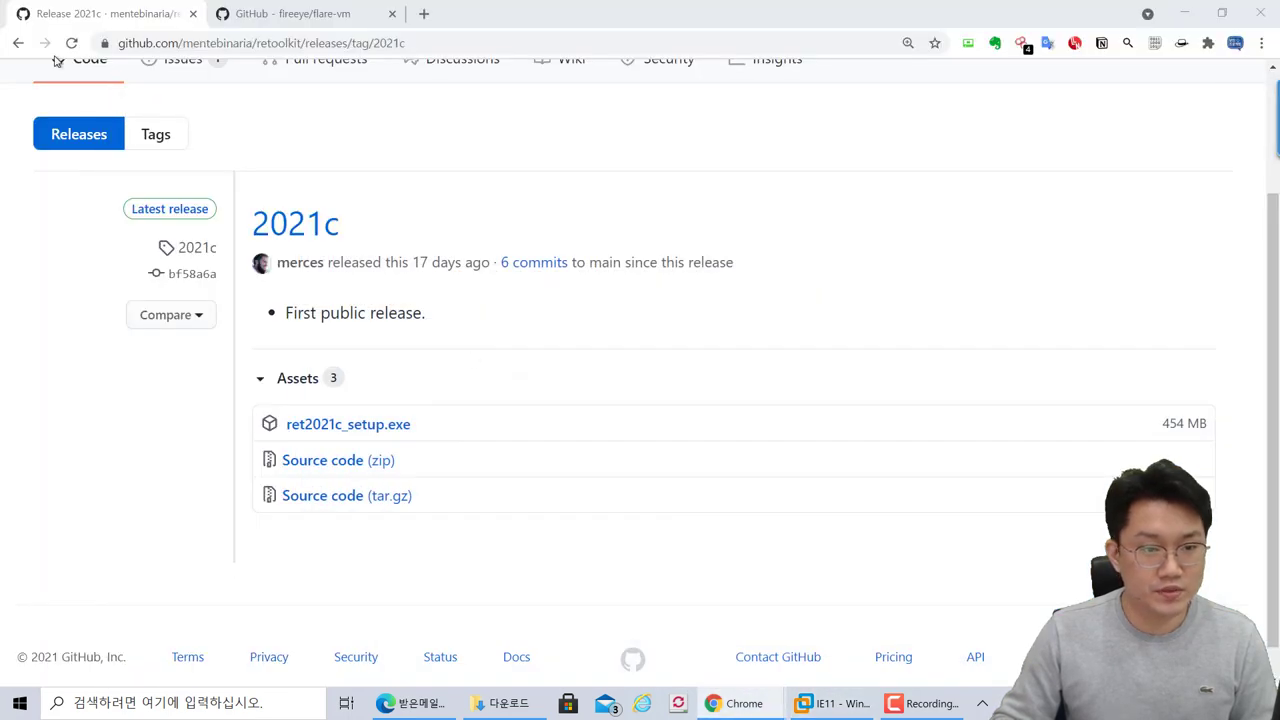
pyautogui.hotkey('alt', 'Left')
pyautogui.scroll(-4, 445, 366)
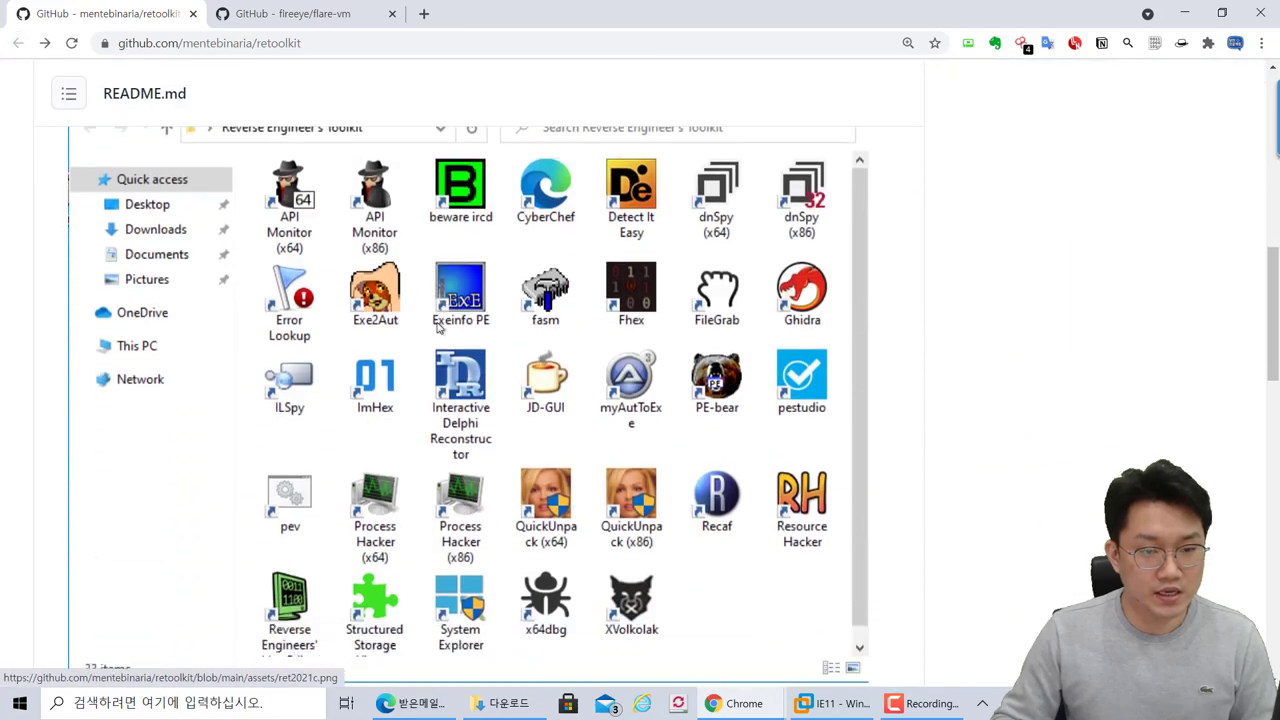
pyautogui.scroll(2, 400, 337)
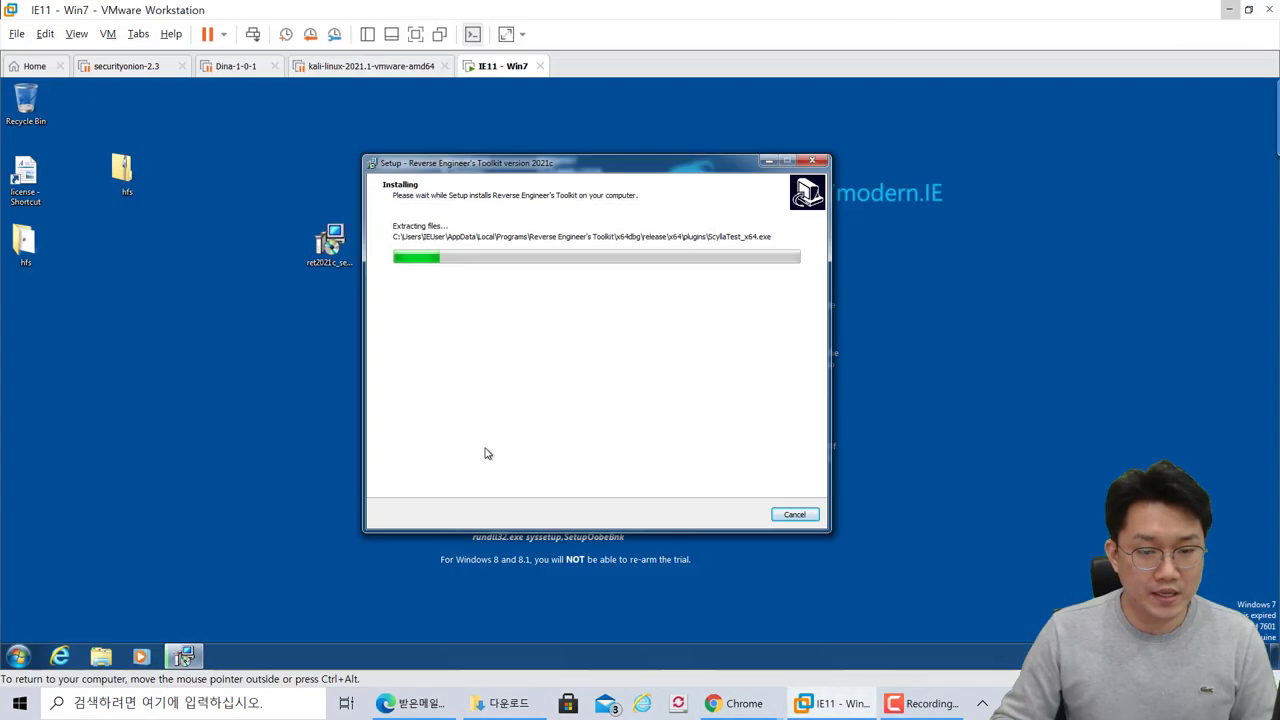
# - Switch back to the IE11 - Win7 virtual machine, check the installation progress and reposition the setup window
pyautogui.click(830, 703)
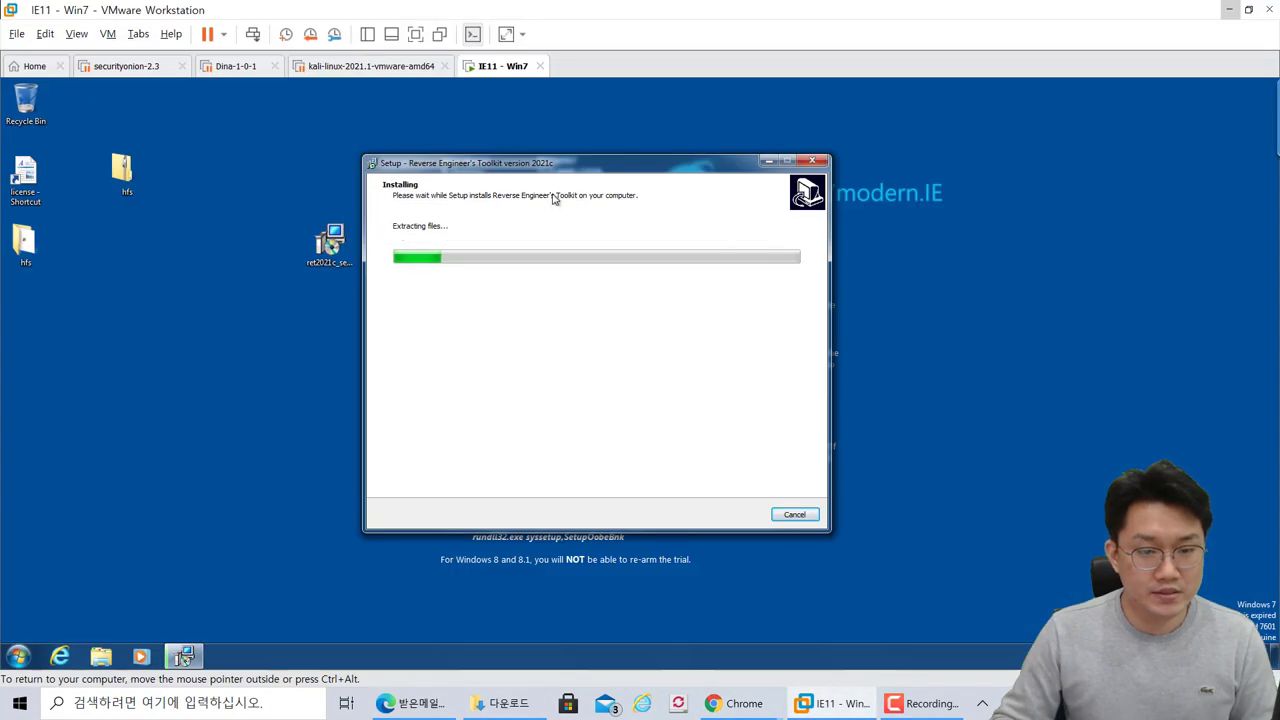
pyautogui.moveTo(604, 174); pyautogui.dragTo(468, 163)
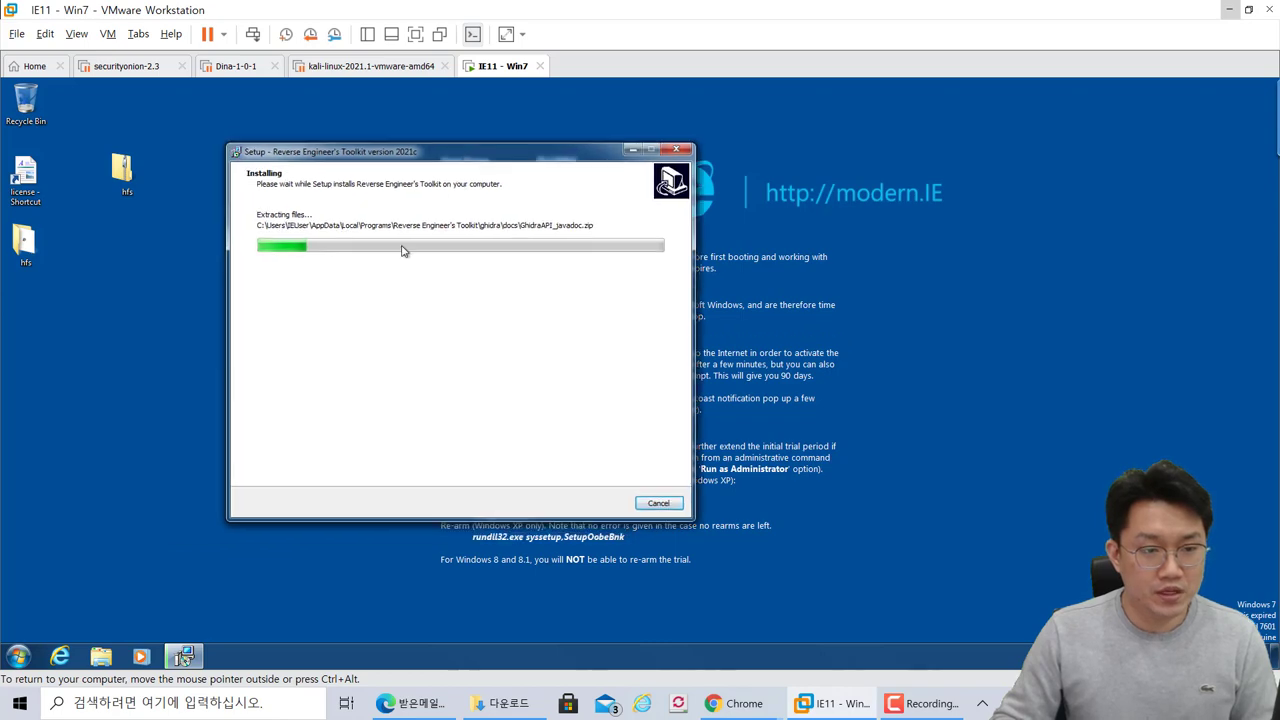
pyautogui.moveTo(369, 155); pyautogui.dragTo(519, 181)
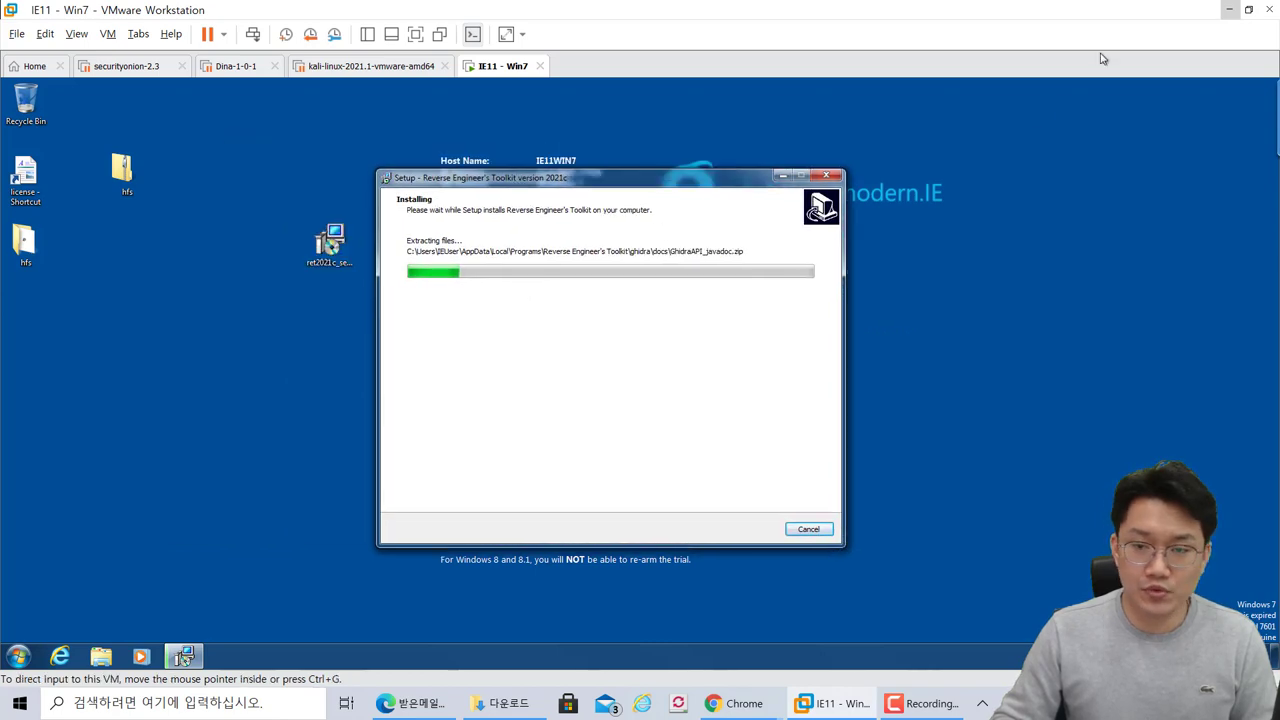
# - Switch to the fireeye/flare-vm repository in Chrome and look through its README introduction and version updates
pyautogui.click(1236, 12)
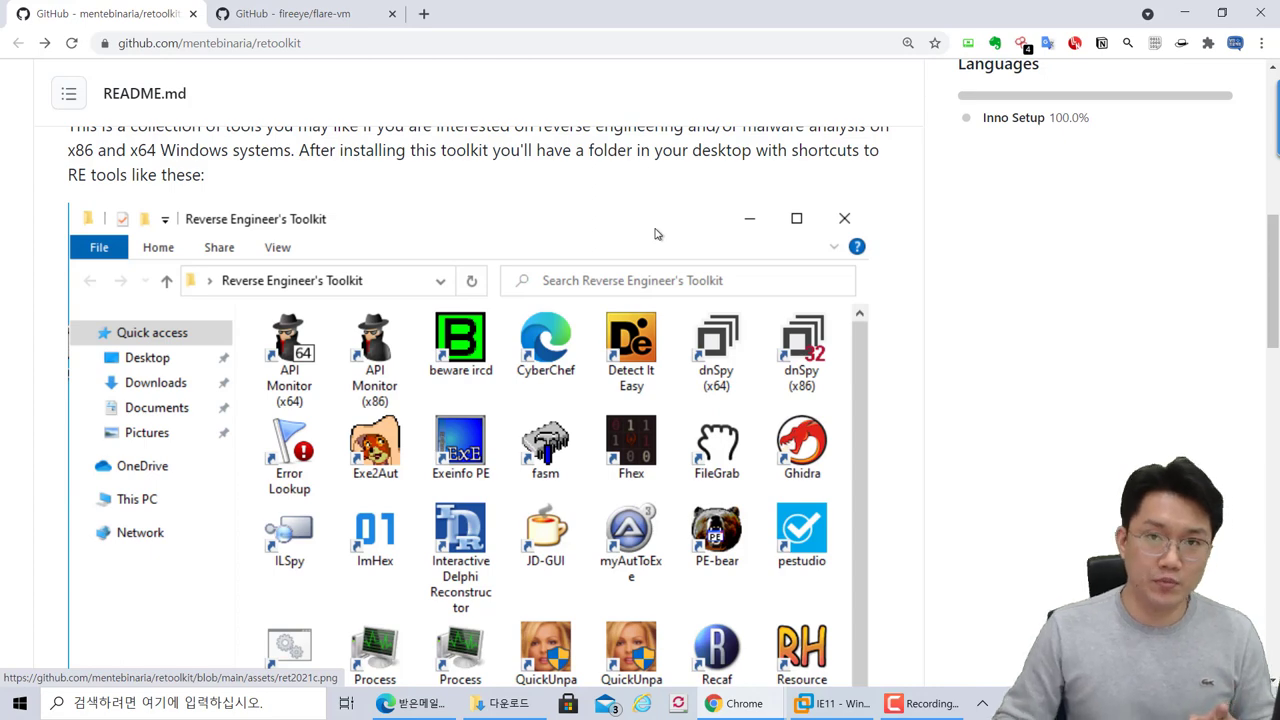
pyautogui.click(318, 20)
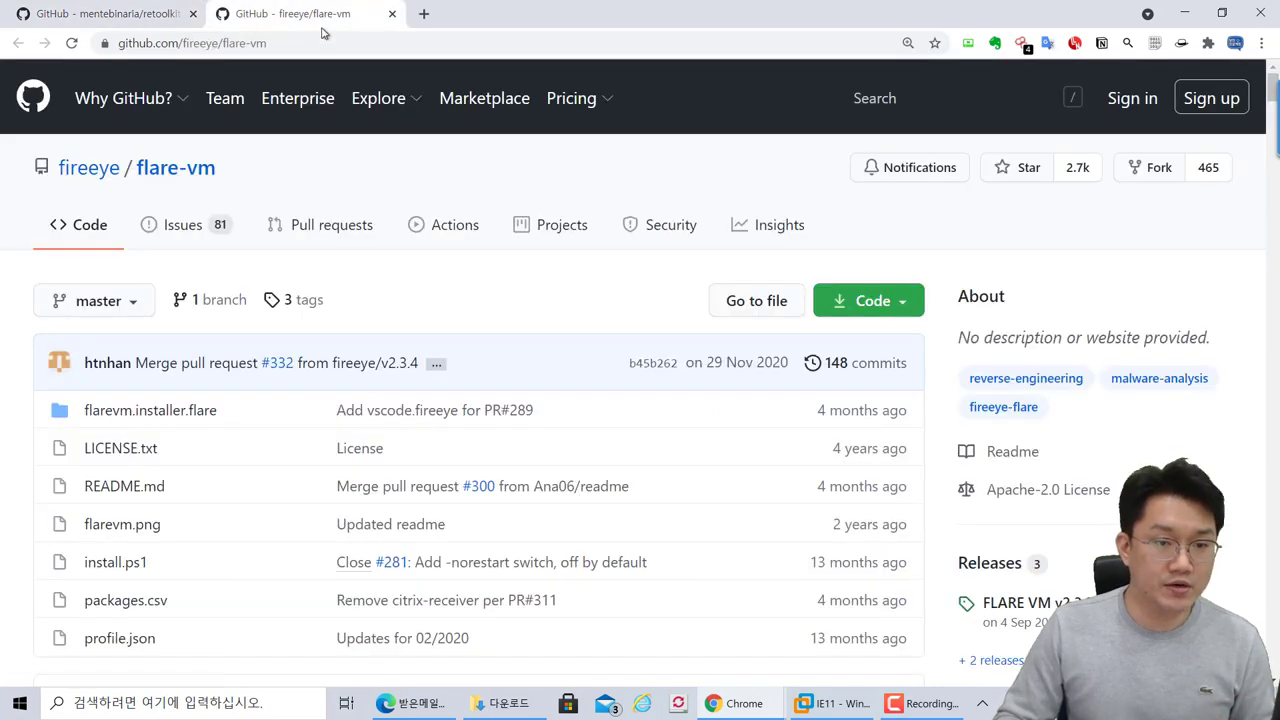
pyautogui.scroll(-3, 338, 212)
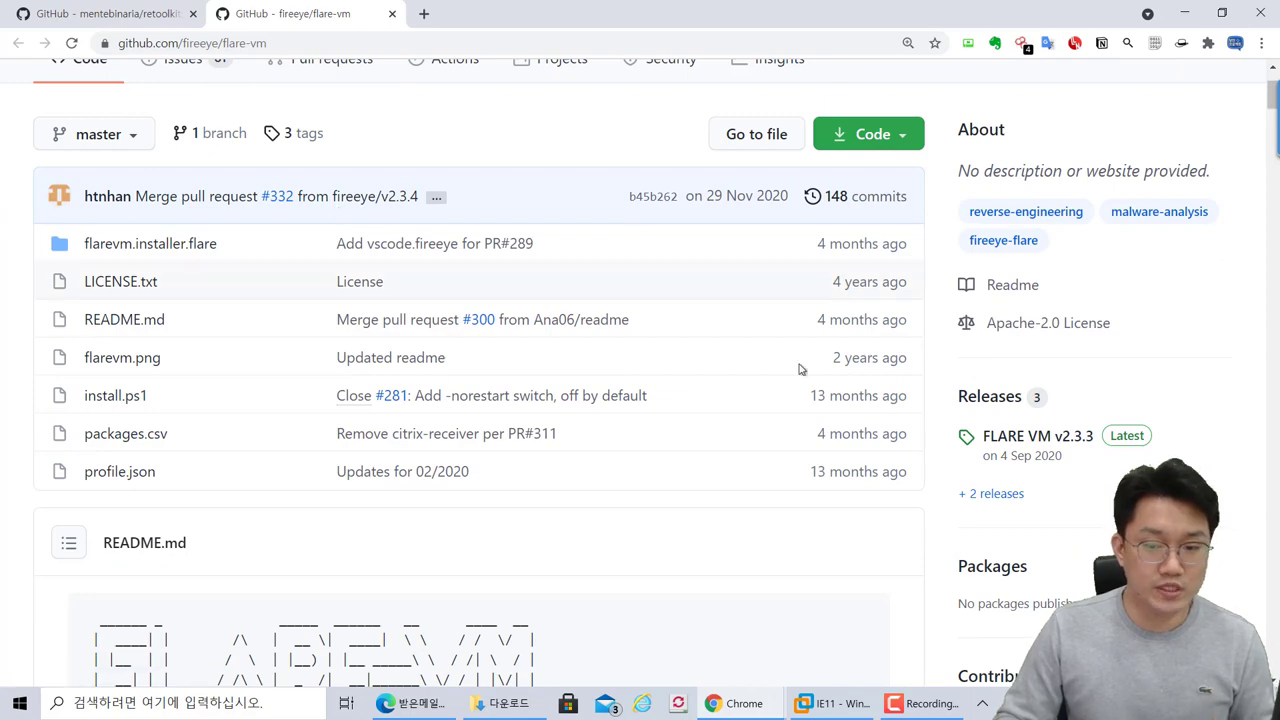
pyautogui.scroll(-5, 609, 323)
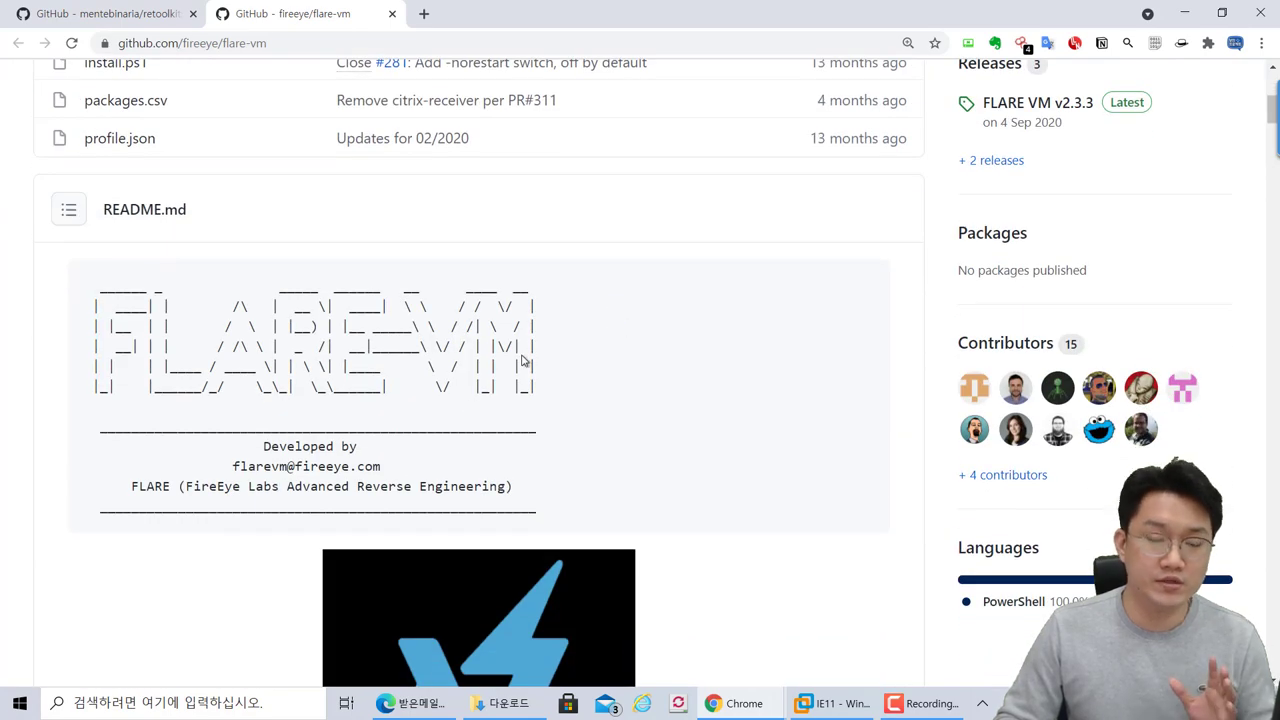
pyautogui.scroll(-5, 521, 360)
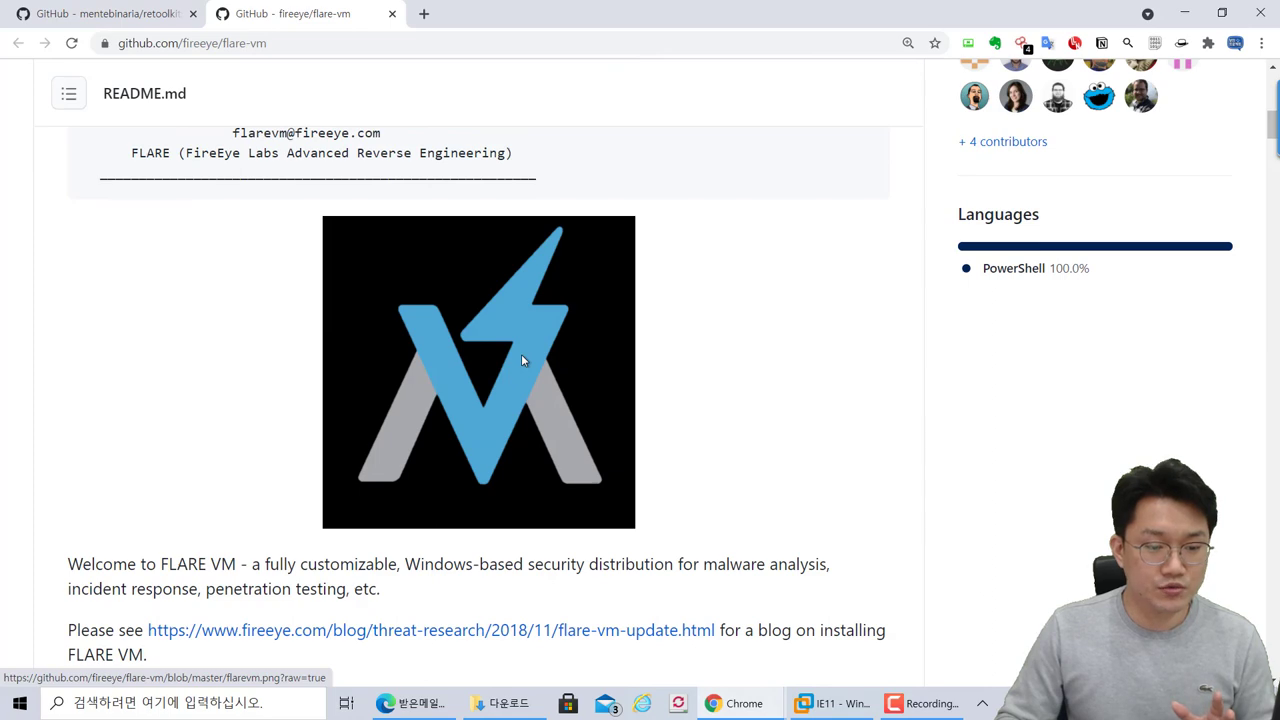
pyautogui.scroll(-5, 521, 360)
pyautogui.scroll(-4, 521, 360)
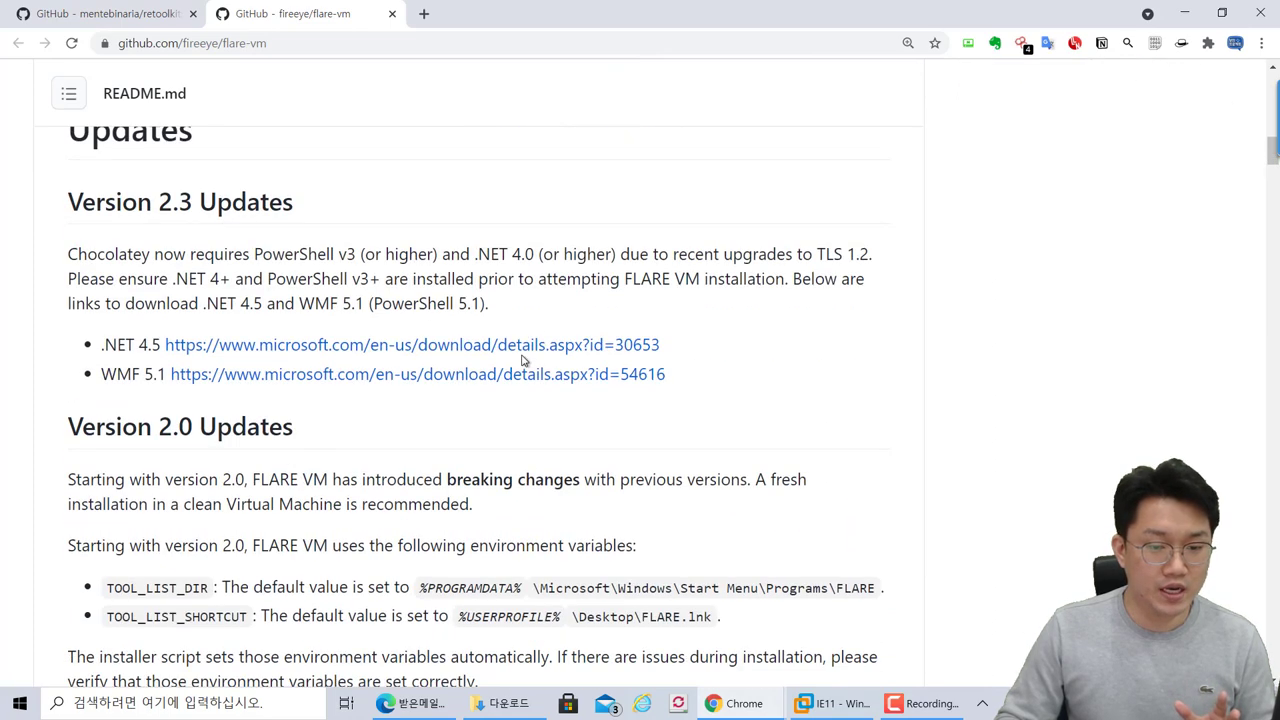
# - Examine FLARE VM's installation instructions, including the Windows and disk storage requirements, through to the section on installing a new package
pyautogui.scroll(-5, 376, 433)
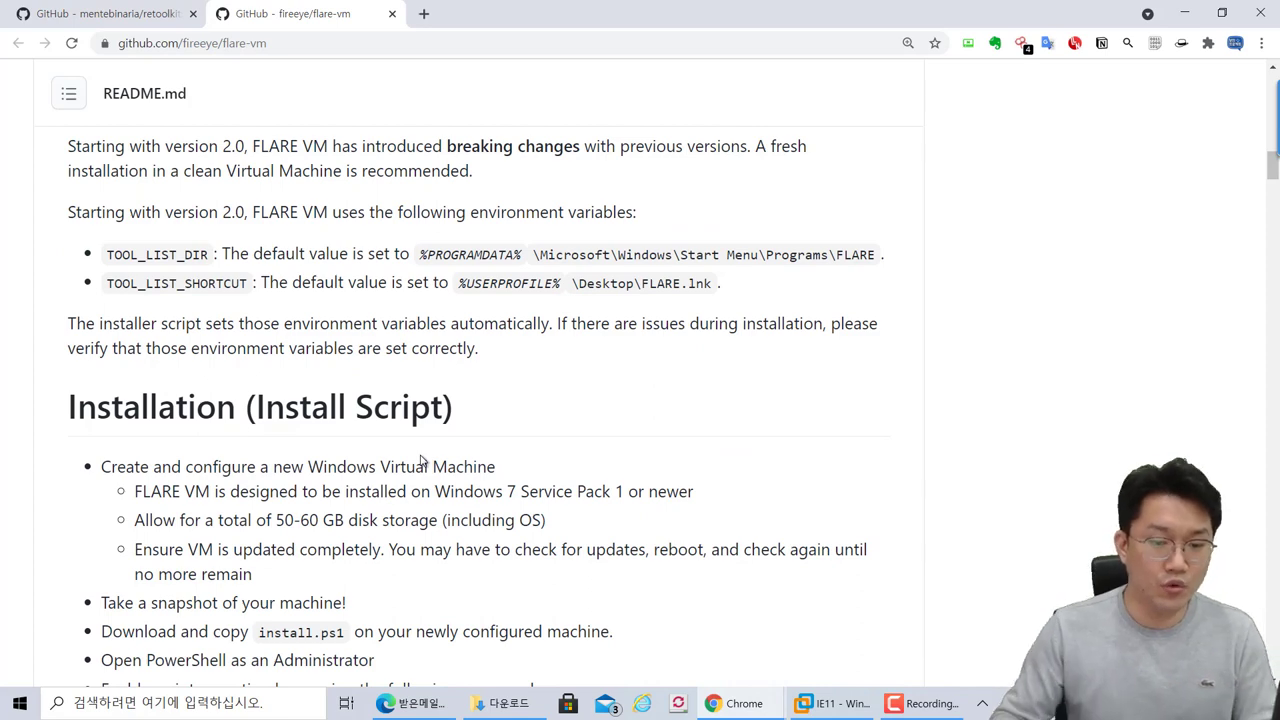
pyautogui.scroll(-3, 420, 460)
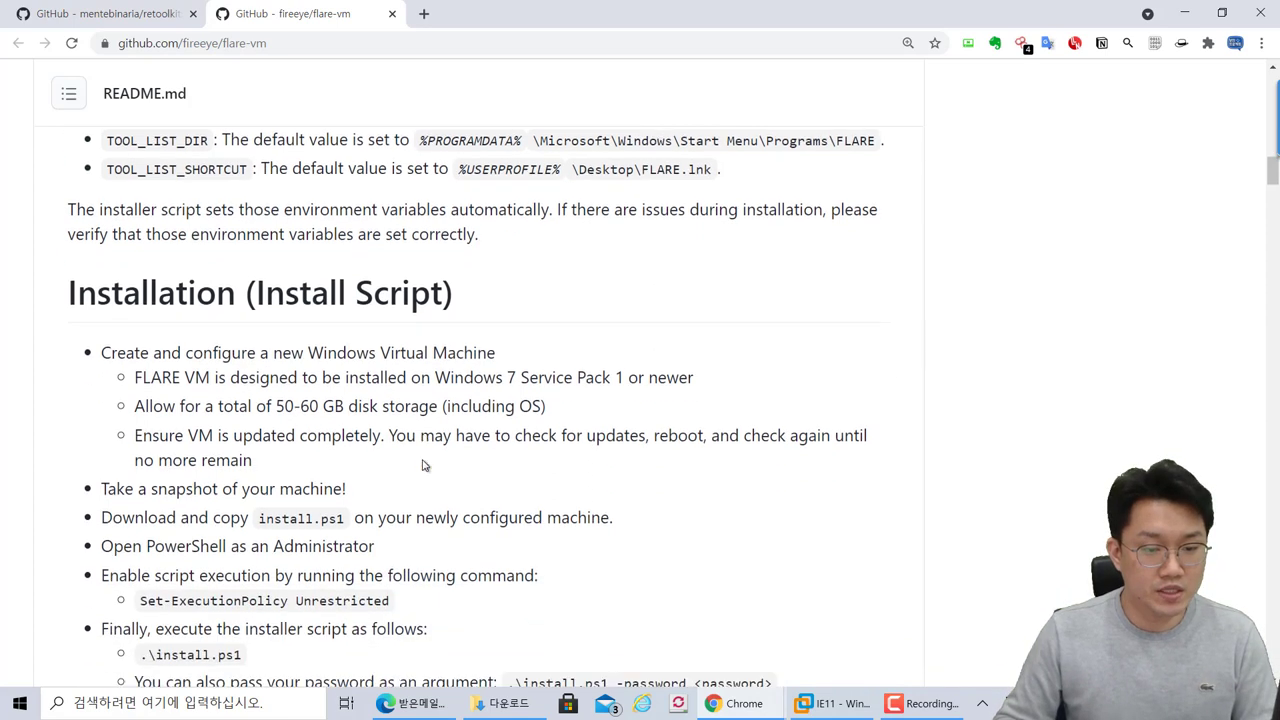
pyautogui.moveTo(133, 345); pyautogui.dragTo(546, 376)
pyautogui.press('Escape')
pyautogui.scroll(-1, 410, 420)
pyautogui.scroll(-10, 418, 373)
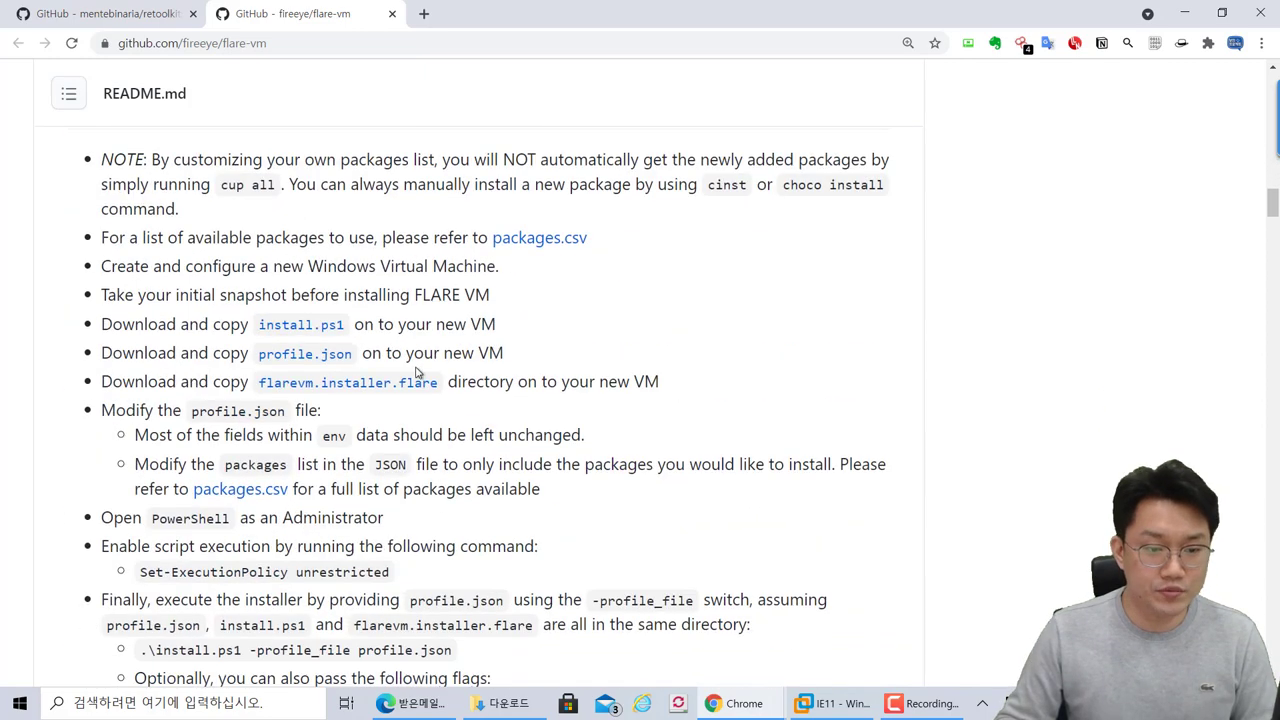
pyautogui.scroll(-10, 418, 373)
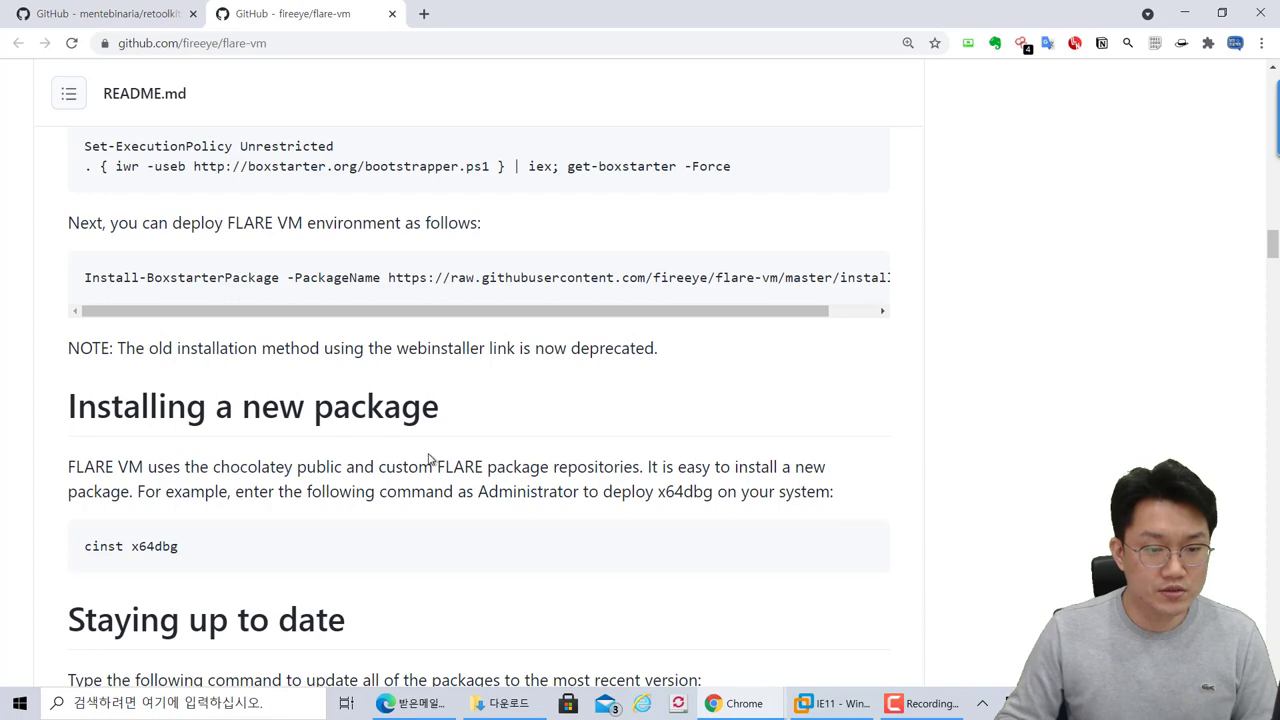
# - Look through FLARE VM's installed tools list in the README, from Developer Tools and Disassemblers to Utilities, and back over the PE tools
pyautogui.scroll(-15, 429, 459)
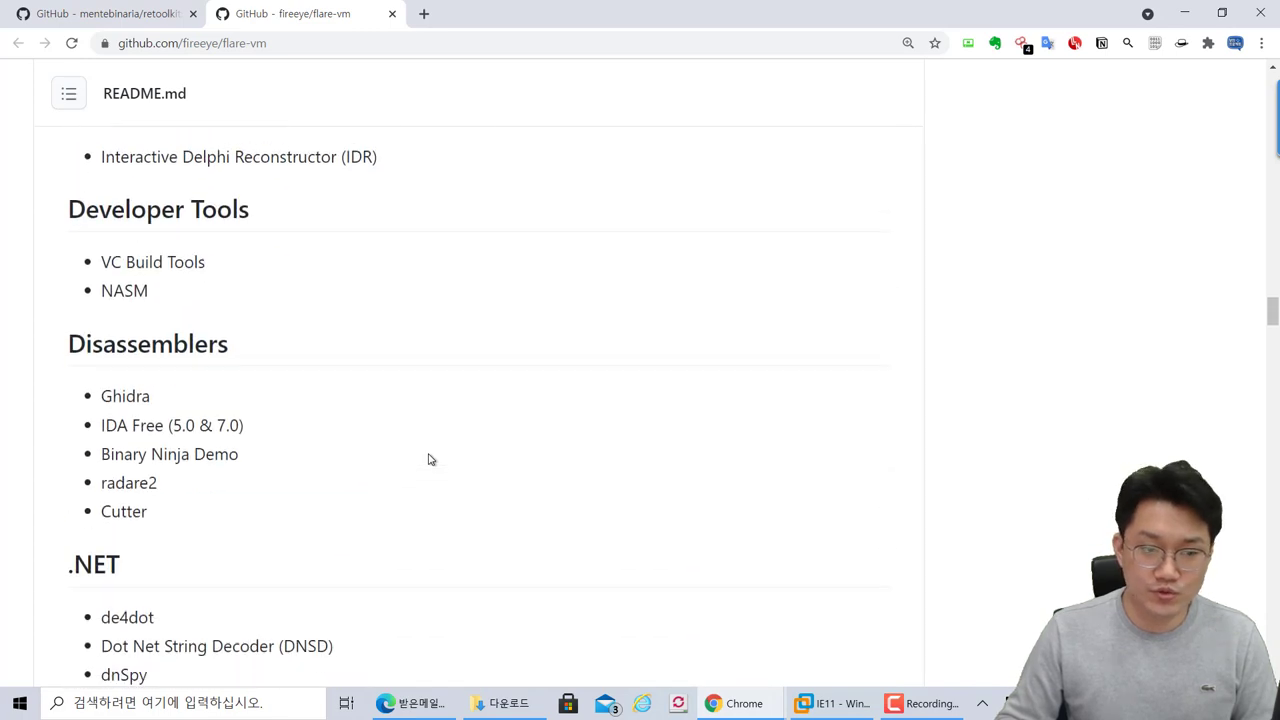
pyautogui.scroll(-7, 429, 459)
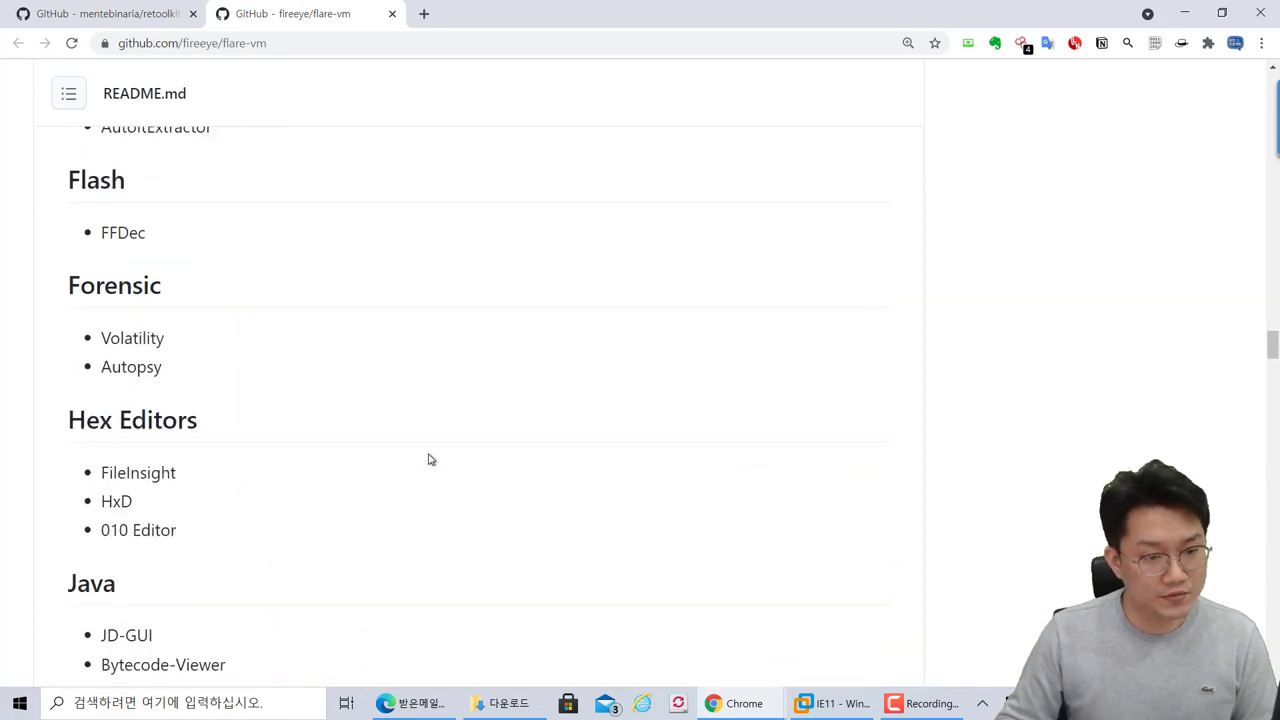
pyautogui.scroll(-7, 429, 459)
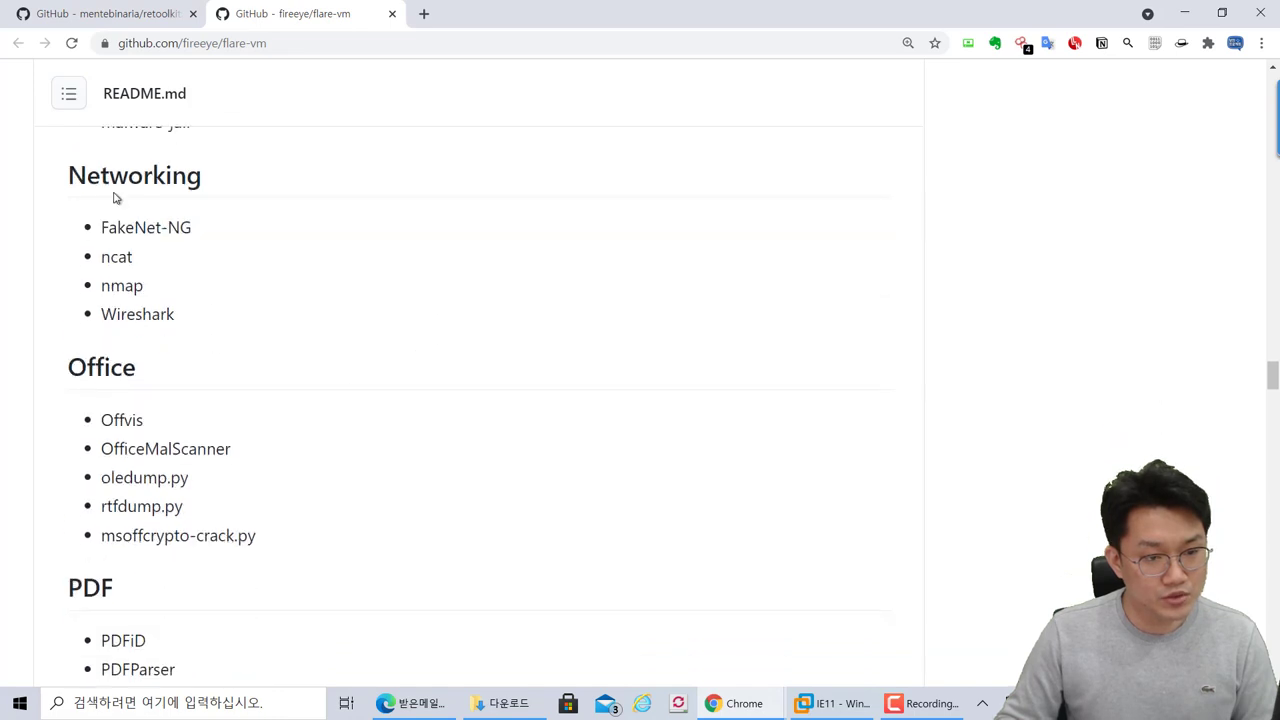
pyautogui.scroll(-8, 140, 437)
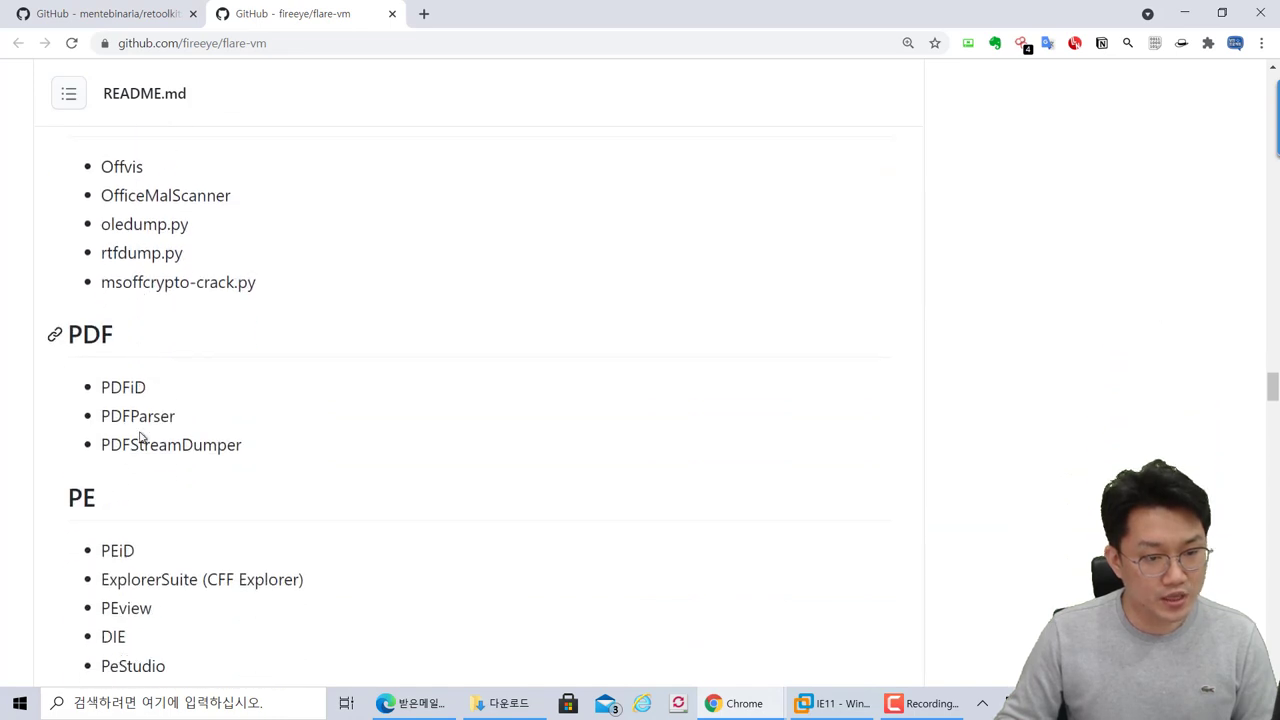
pyautogui.scroll(-3, 140, 437)
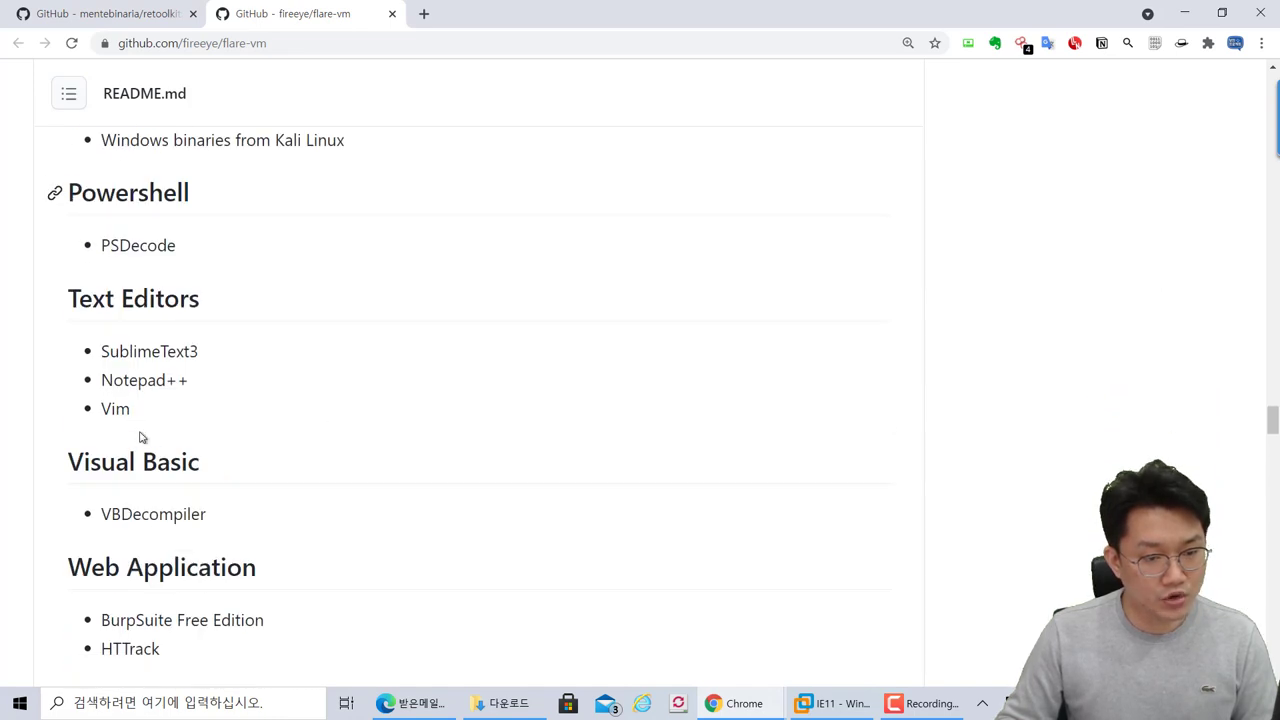
pyautogui.scroll(-2, 140, 437)
pyautogui.scroll(-3, 140, 437)
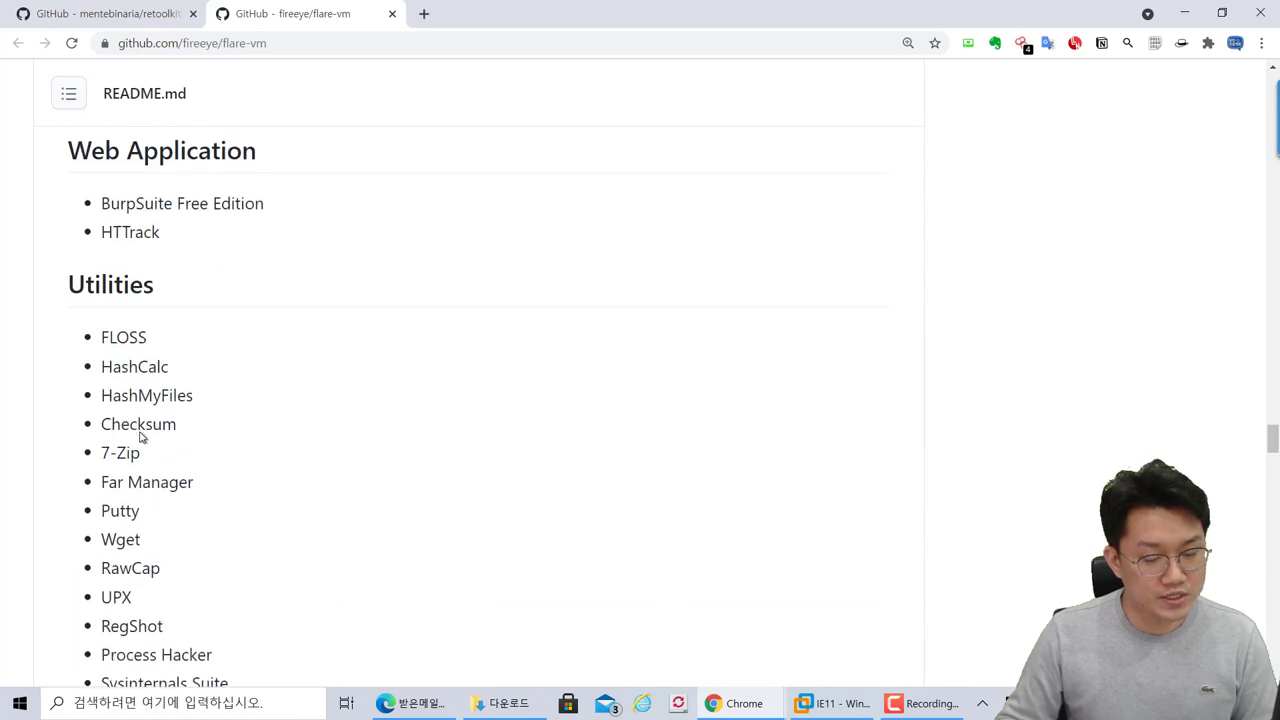
pyautogui.scroll(-1, 141, 436)
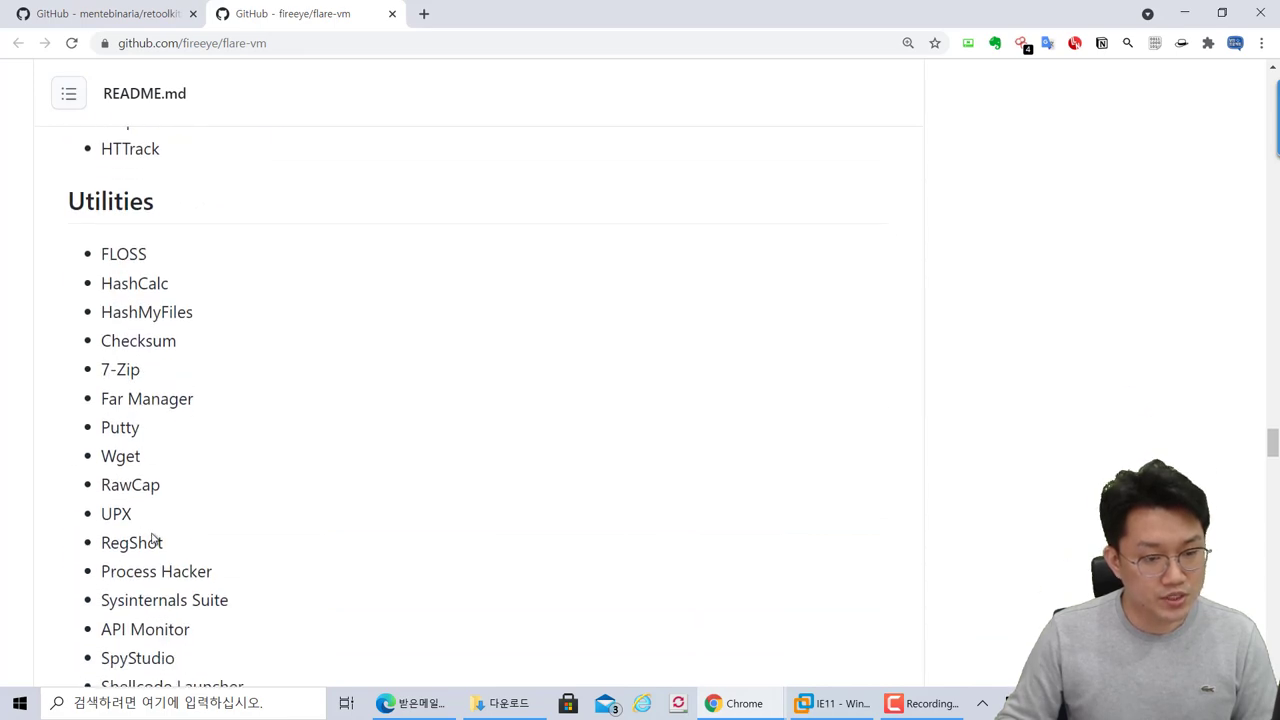
pyautogui.scroll(-5, 152, 540)
pyautogui.scroll(17, 154, 537)
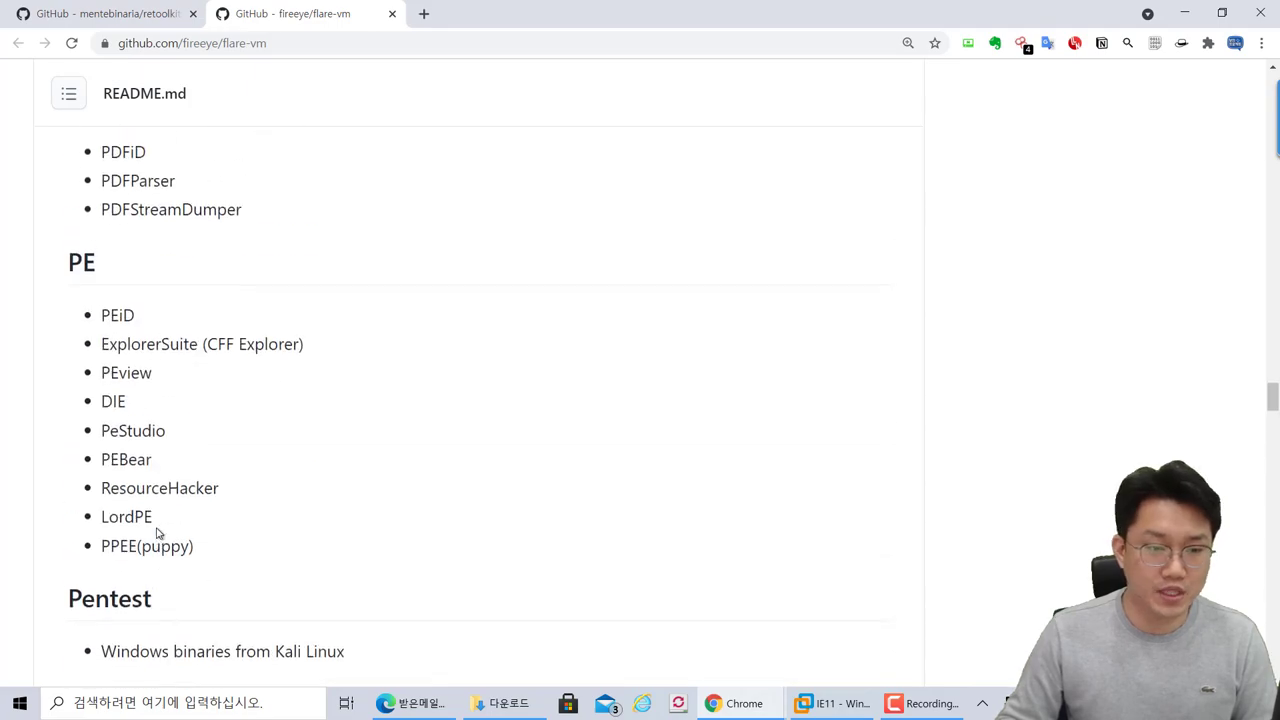
pyautogui.scroll(6, 157, 534)
# - Return to the beginning of the flare-vm page and re-read the installation section, highlighting the disk storage requirement
pyautogui.moveTo(1273, 381); pyautogui.dragTo(1275, 90)
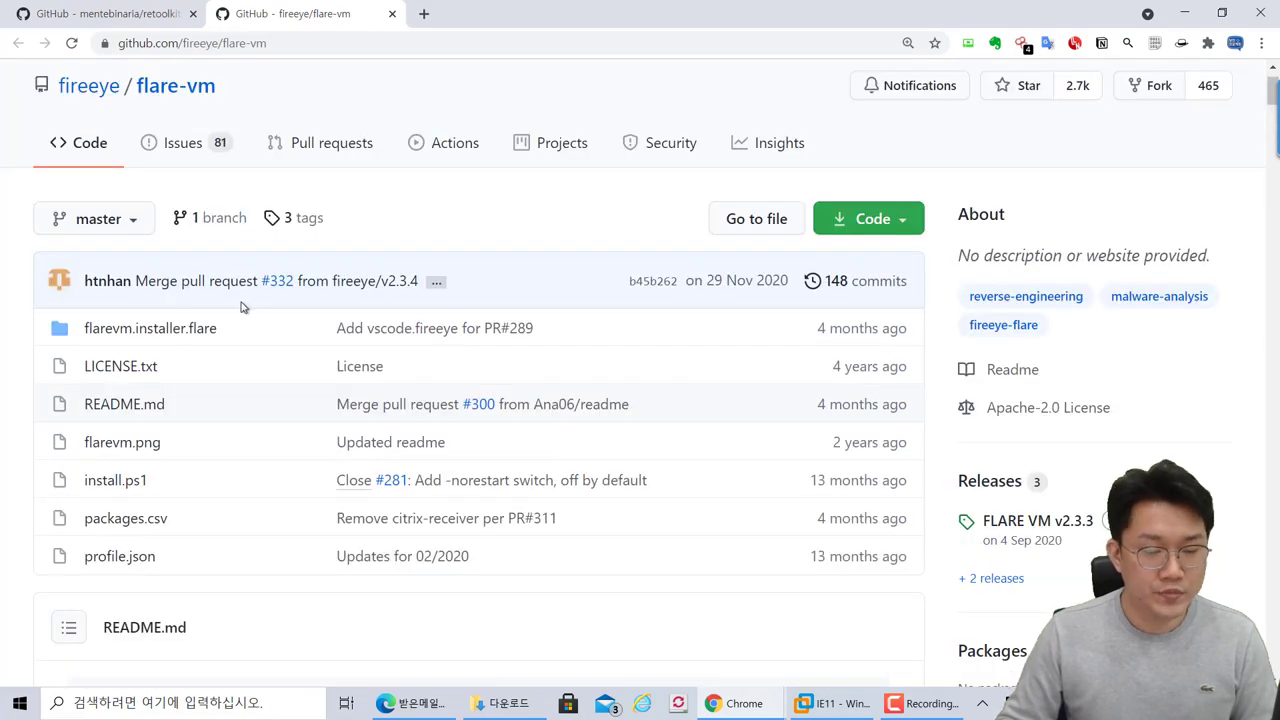
pyautogui.scroll(-2, 243, 306)
pyautogui.scroll(-7, 277, 323)
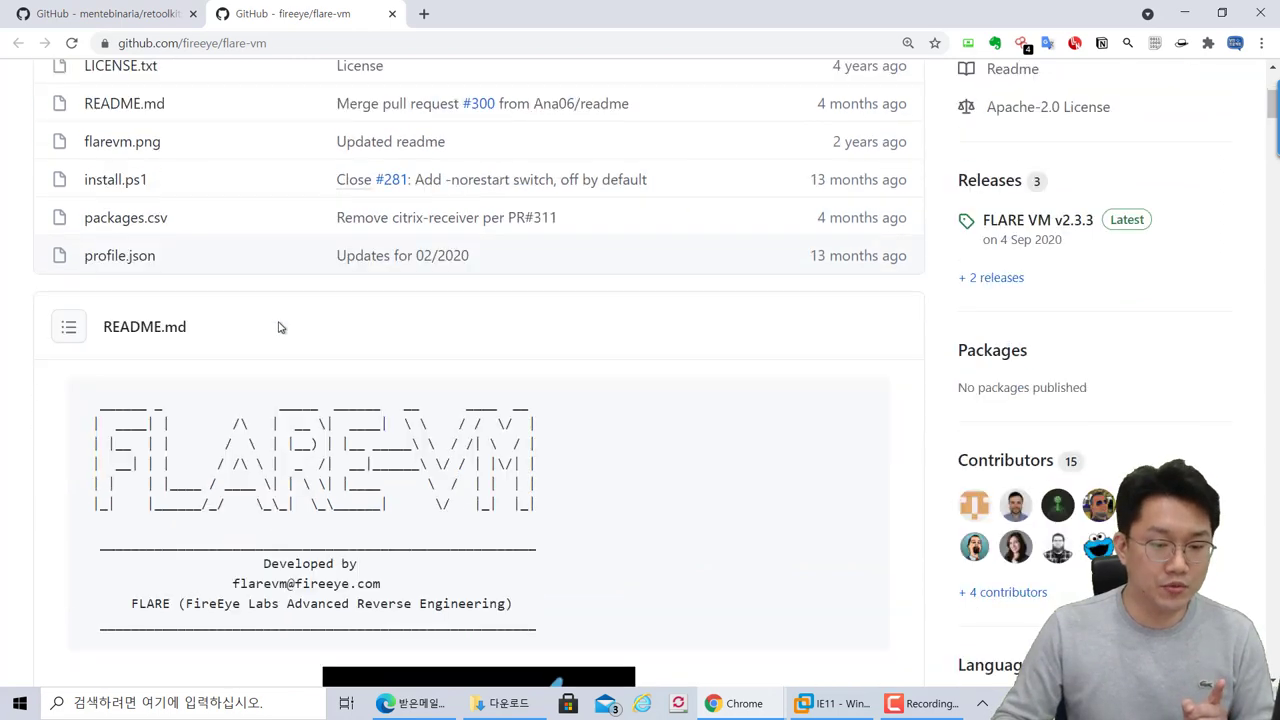
pyautogui.scroll(-6, 295, 394)
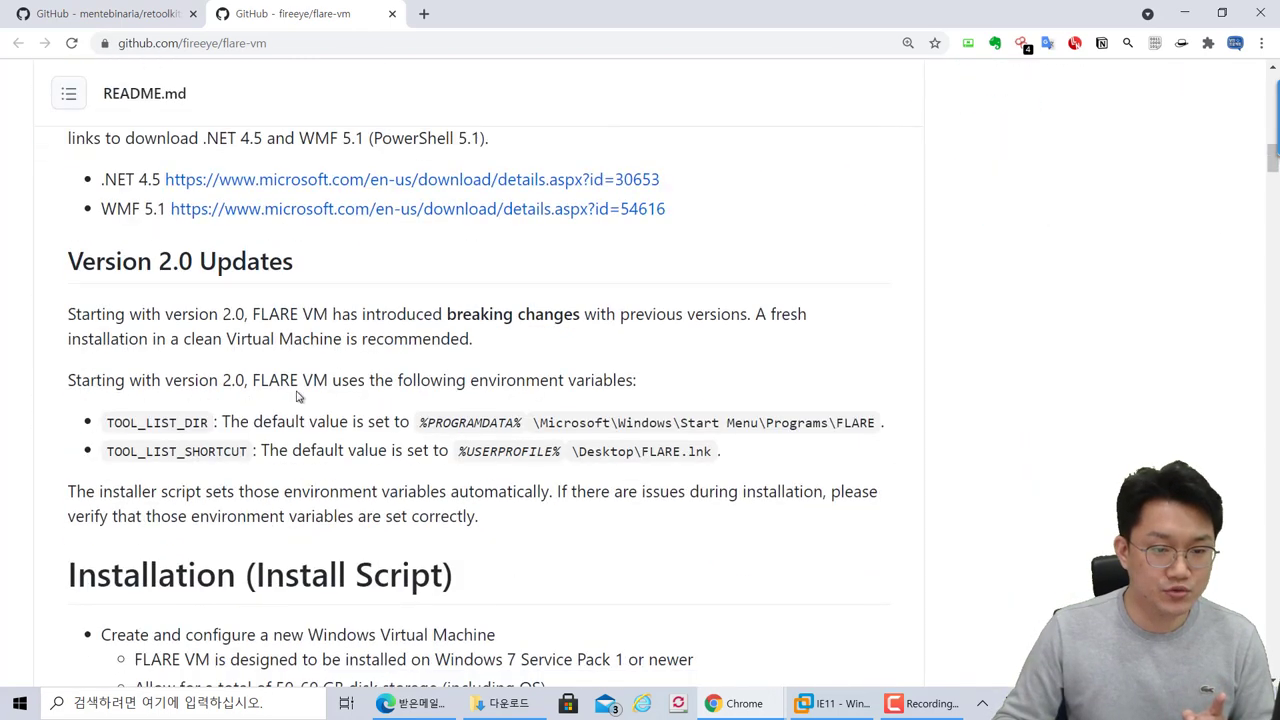
pyautogui.scroll(-2, 222, 420)
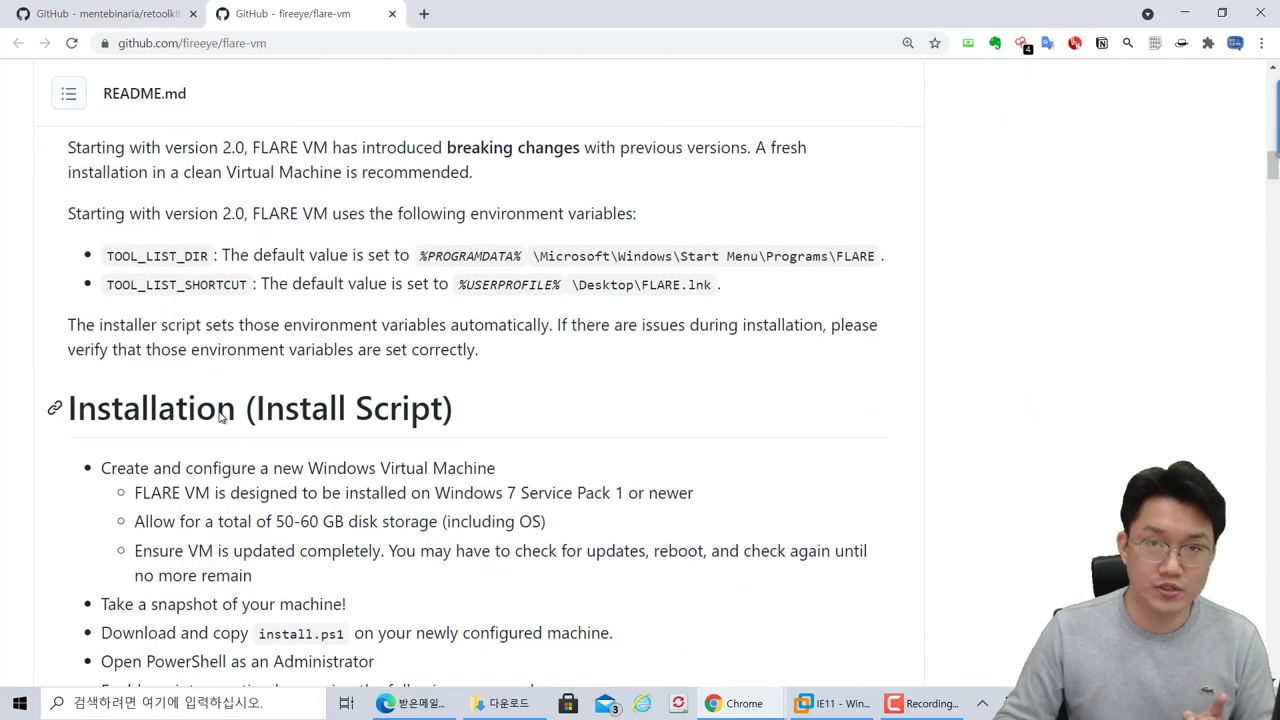
pyautogui.scroll(-2, 222, 417)
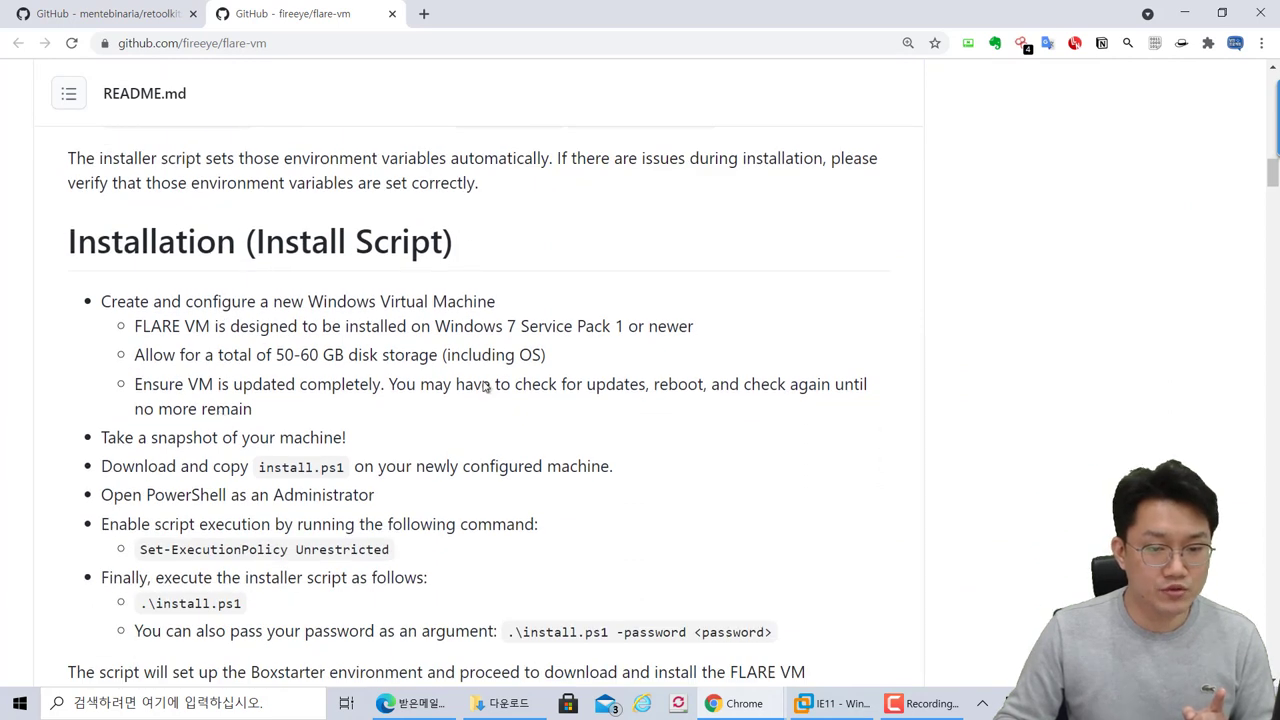
pyautogui.moveTo(558, 359); pyautogui.dragTo(133, 356)
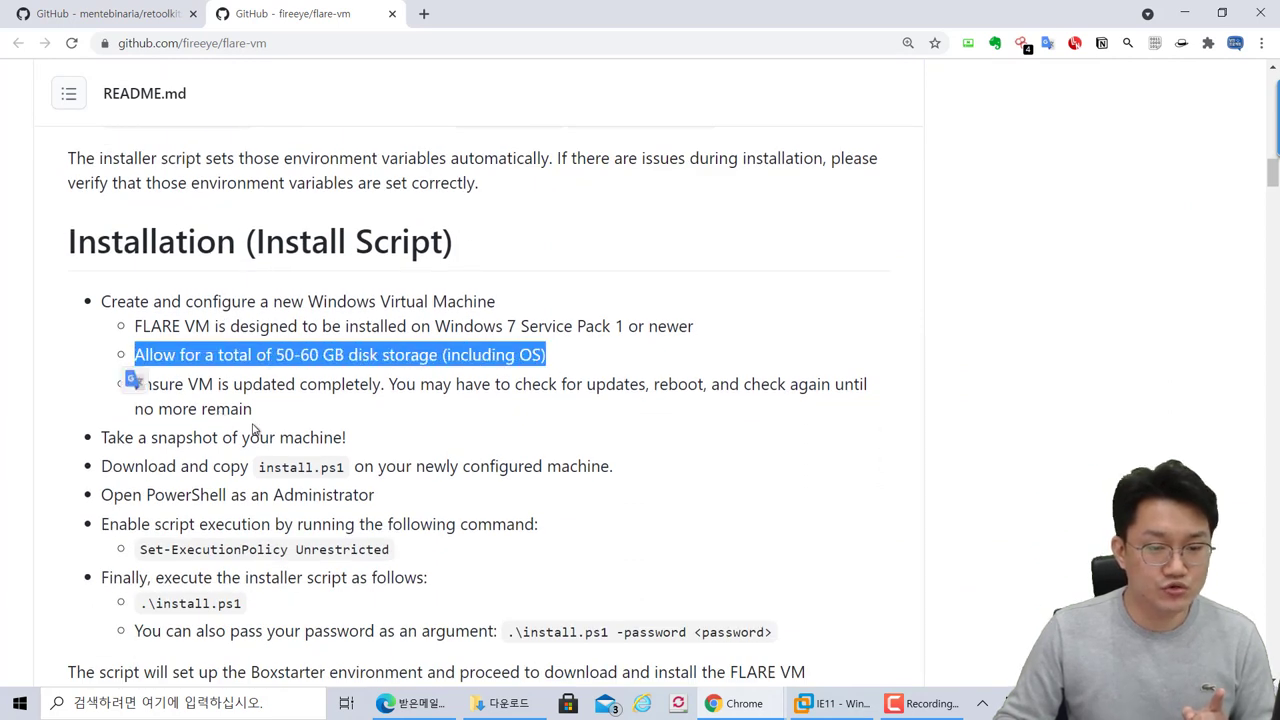
pyautogui.click(361, 413)
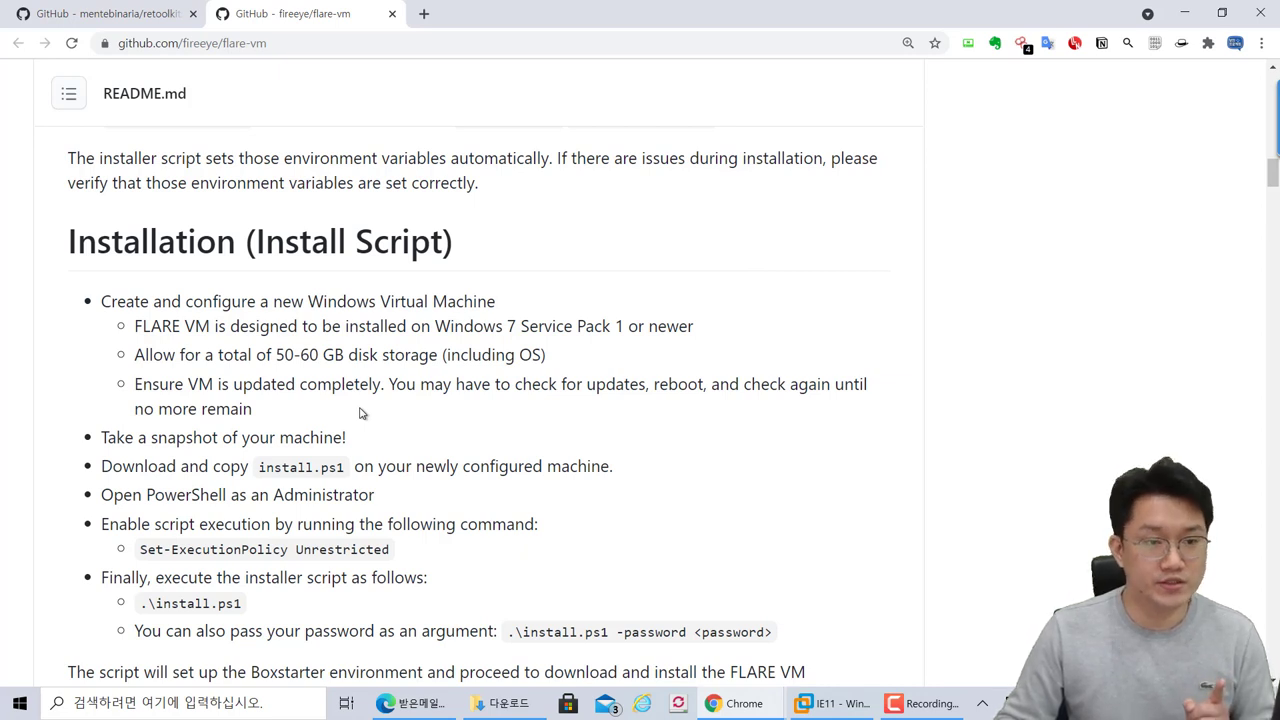
# - Return to the retoolkit repository and view the complete README image of its tool shortcuts for comparison
pyautogui.click(107, 9)
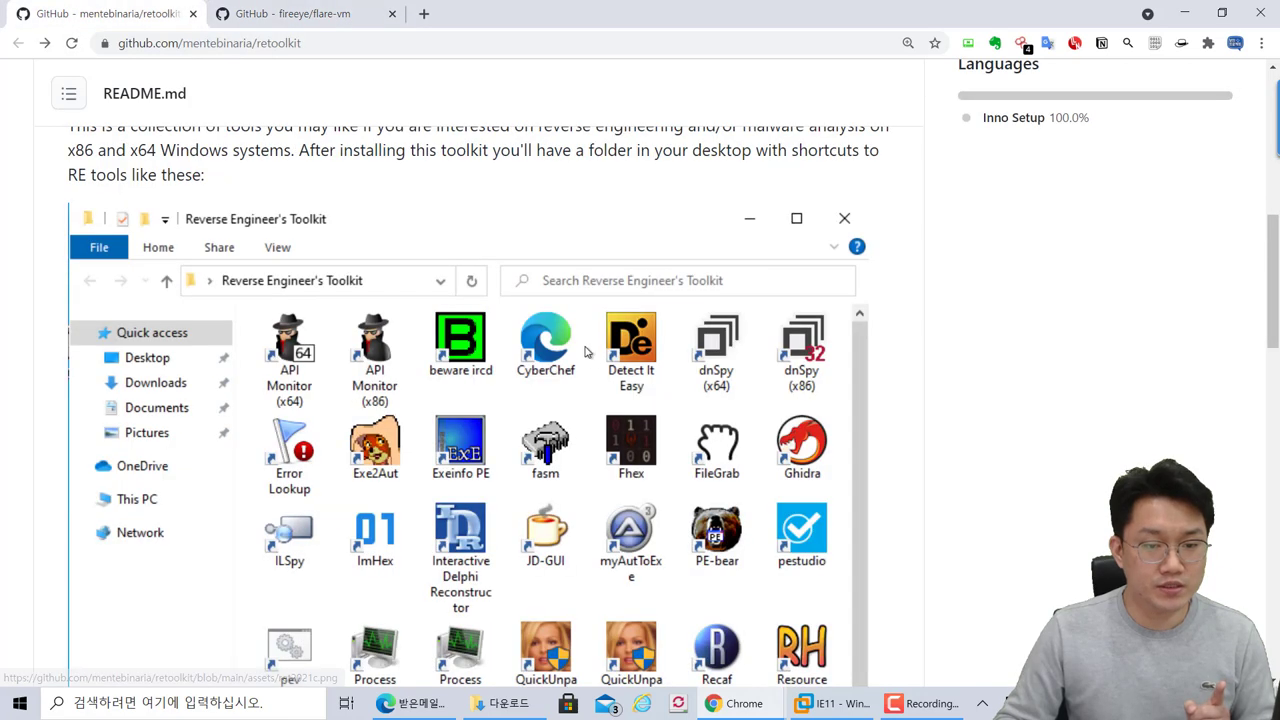
pyautogui.scroll(-2, 509, 357)
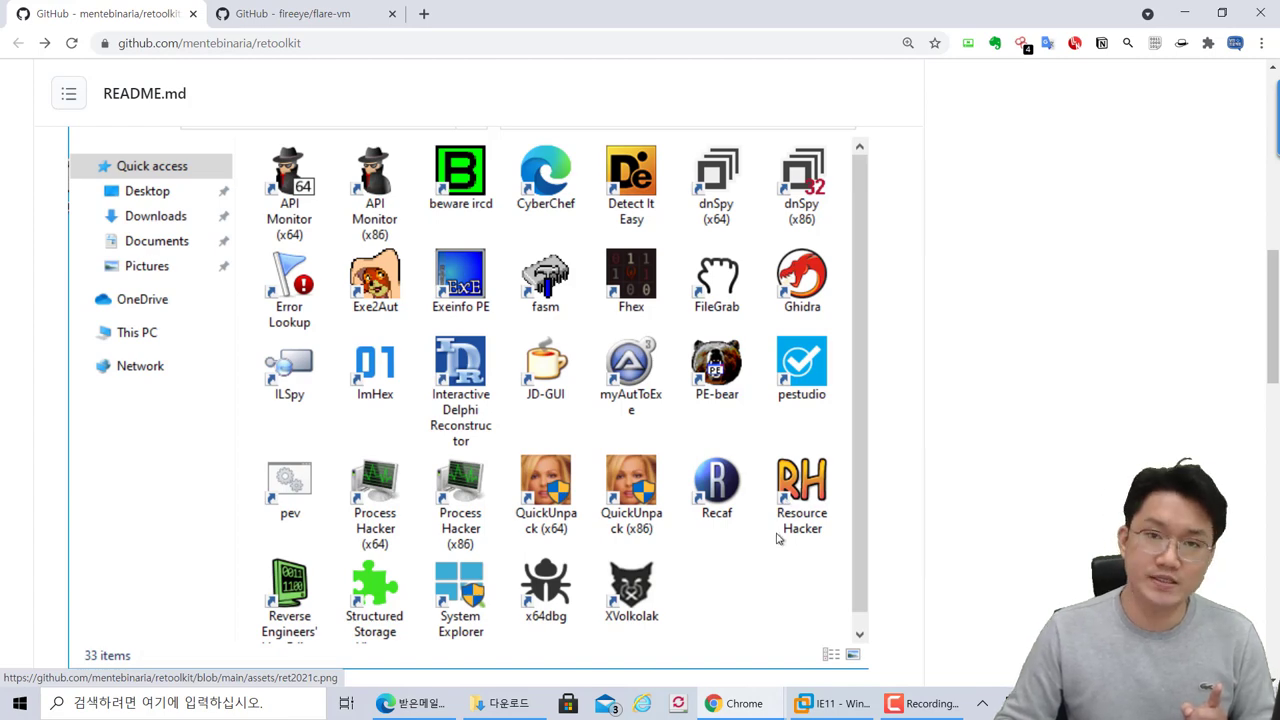
# - Switch to the IE11 - Win7 virtual machine, reposition the setup window and finish the Reverse Engineer's Toolkit 2021c installation
pyautogui.click(832, 703)
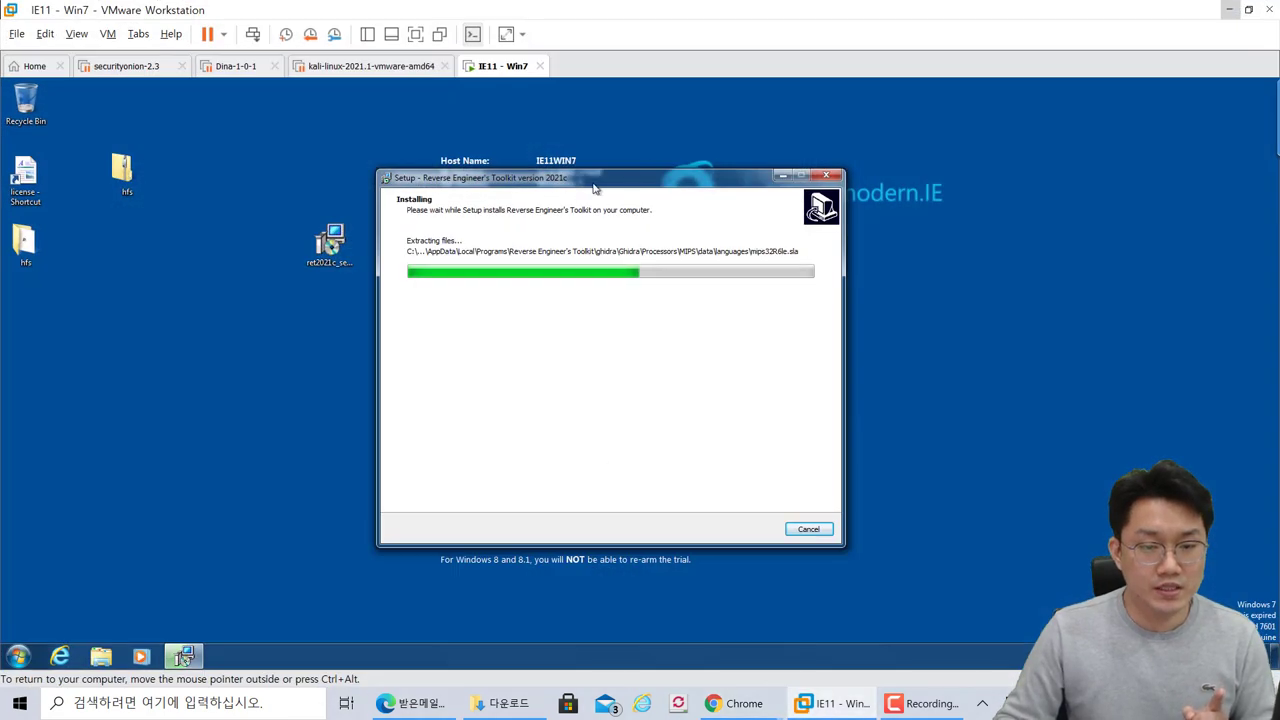
pyautogui.moveTo(594, 187); pyautogui.dragTo(514, 182)
pyautogui.moveTo(618, 175); pyautogui.dragTo(540, 172)
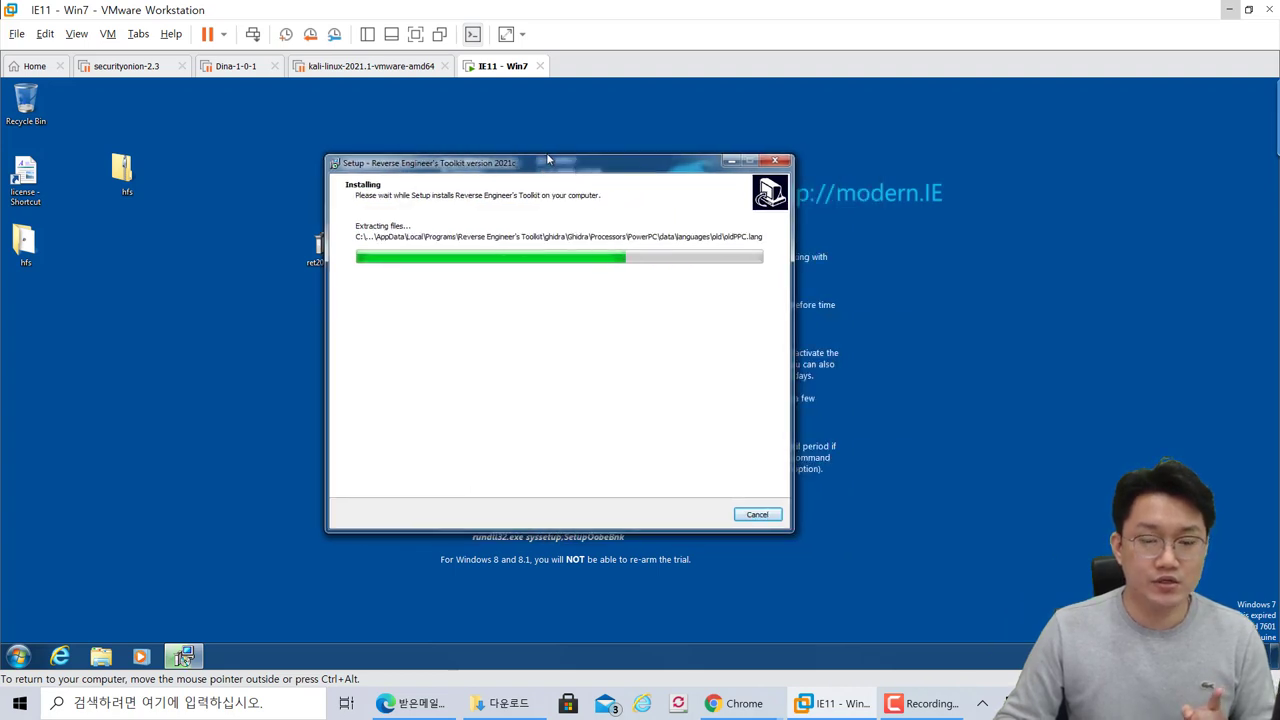
pyautogui.moveTo(540, 172); pyautogui.dragTo(482, 180)
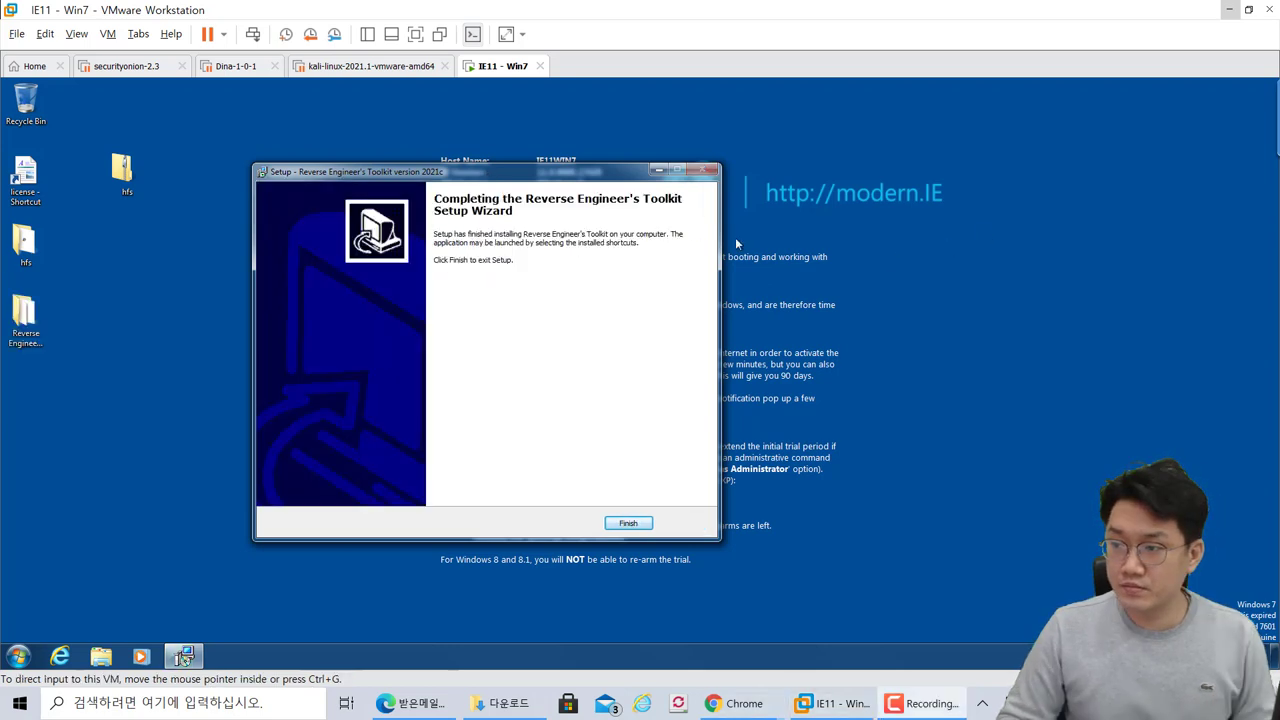
pyautogui.click(505, 306)
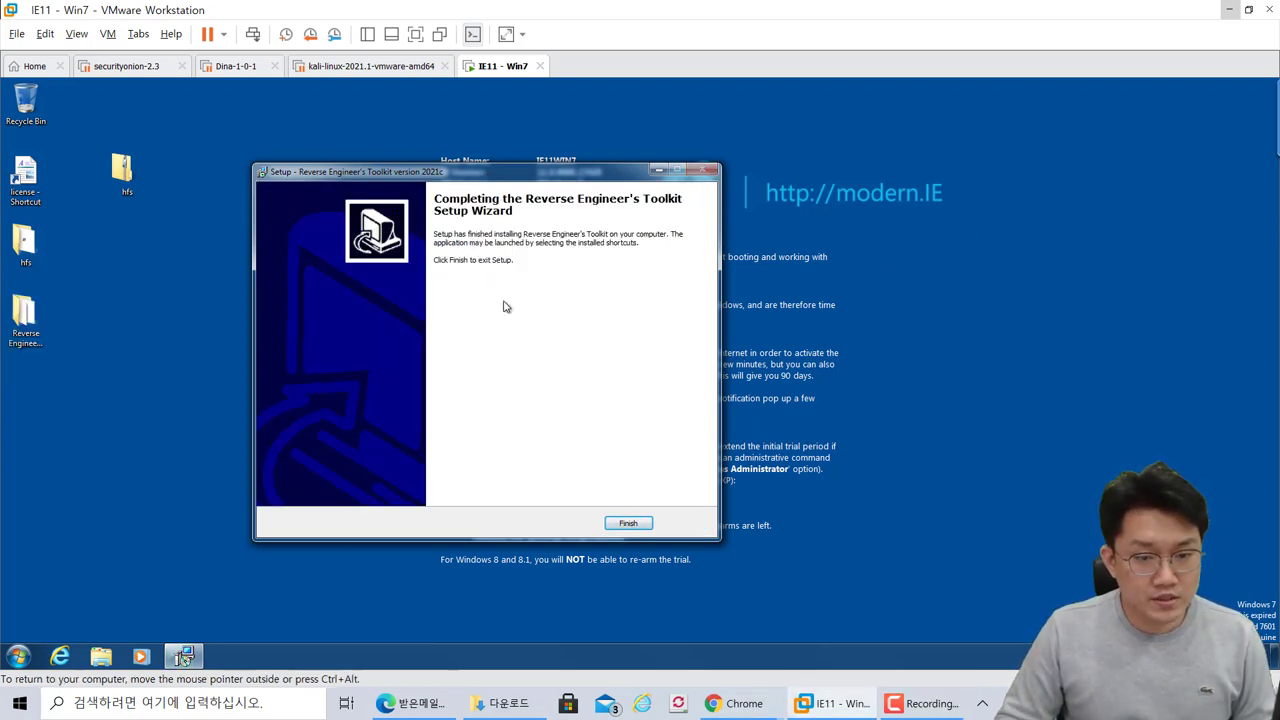
pyautogui.click(628, 524)
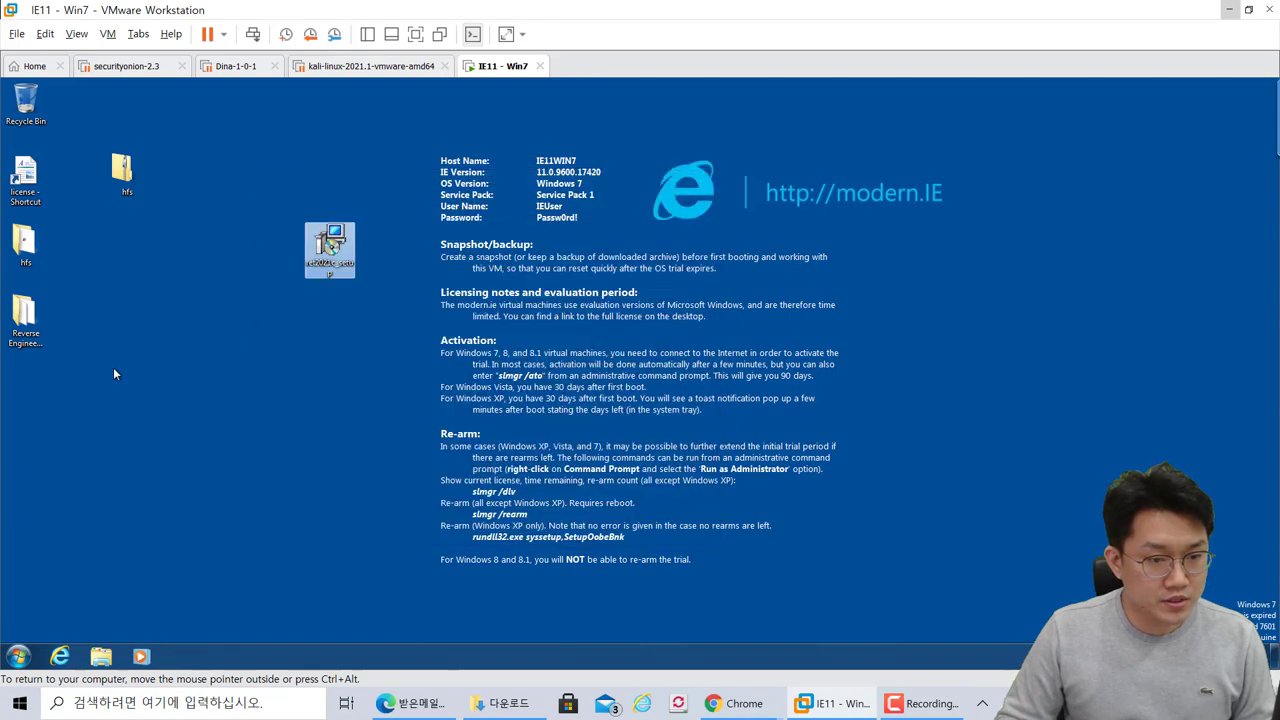
# - Open the Reverse Engineer's Toolkit folder from the virtual machine's desktop and enlarge its window to fit the shortcuts
pyautogui.click(28, 315)
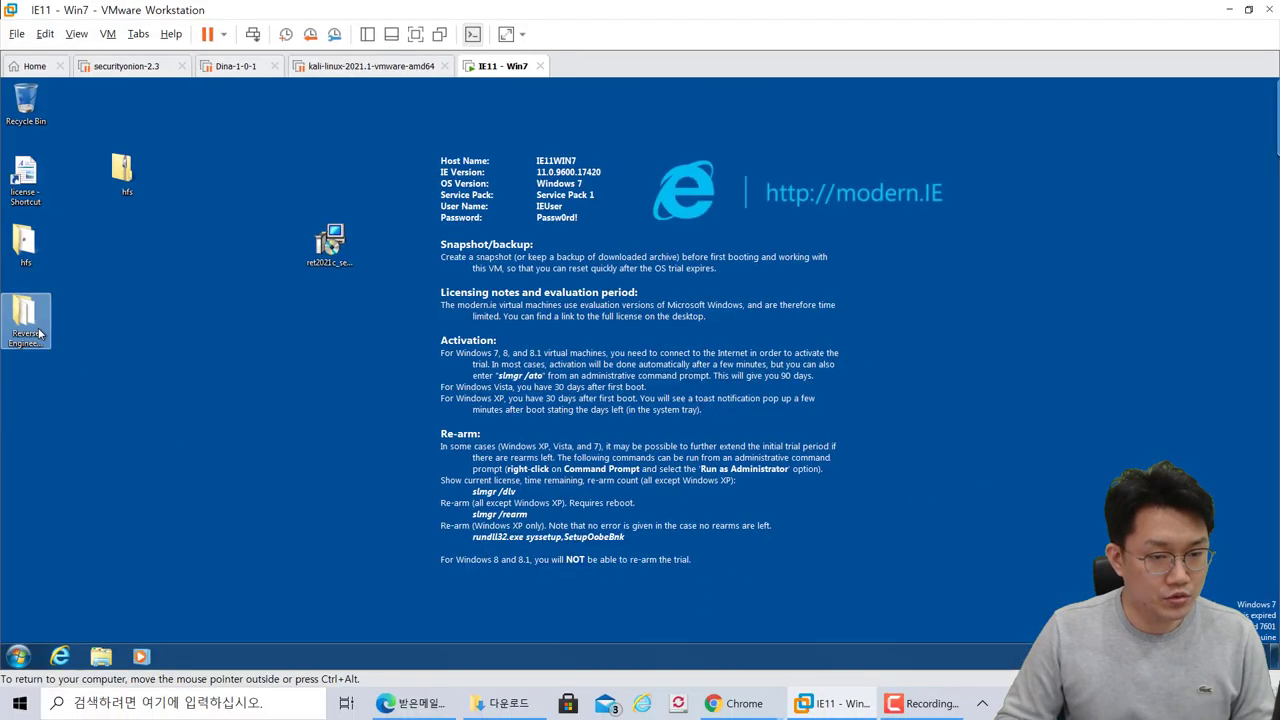
pyautogui.doubleClick(28, 320)
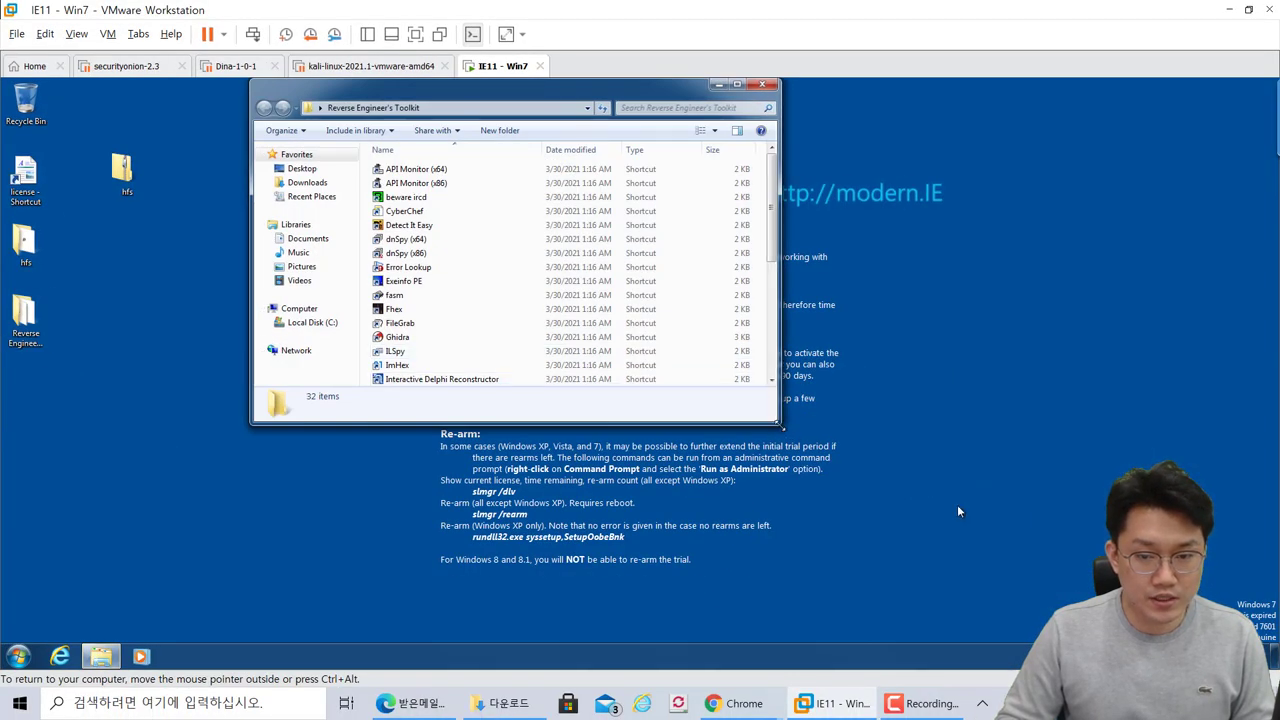
pyautogui.moveTo(780, 425); pyautogui.dragTo(1072, 610)
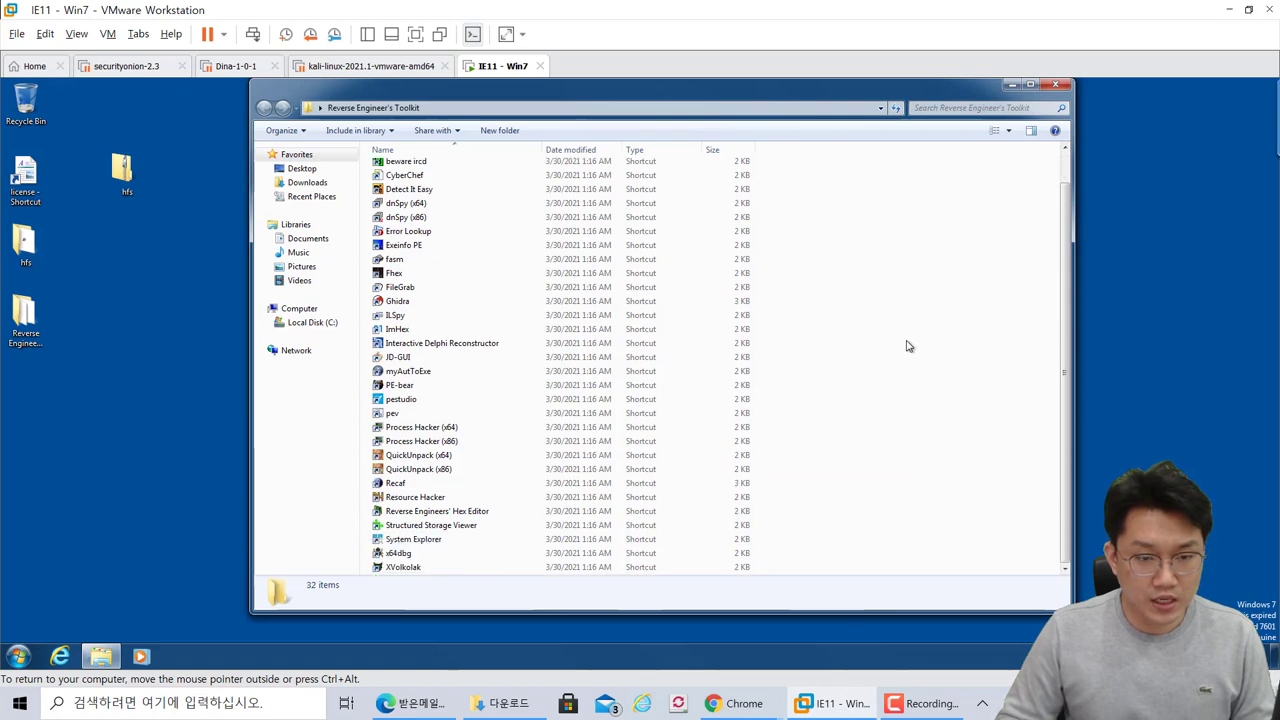
# - Display the toolkit folder's shortcuts as large icons and move the folder window clear of the desktop's far edge
pyautogui.keyDown('ctrl'); pyautogui.scroll(5, 908, 346); pyautogui.keyUp('ctrl')
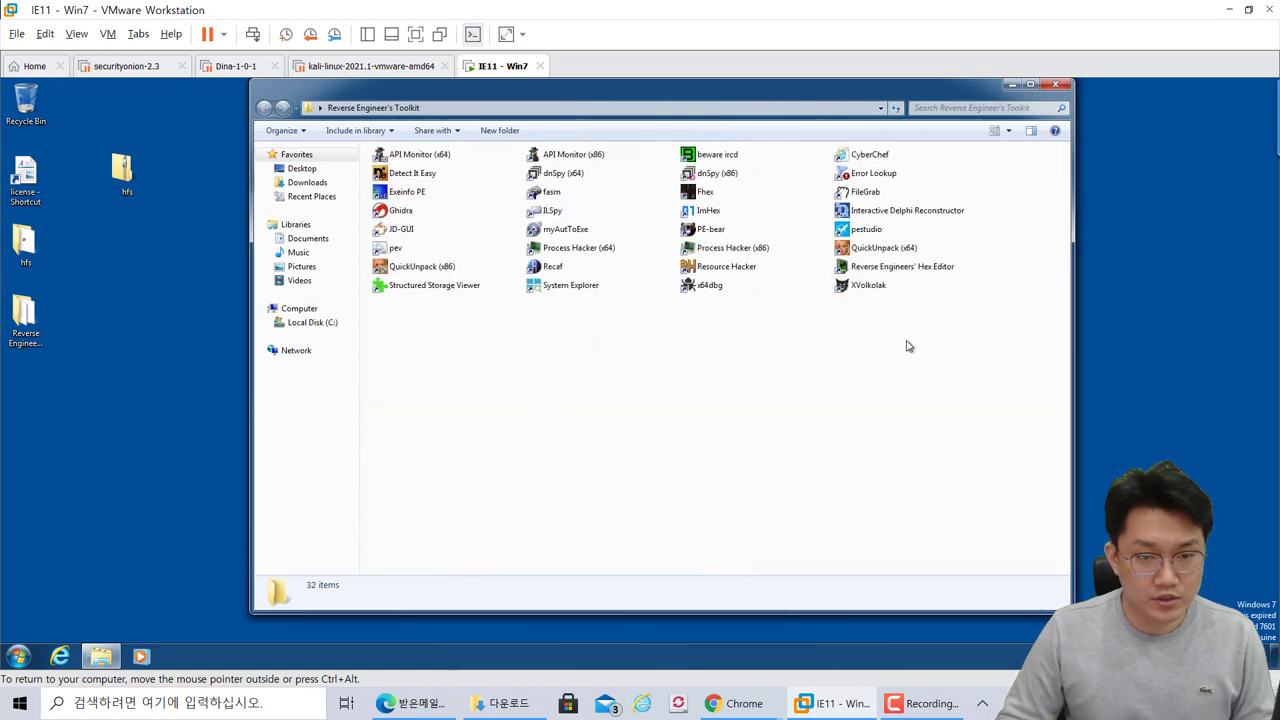
pyautogui.keyDown('ctrl'); pyautogui.scroll(4, 908, 346); pyautogui.keyUp('ctrl')
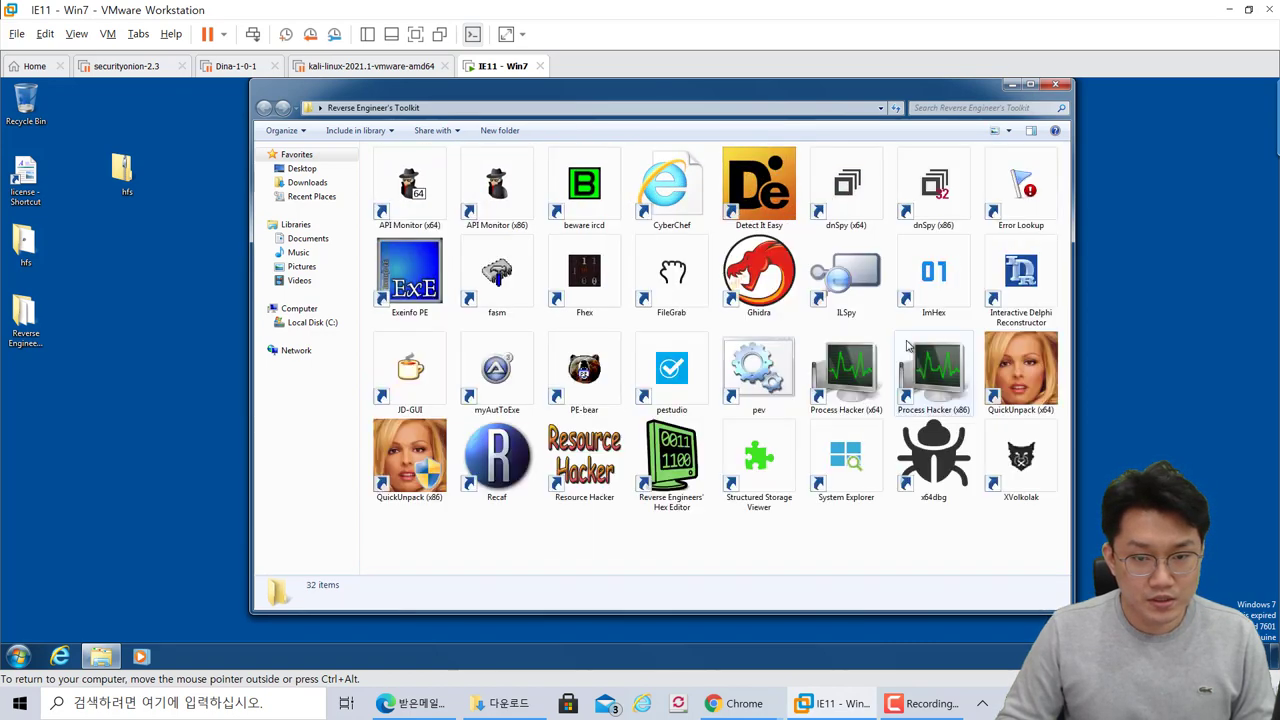
pyautogui.keyDown('ctrl'); pyautogui.scroll(-2, 908, 346); pyautogui.keyUp('ctrl')
pyautogui.keyDown('ctrl'); pyautogui.scroll(1, 908, 346); pyautogui.keyUp('ctrl')
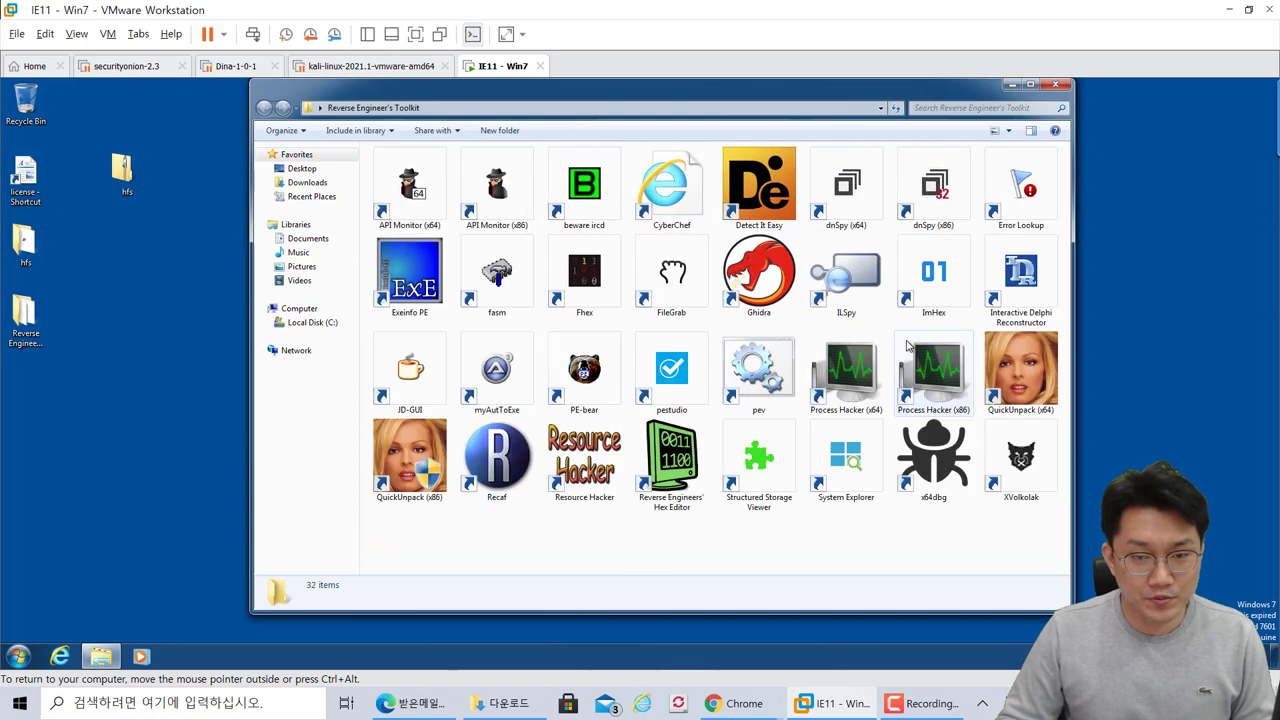
pyautogui.moveTo(675, 94); pyautogui.dragTo(544, 120)
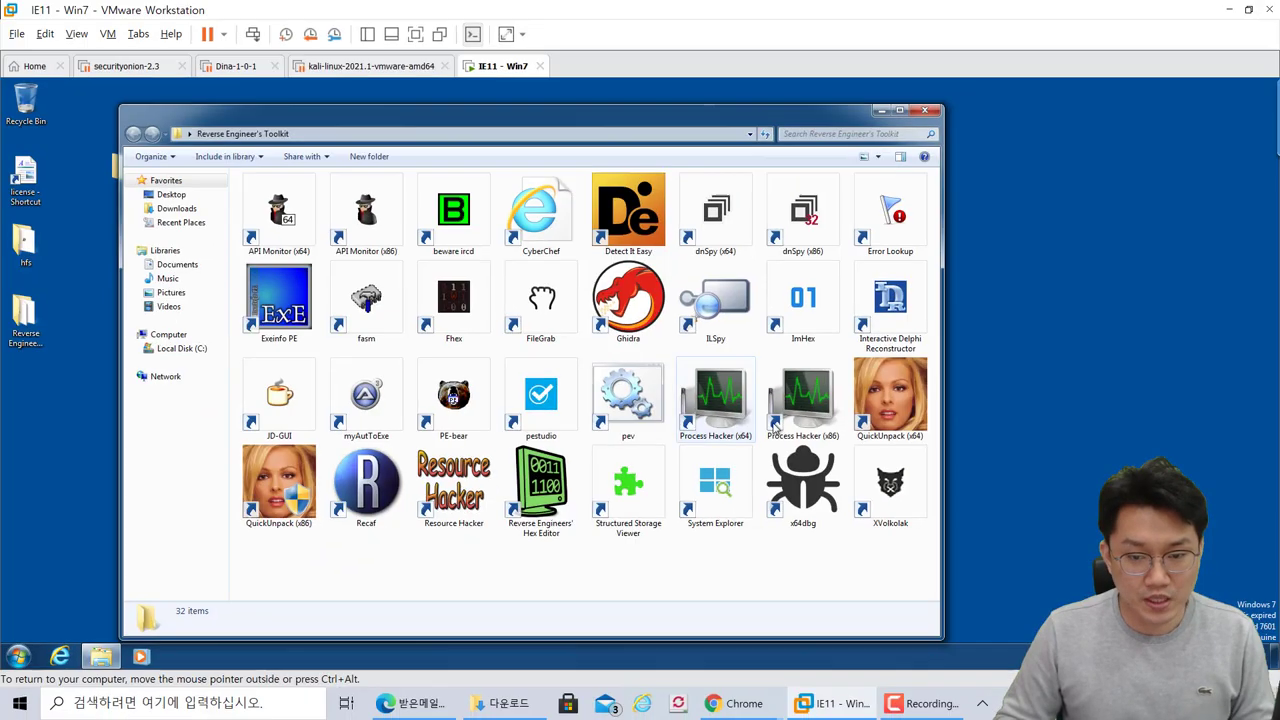
# - Launch Process Hacker (x86) from the toolkit folder, look at its process list and close it
pyautogui.click(1009, 390)
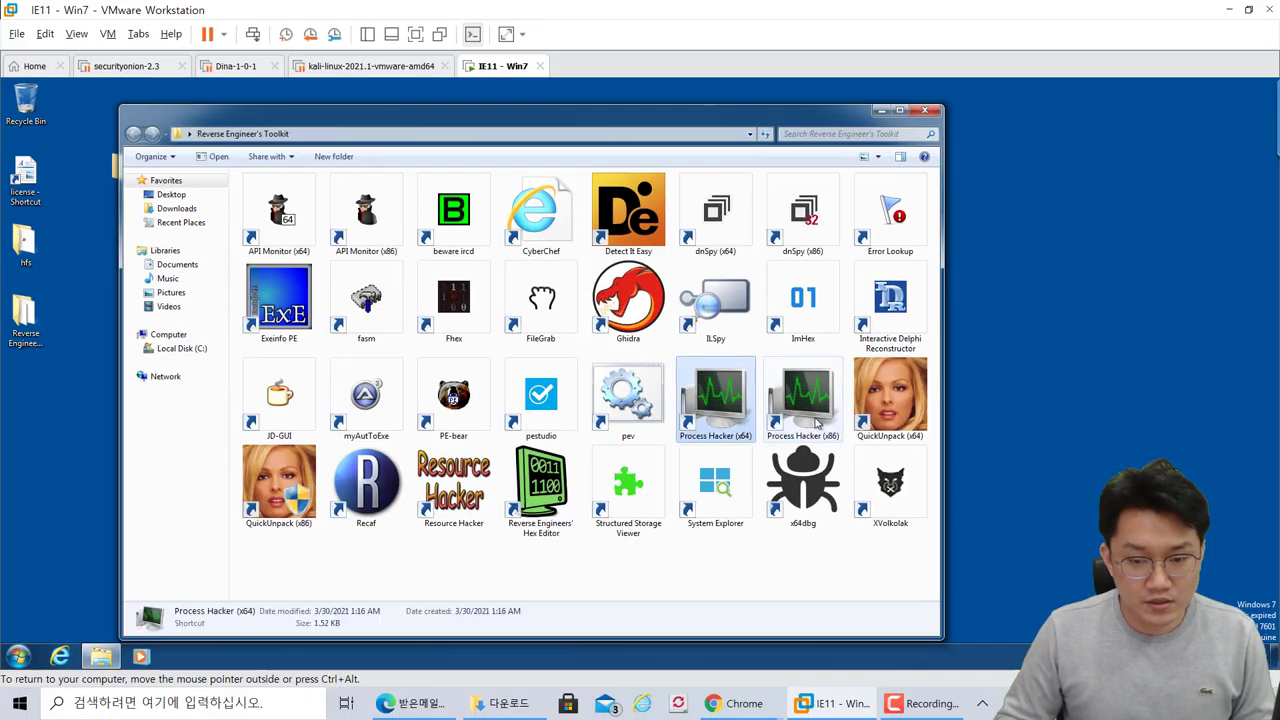
pyautogui.press('Left')
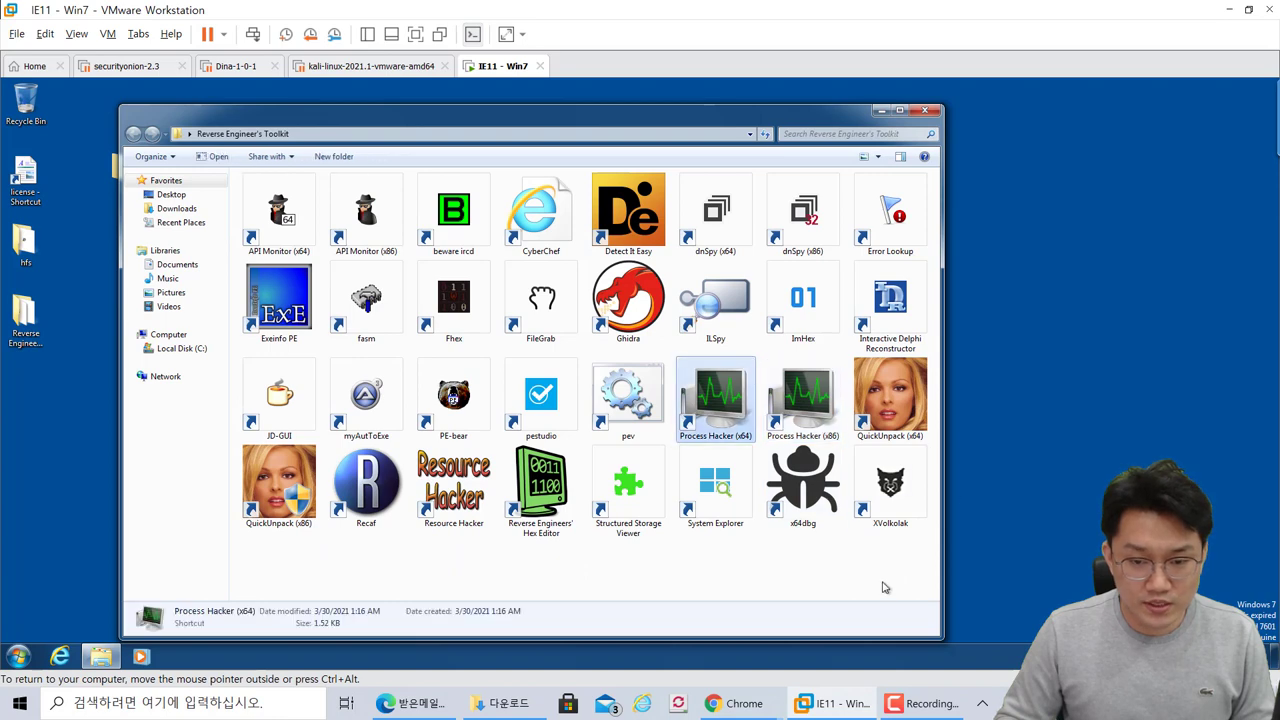
pyautogui.click(884, 587)
pyautogui.doubleClick(803, 400)
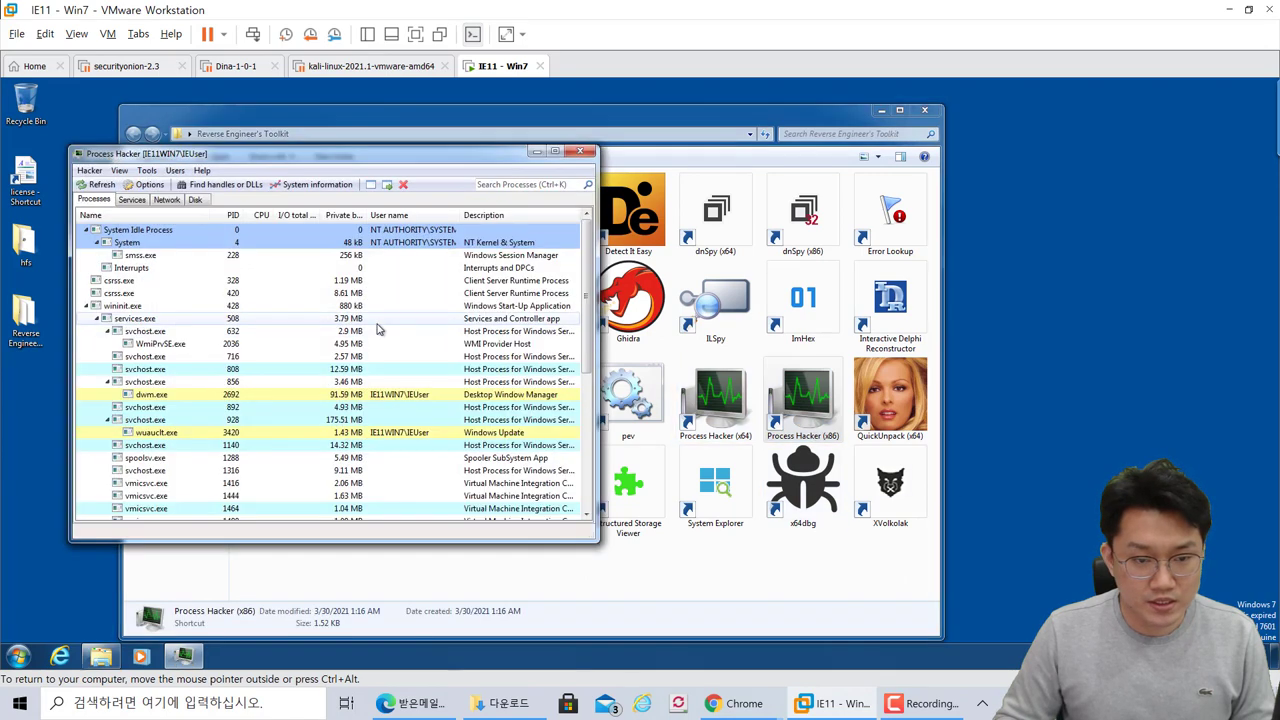
pyautogui.click(688, 532)
pyautogui.hotkey('alt', 'Tab')
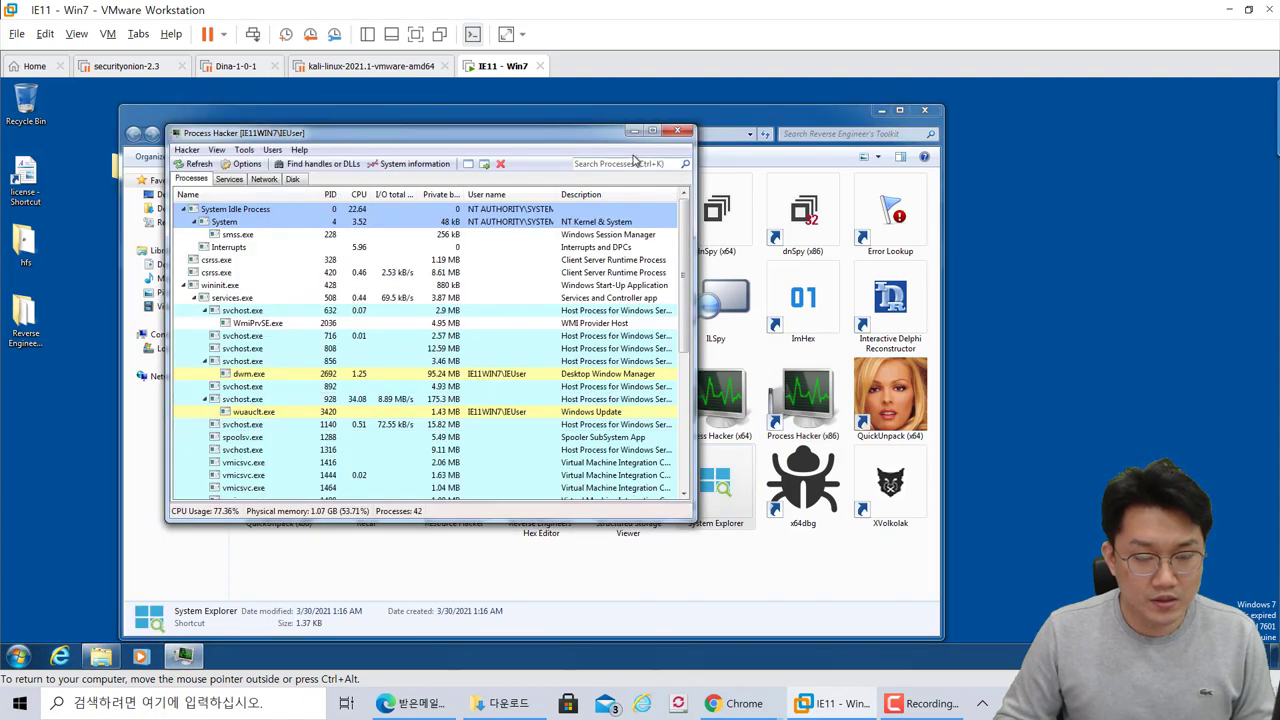
pyautogui.click(679, 132)
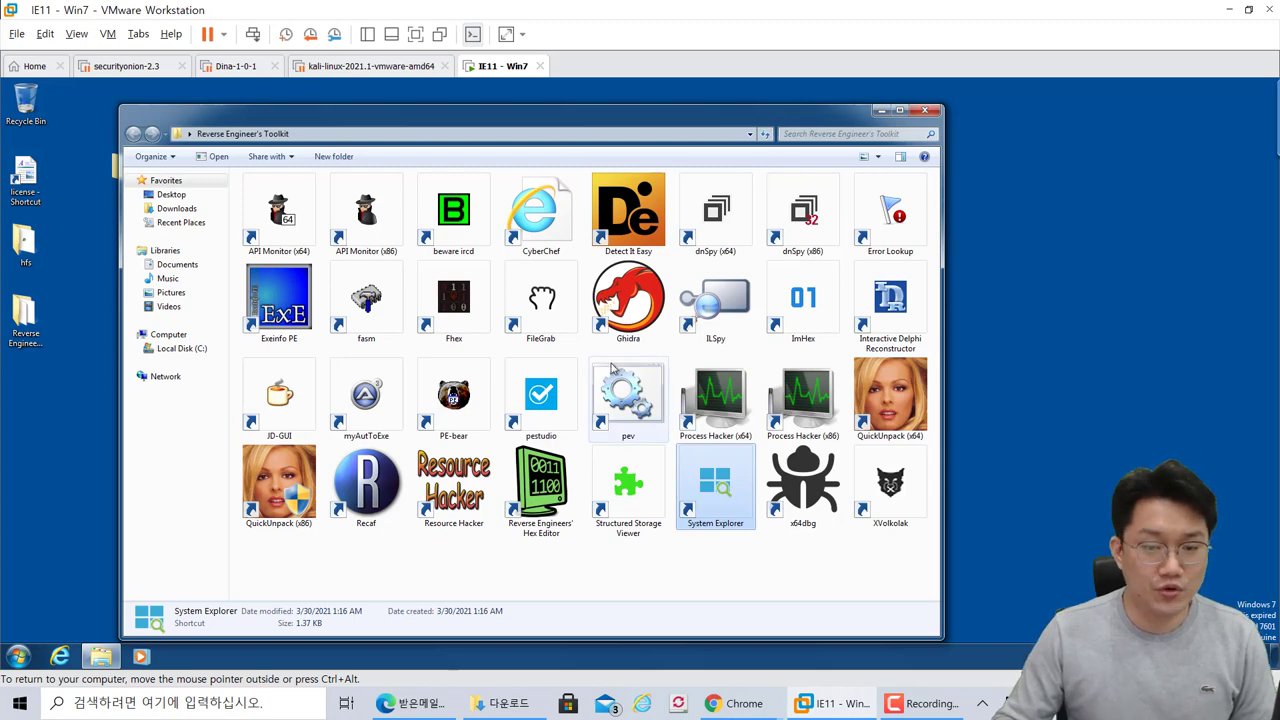
# - Try to launch Ghidra from the toolkit folder, dismiss its console window and clear the shortcut selection
pyautogui.doubleClick(628, 298)
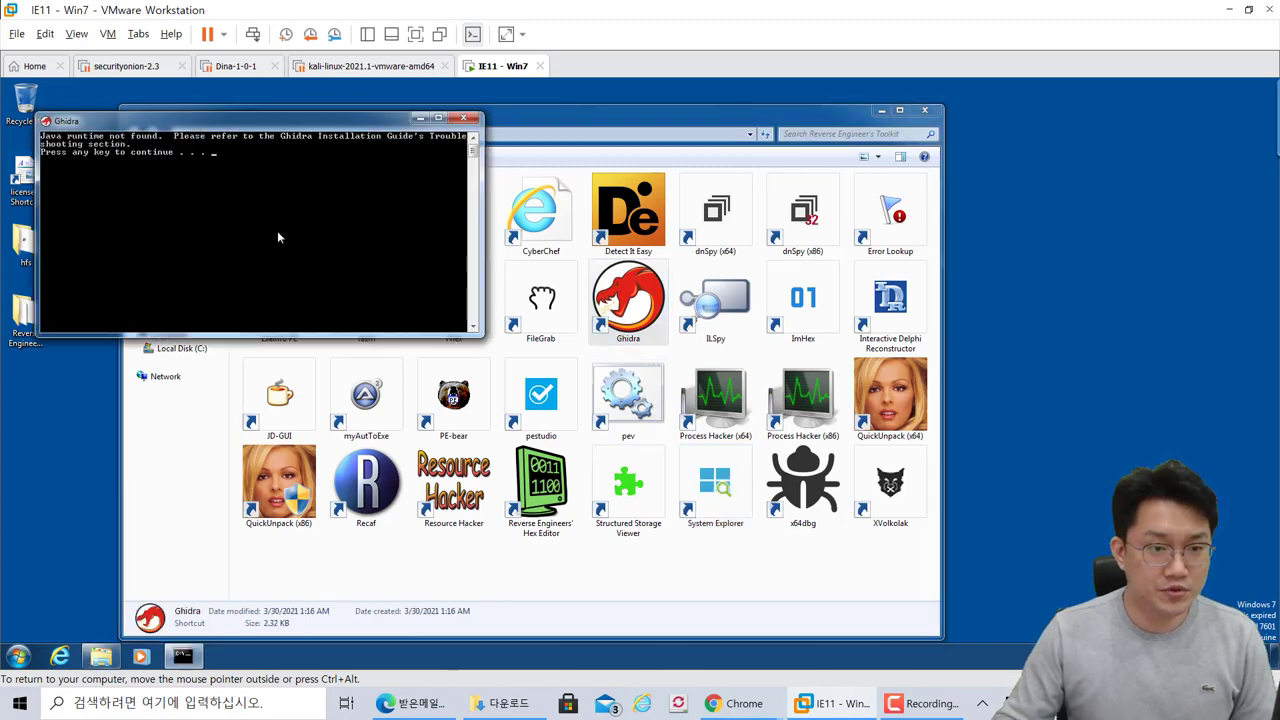
pyautogui.press('Return')
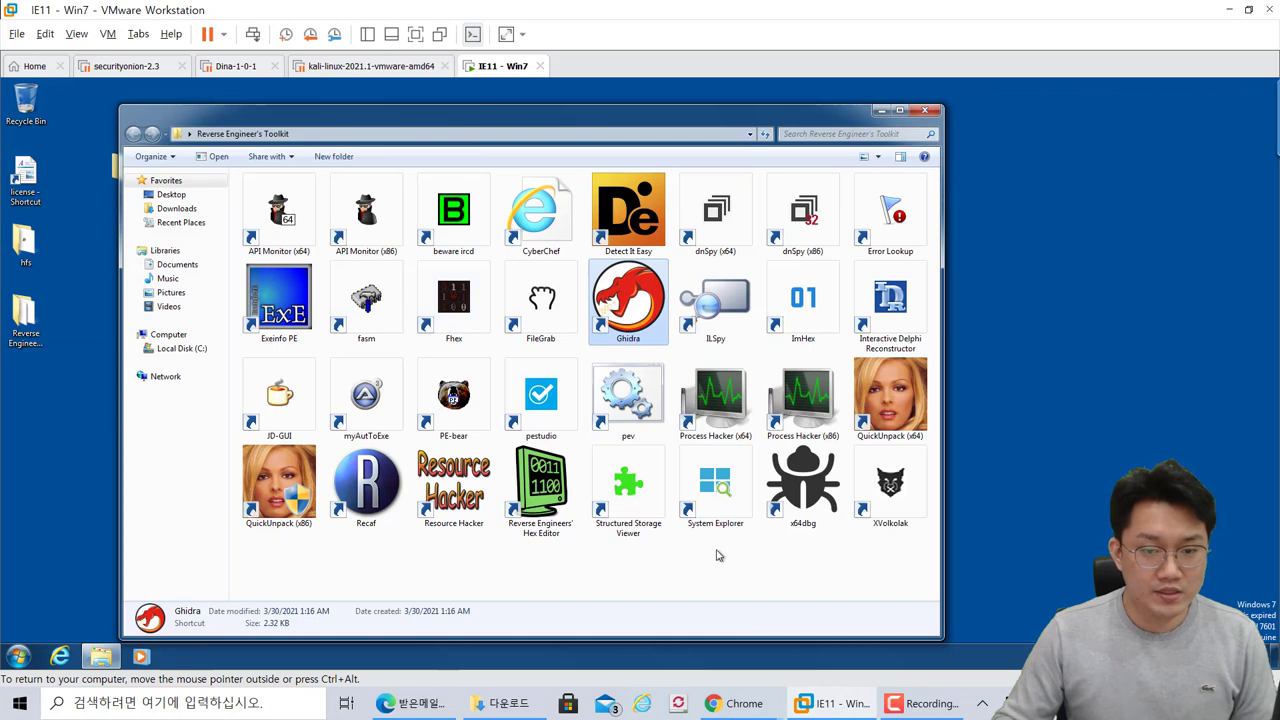
pyautogui.click(716, 555)
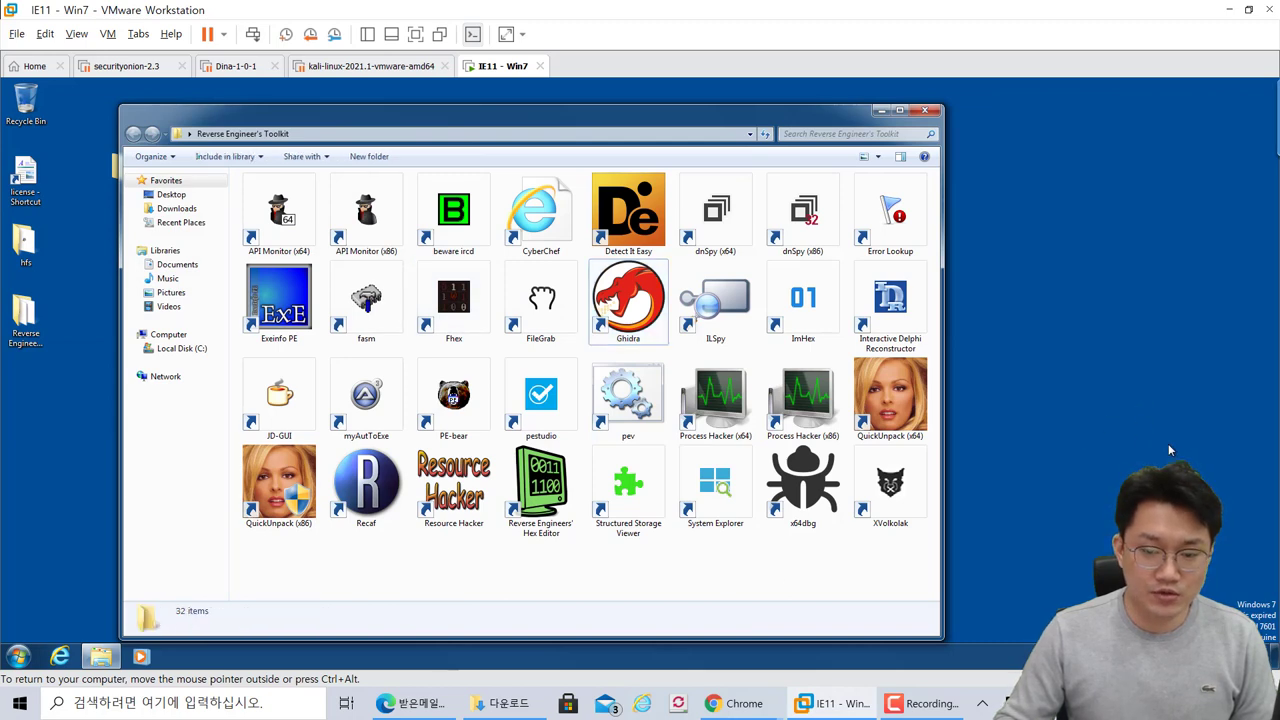
pyautogui.click(870, 527)
pyautogui.click(737, 583)
pyautogui.moveTo(349, 258); pyautogui.dragTo(829, 560)
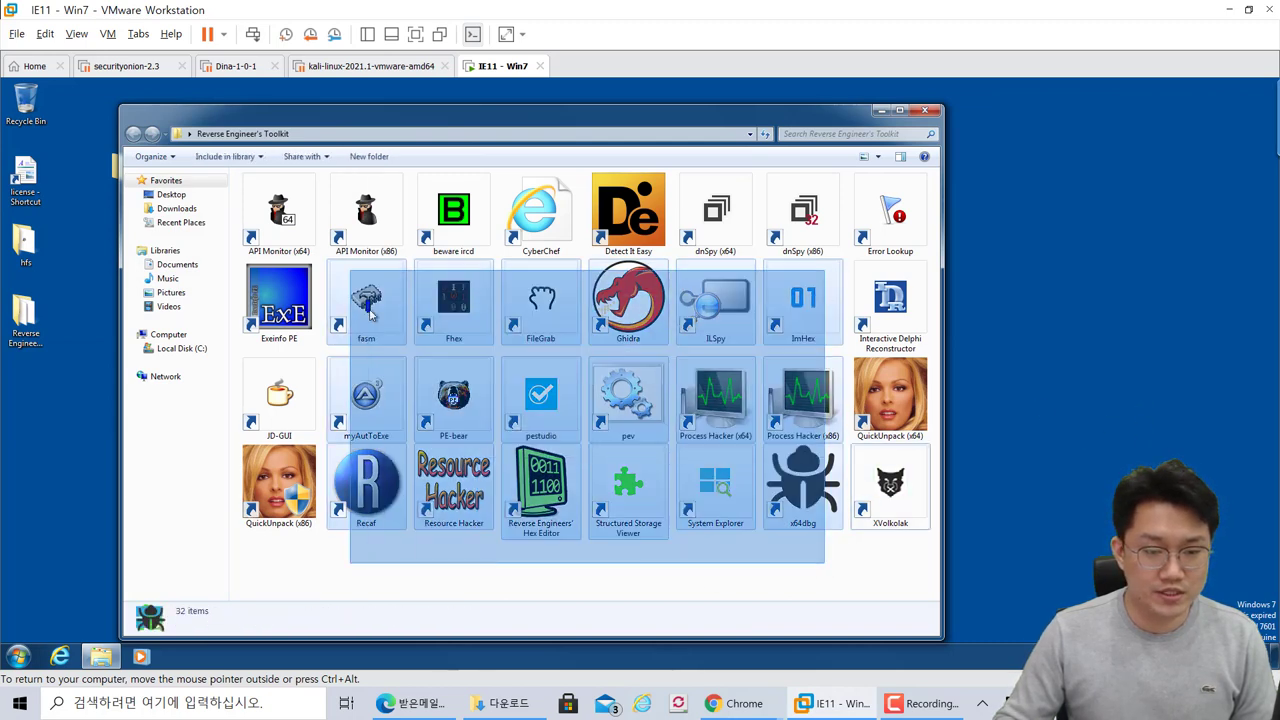
pyautogui.click(744, 588)
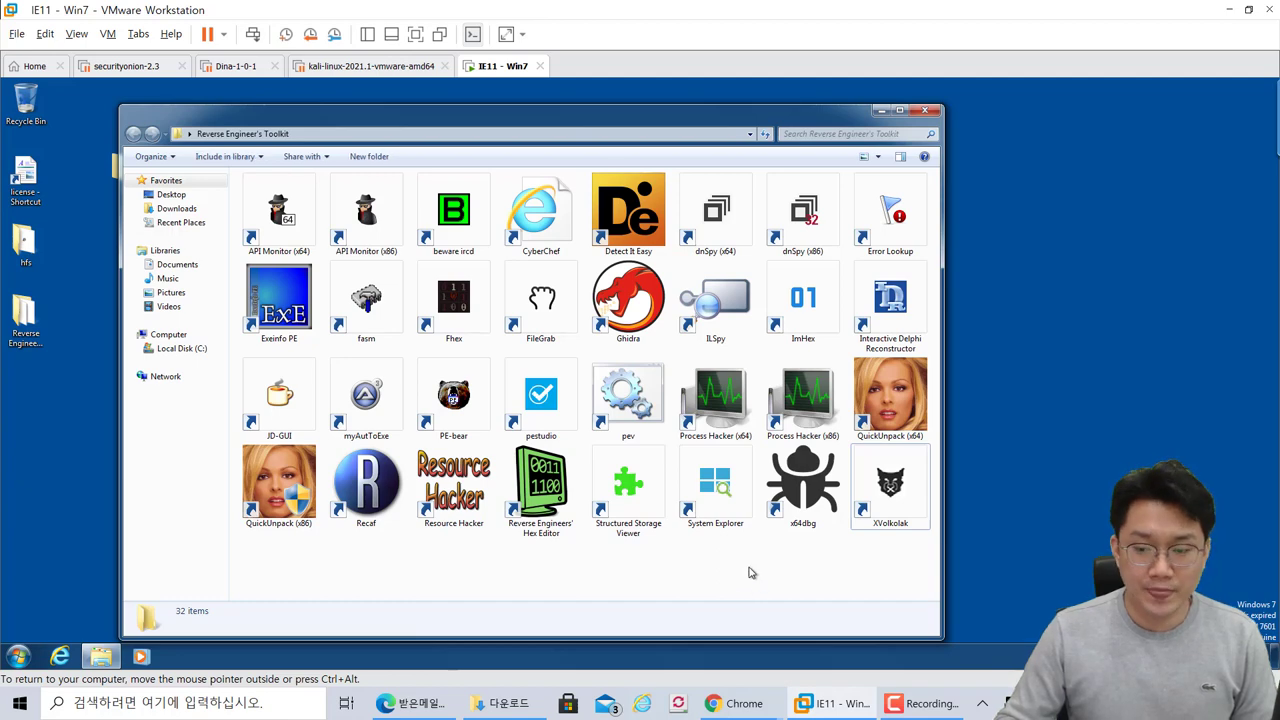
pyautogui.moveTo(660, 146); pyautogui.dragTo(705, 148)
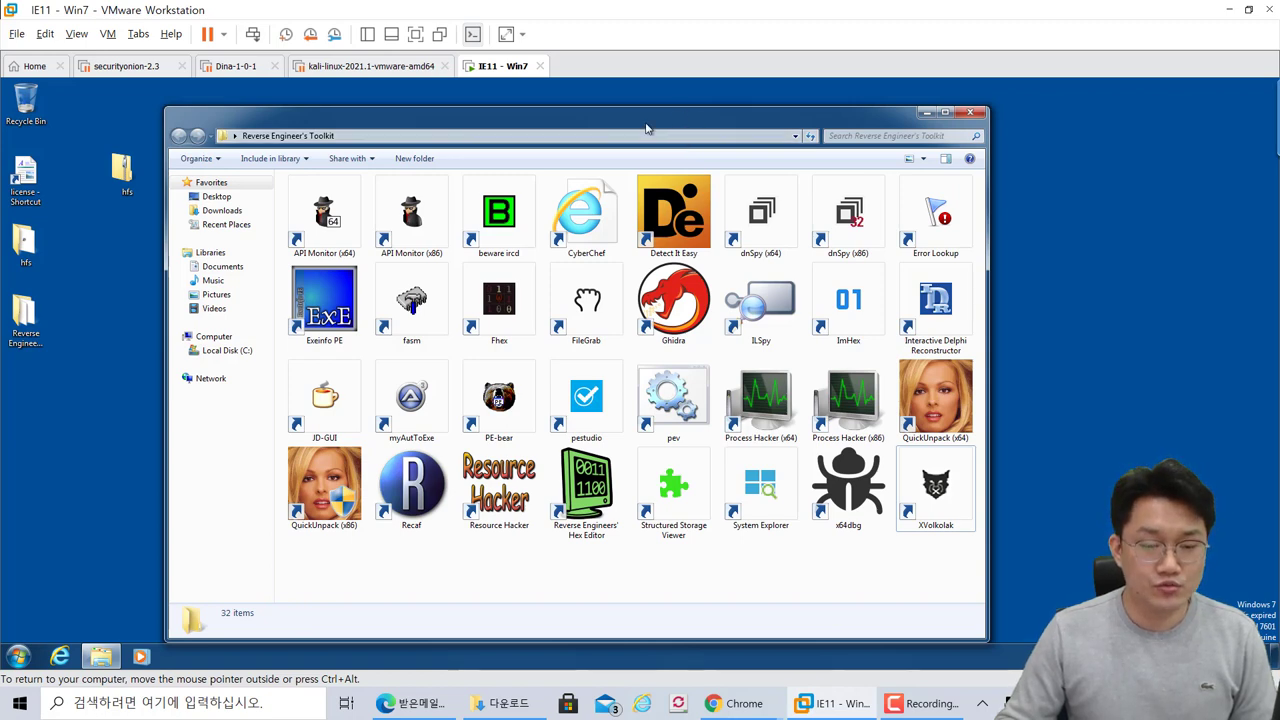
pyautogui.moveTo(646, 128); pyautogui.dragTo(620, 133)
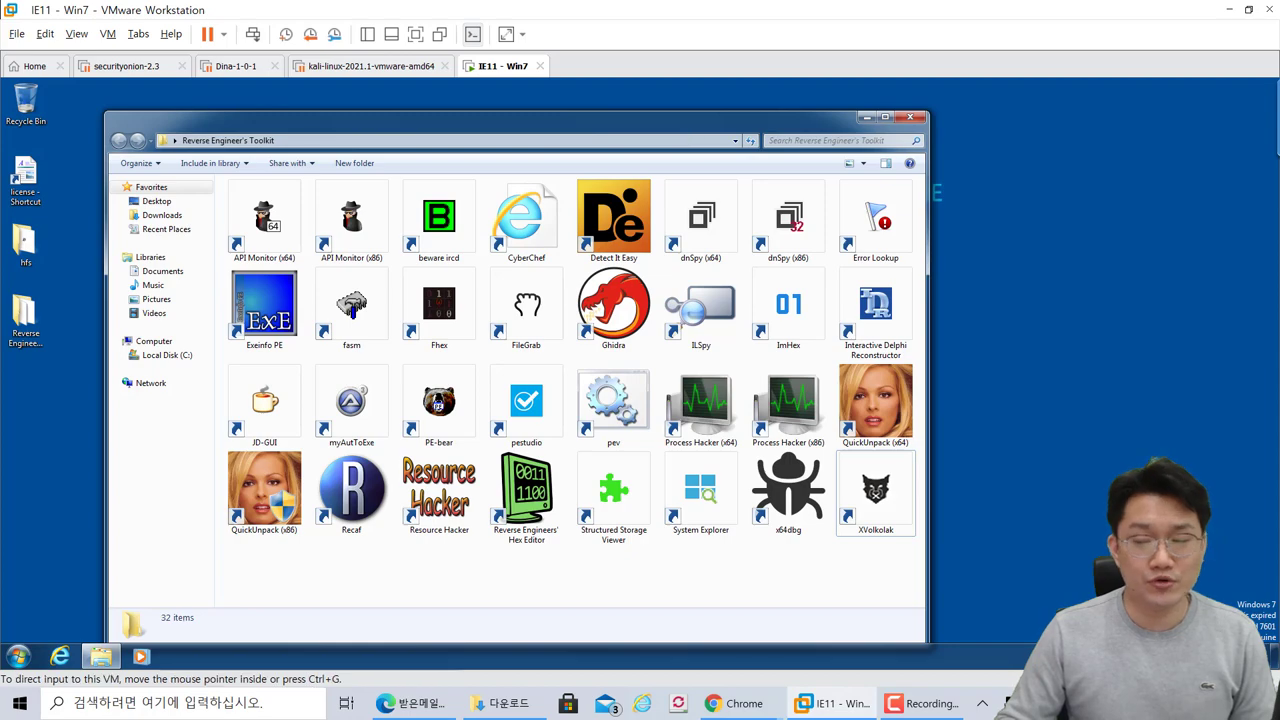